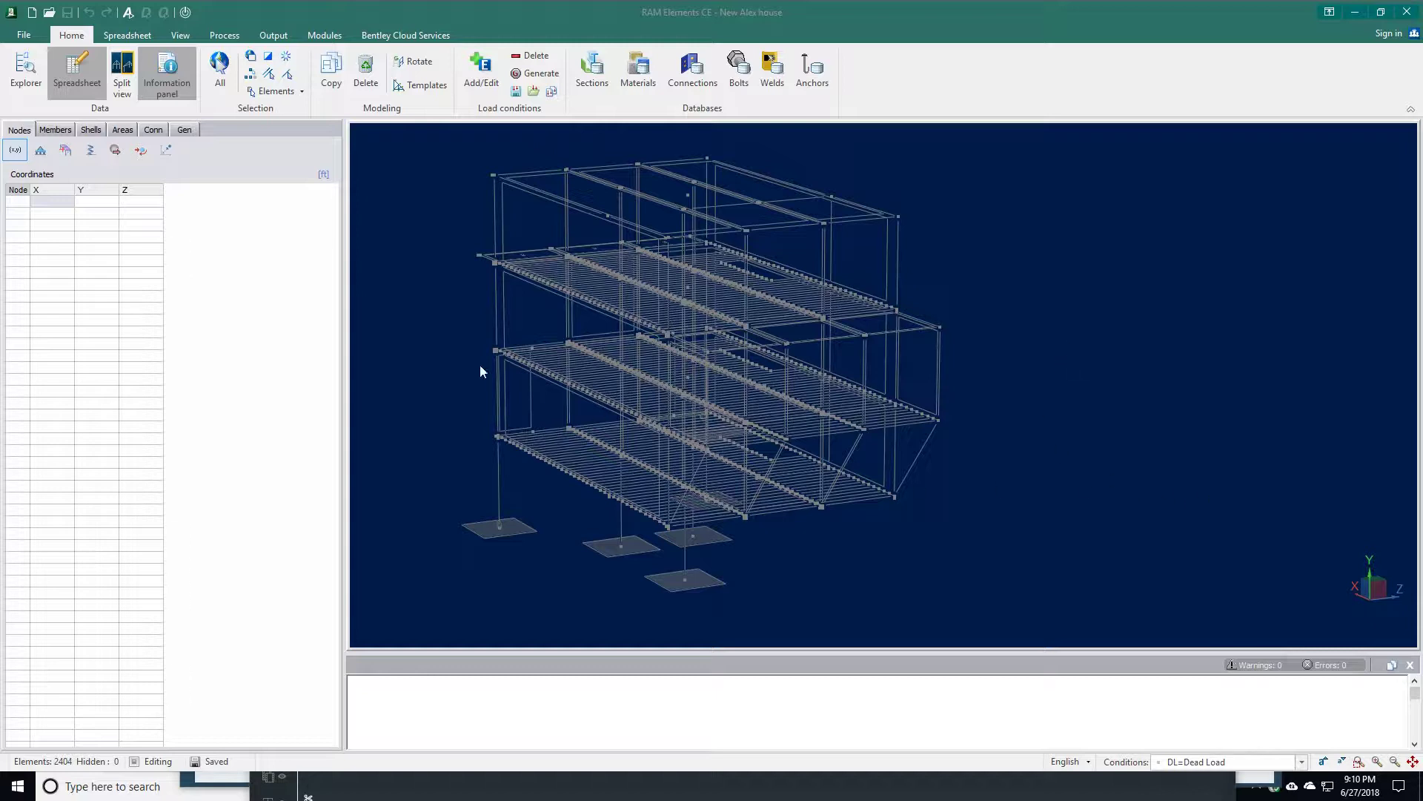
Examine the multi-storey frame model from several angles, from the footings up to the floor framing and side rails
middle_click_drag(540, 429, 682, 415)
middle_click_drag(905, 495, 956, 448)
scroll(958, 445, "up", 5)
scroll(958, 442, "down", 2)
middle_click_drag(750, 444, 807, 395, "shift")
scroll(802, 442, "down", 5)
scroll(745, 390, "up", 5)
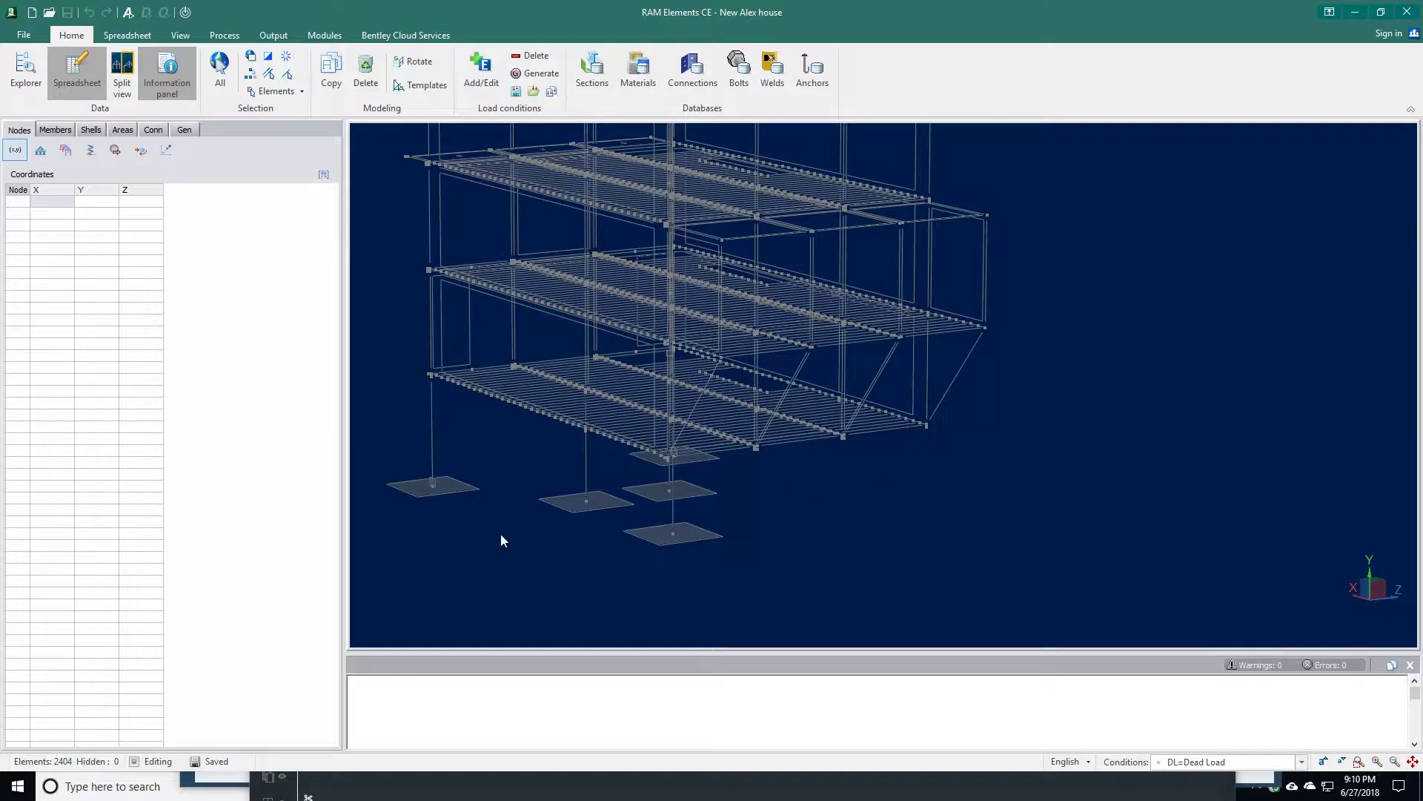
middle_click_drag(687, 493, 754, 495)
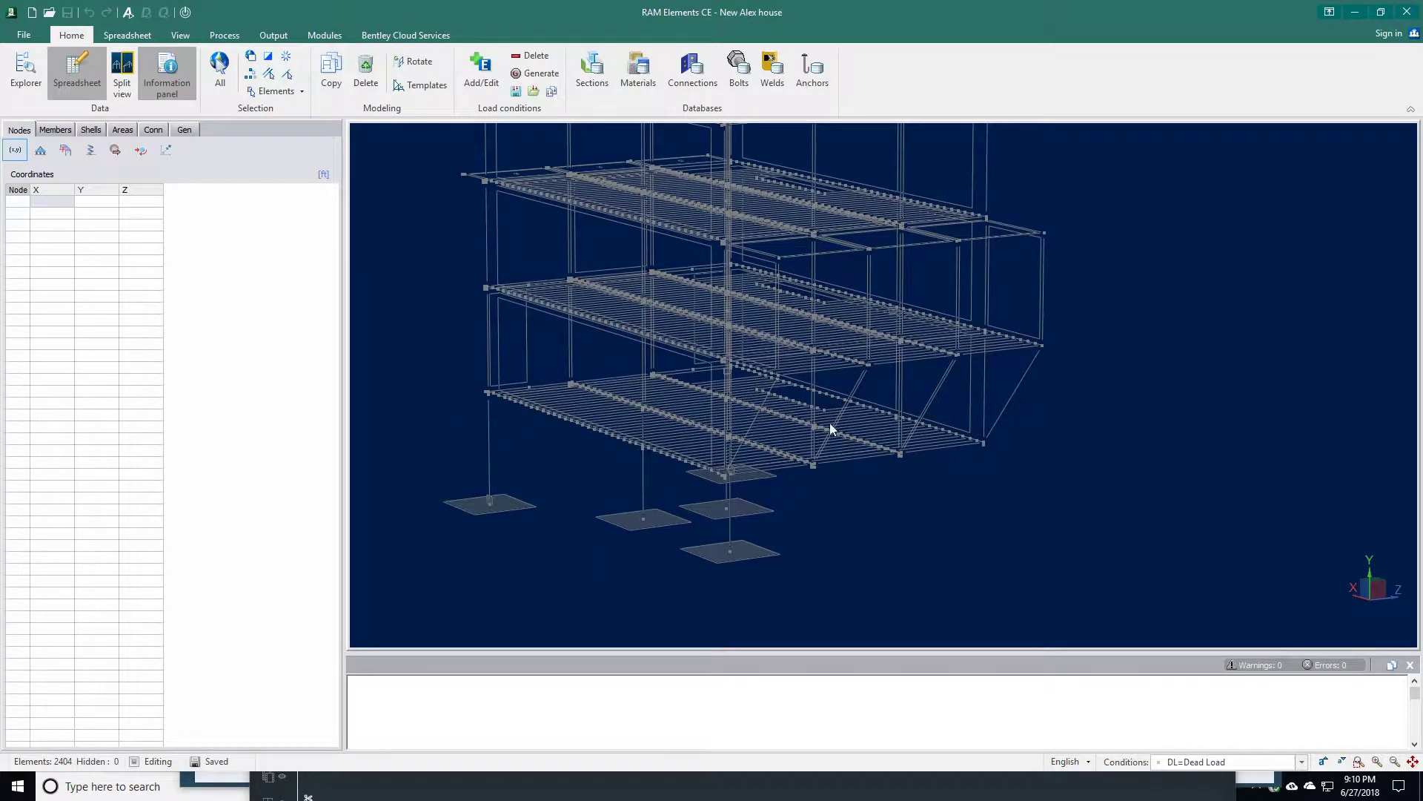
scroll(712, 372, "up", 5)
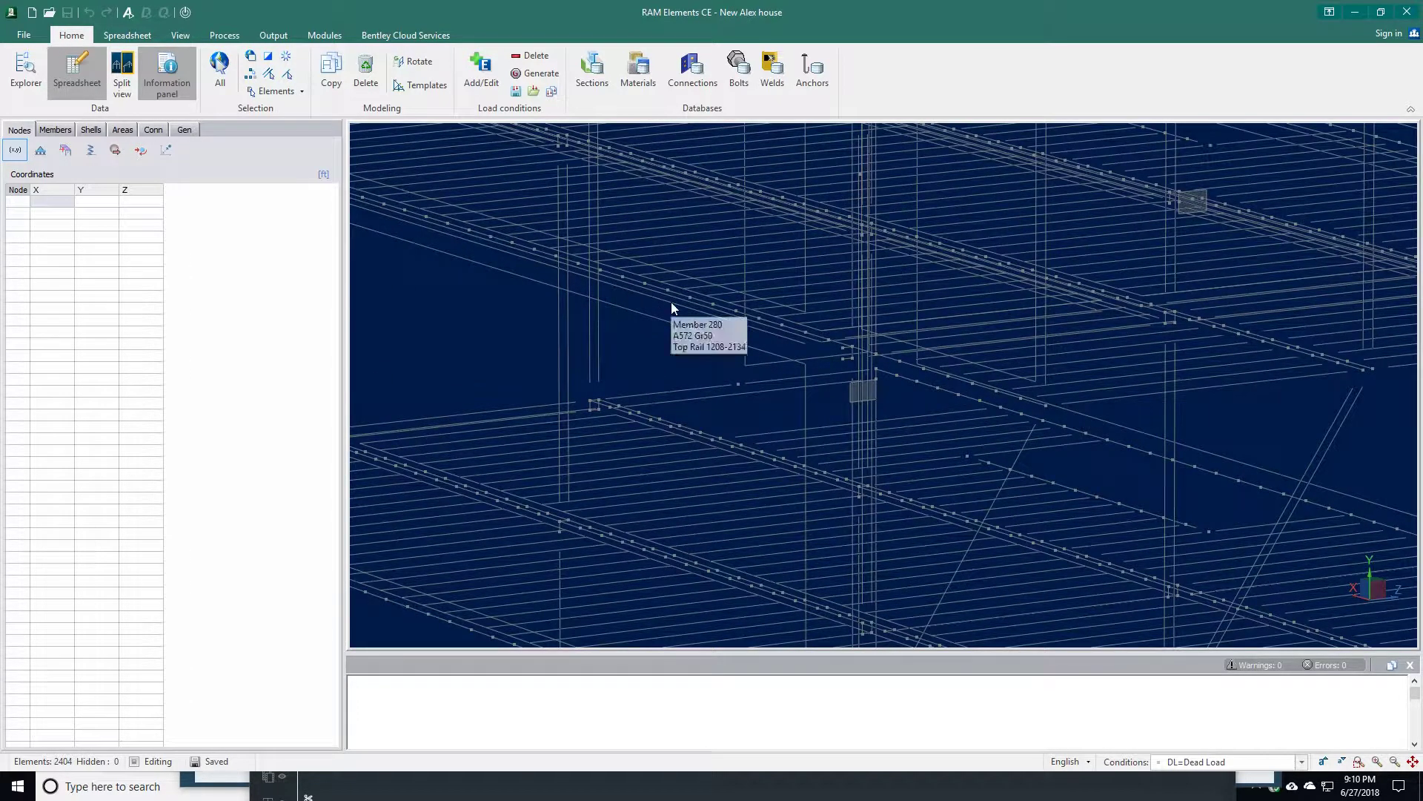
scroll(721, 416, "down", 2)
scroll(719, 424, "up", 2)
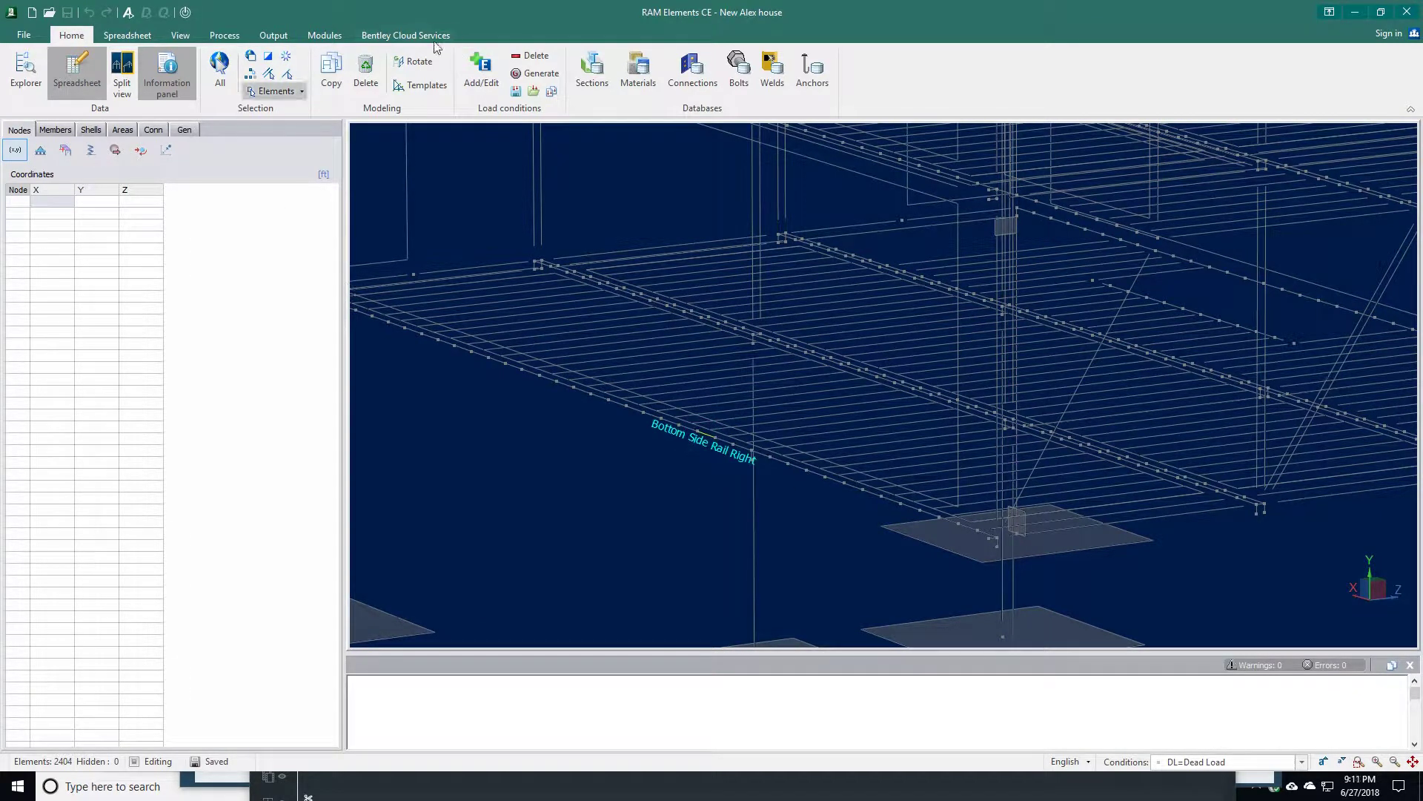
Turn on rendering and select the adjoining segments of the Bottom Side Rail Right member to show their solid profile
left_click(175, 34)
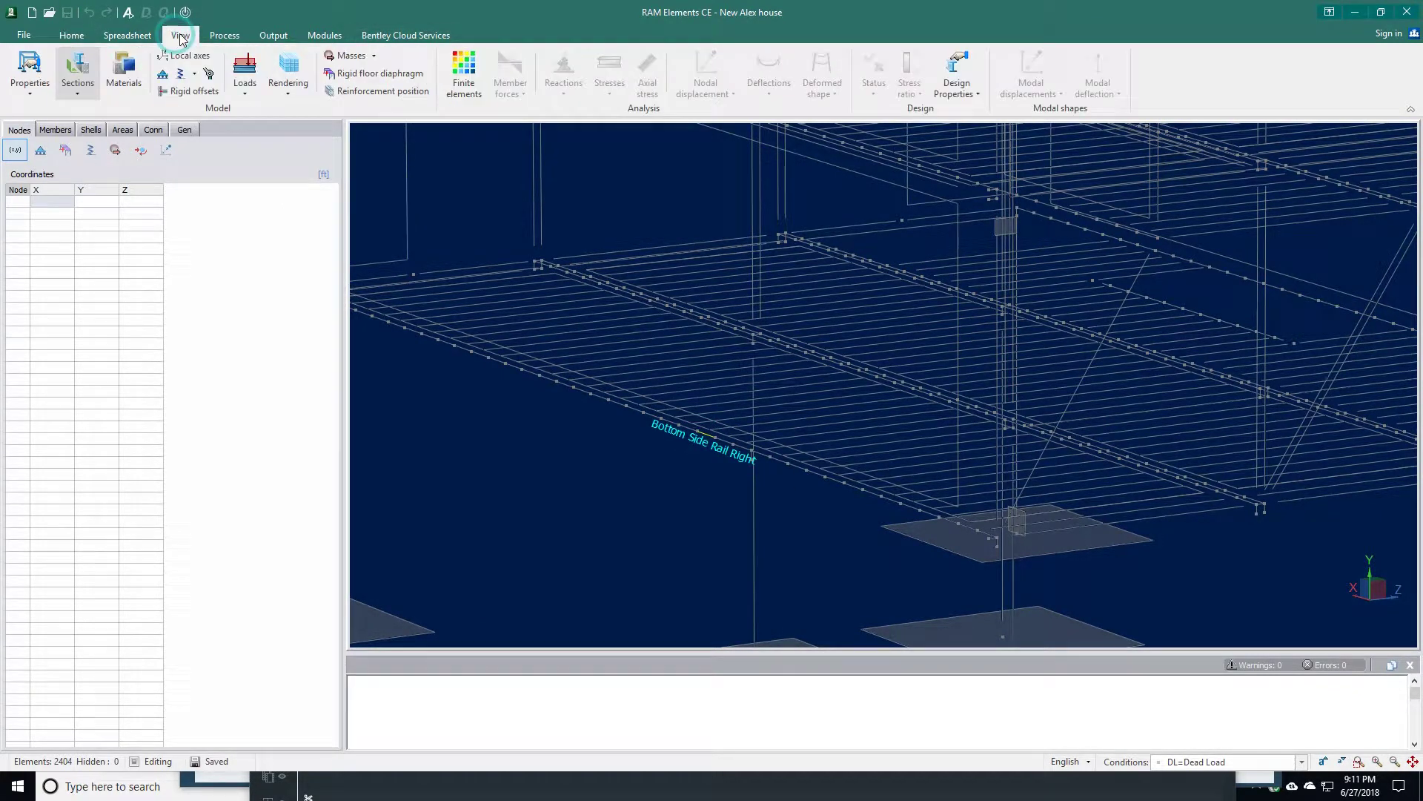
left_click(289, 69)
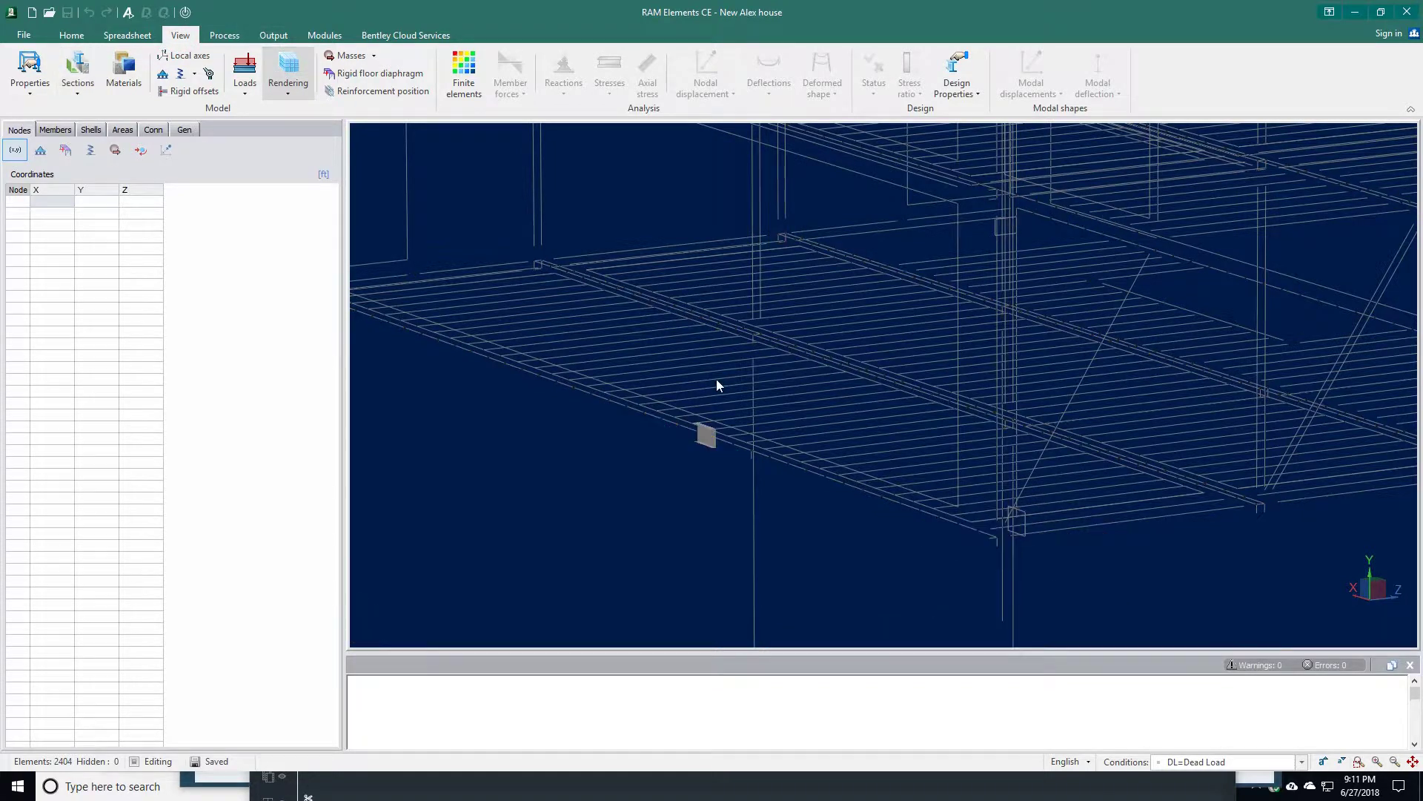
scroll(690, 445, "up", 5)
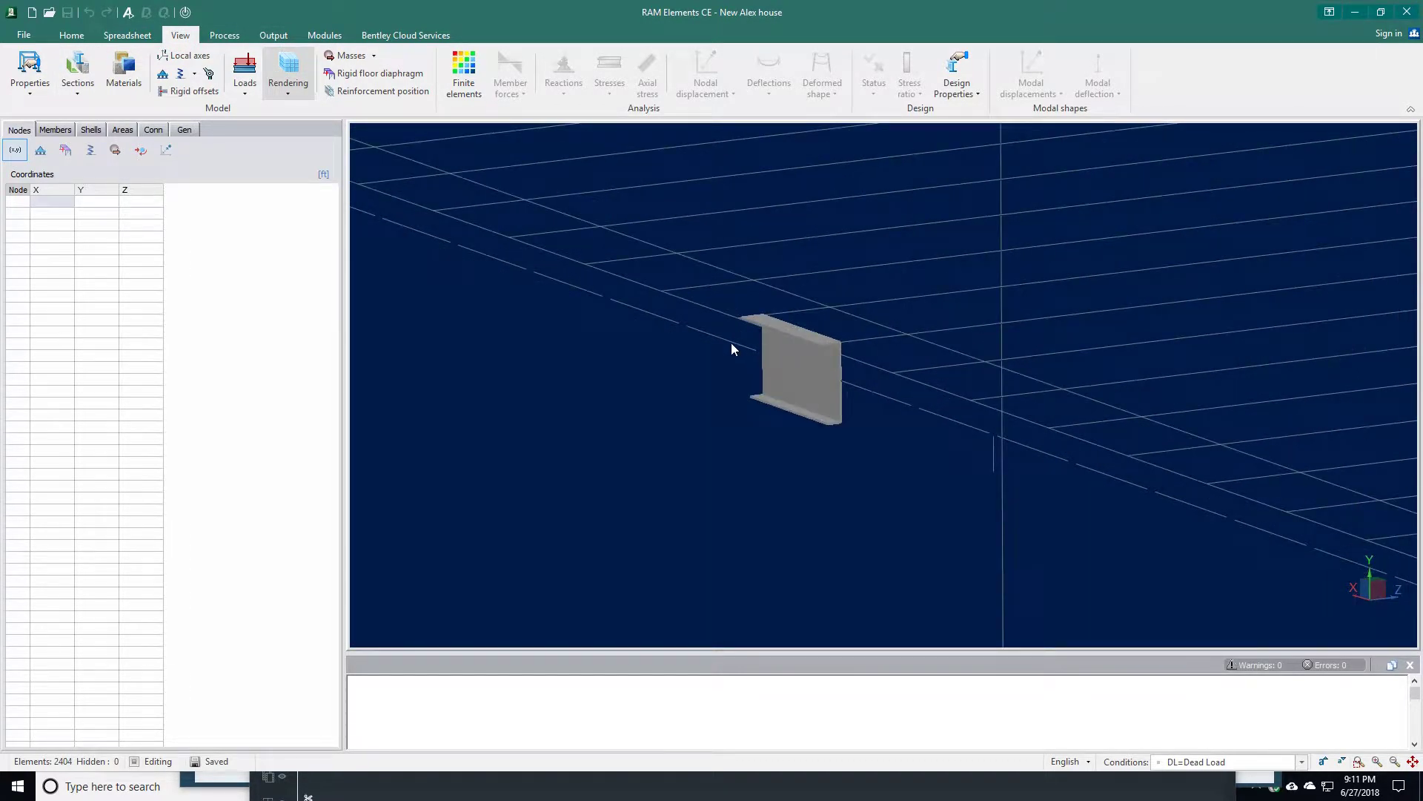
left_click(732, 347)
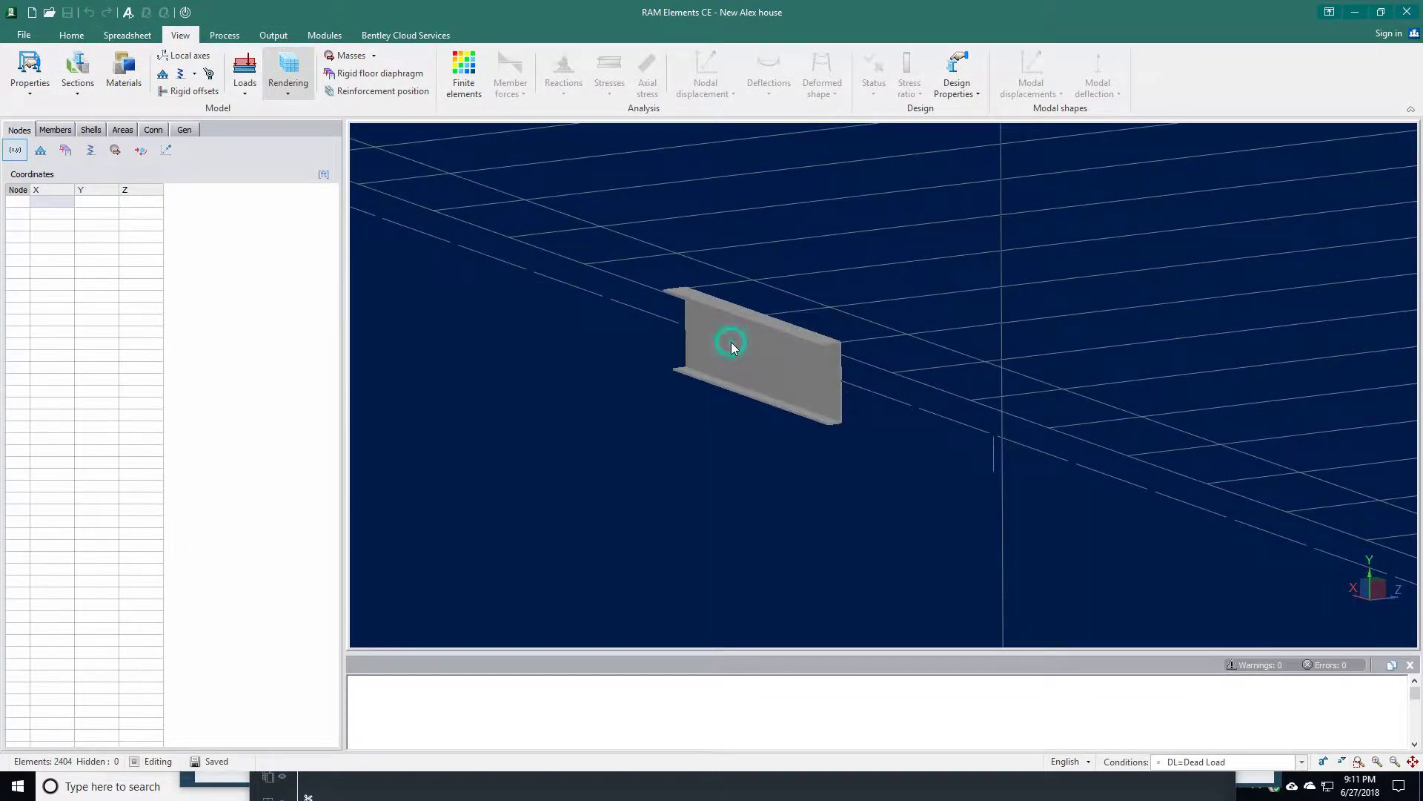
left_click(647, 312)
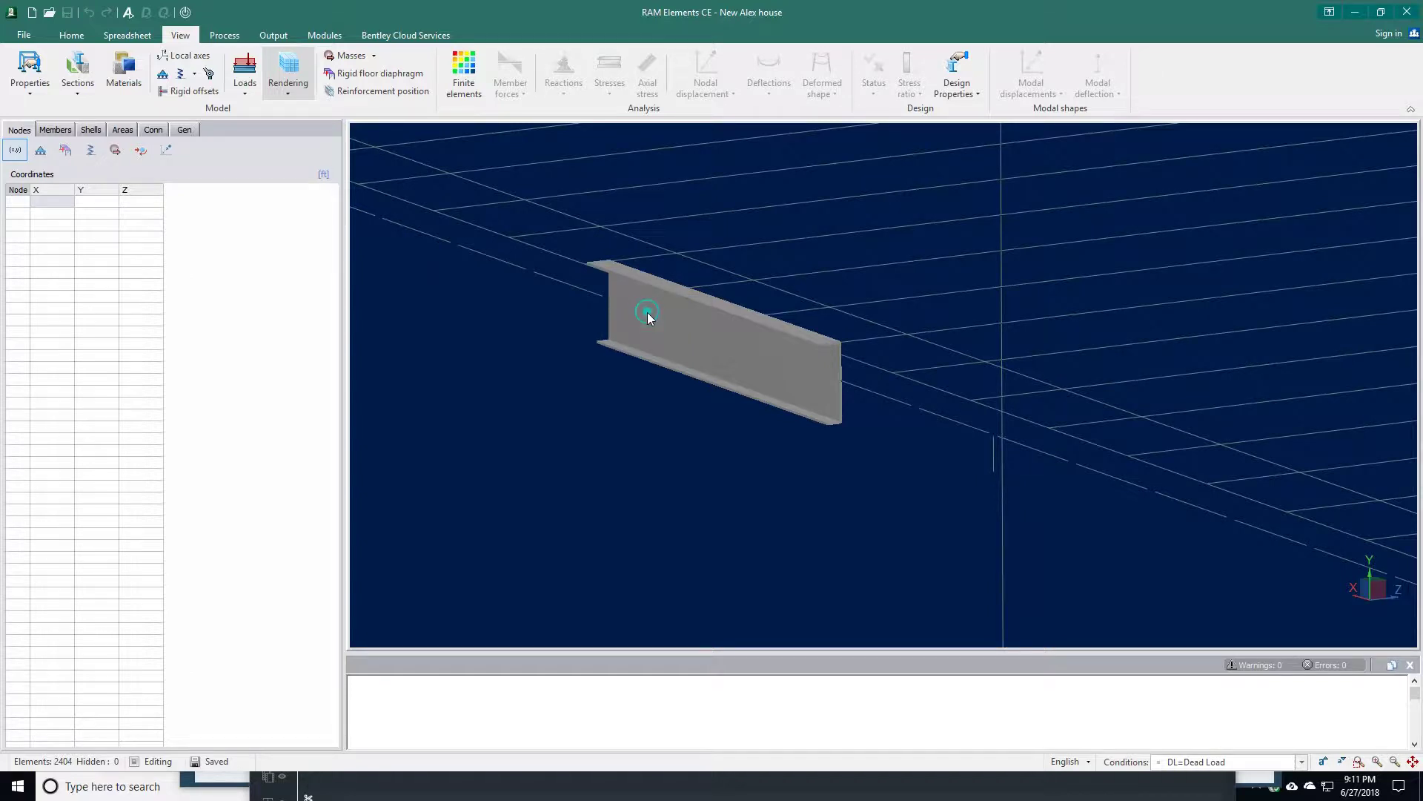
left_click(585, 287)
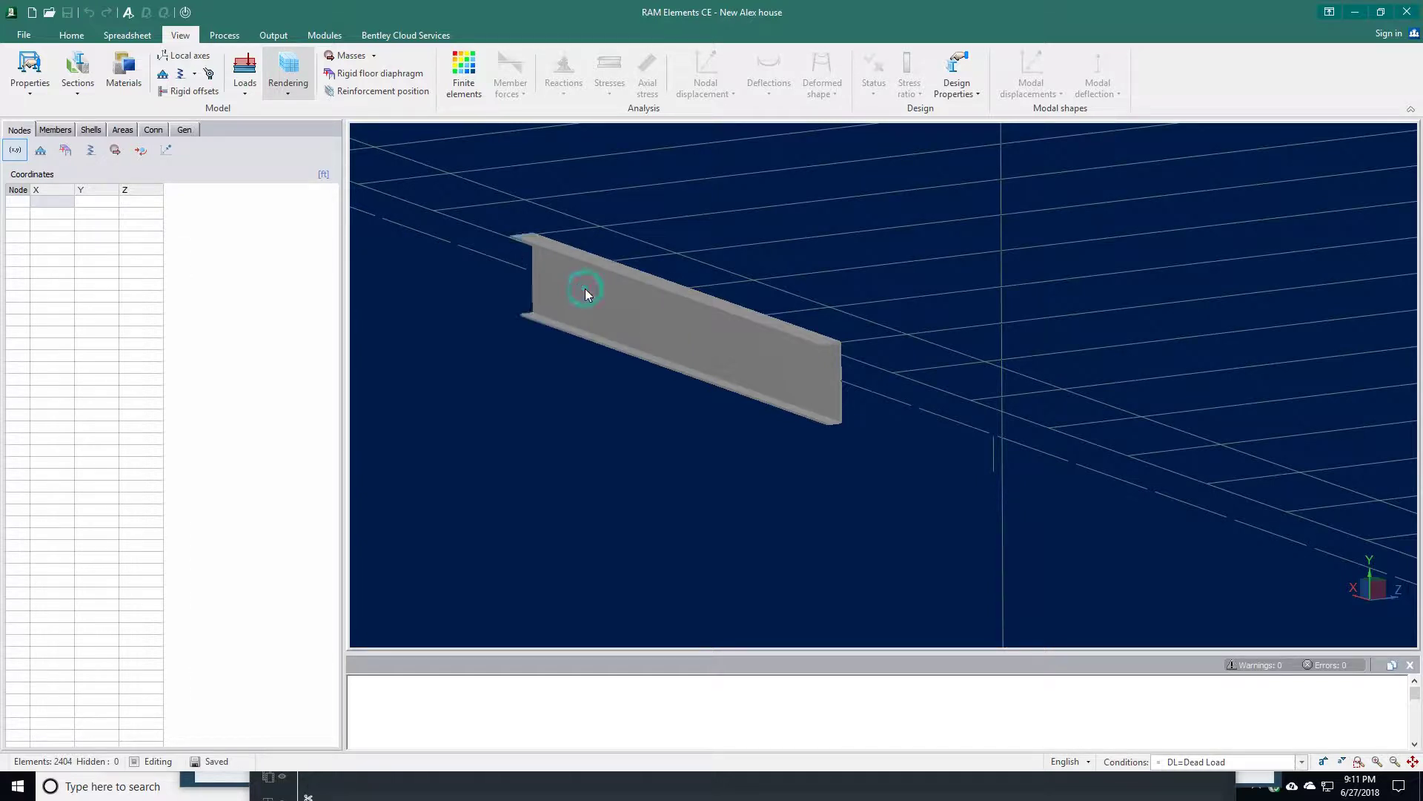
left_click(869, 392)
left_click(950, 420)
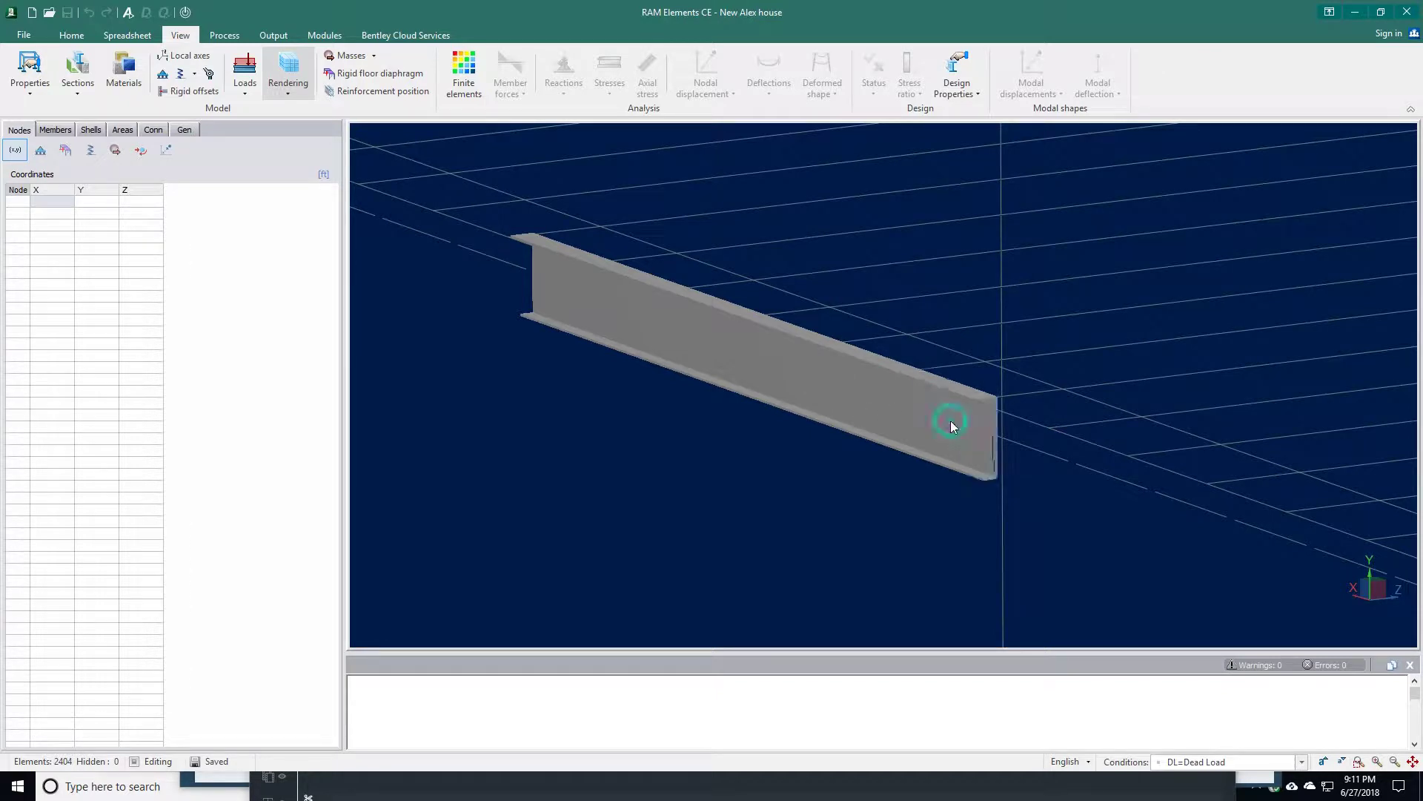
Select a corner post and a neighbouring interior post individually and examine their rendered shapes along their height
scroll(915, 411, "down", 3)
middle_click_drag(915, 410, 909, 439)
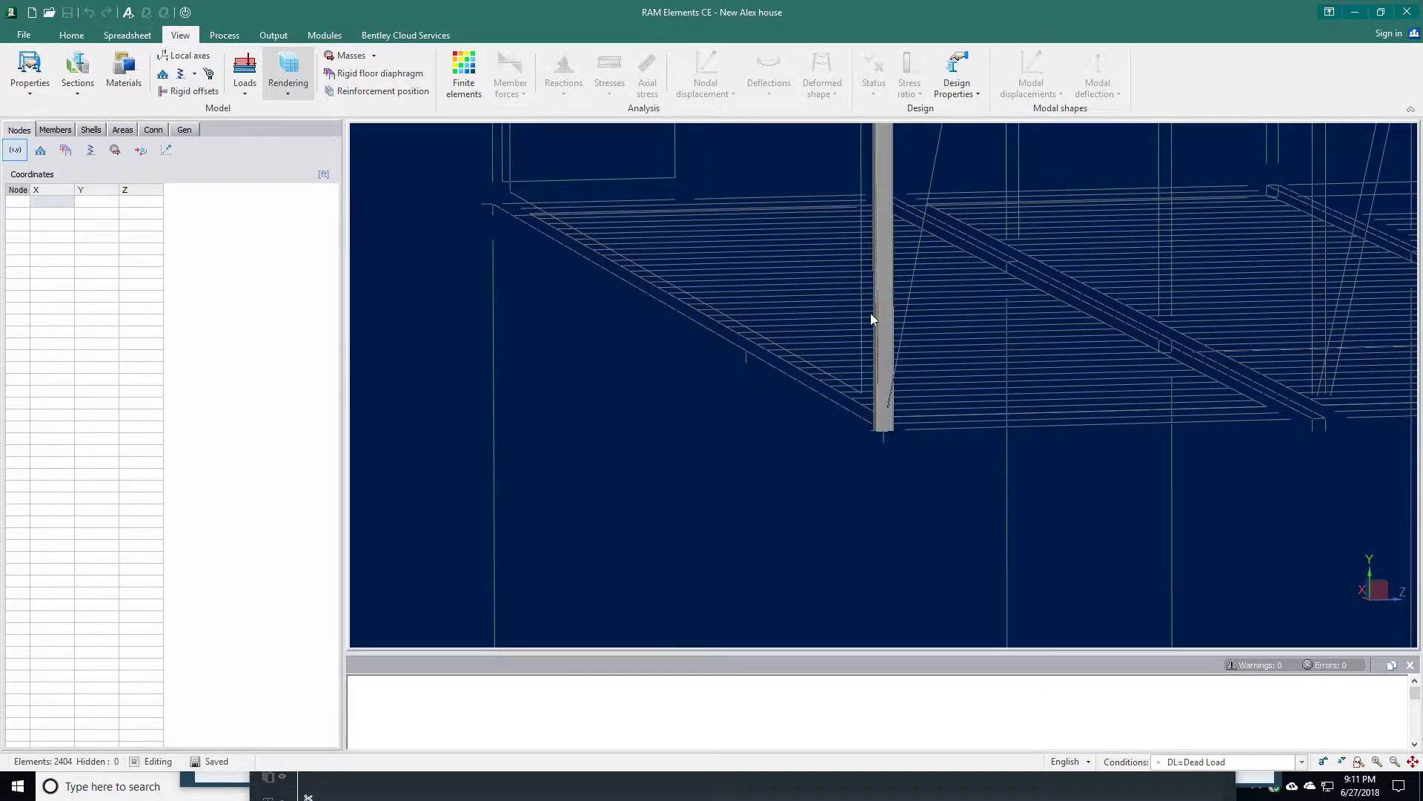
middle_click_drag(870, 317, 852, 361)
scroll(853, 361, "down", 5)
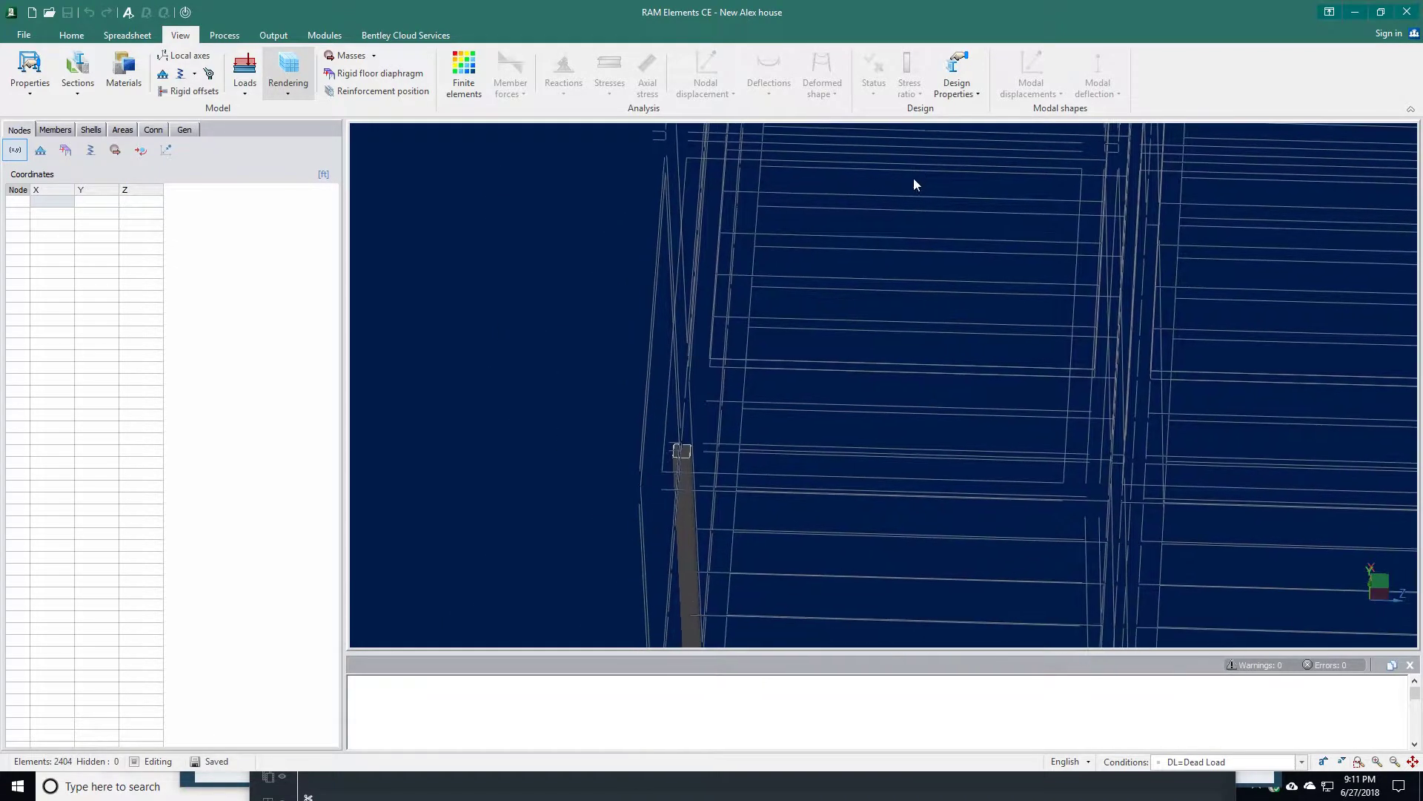
scroll(951, 310, "up", 2)
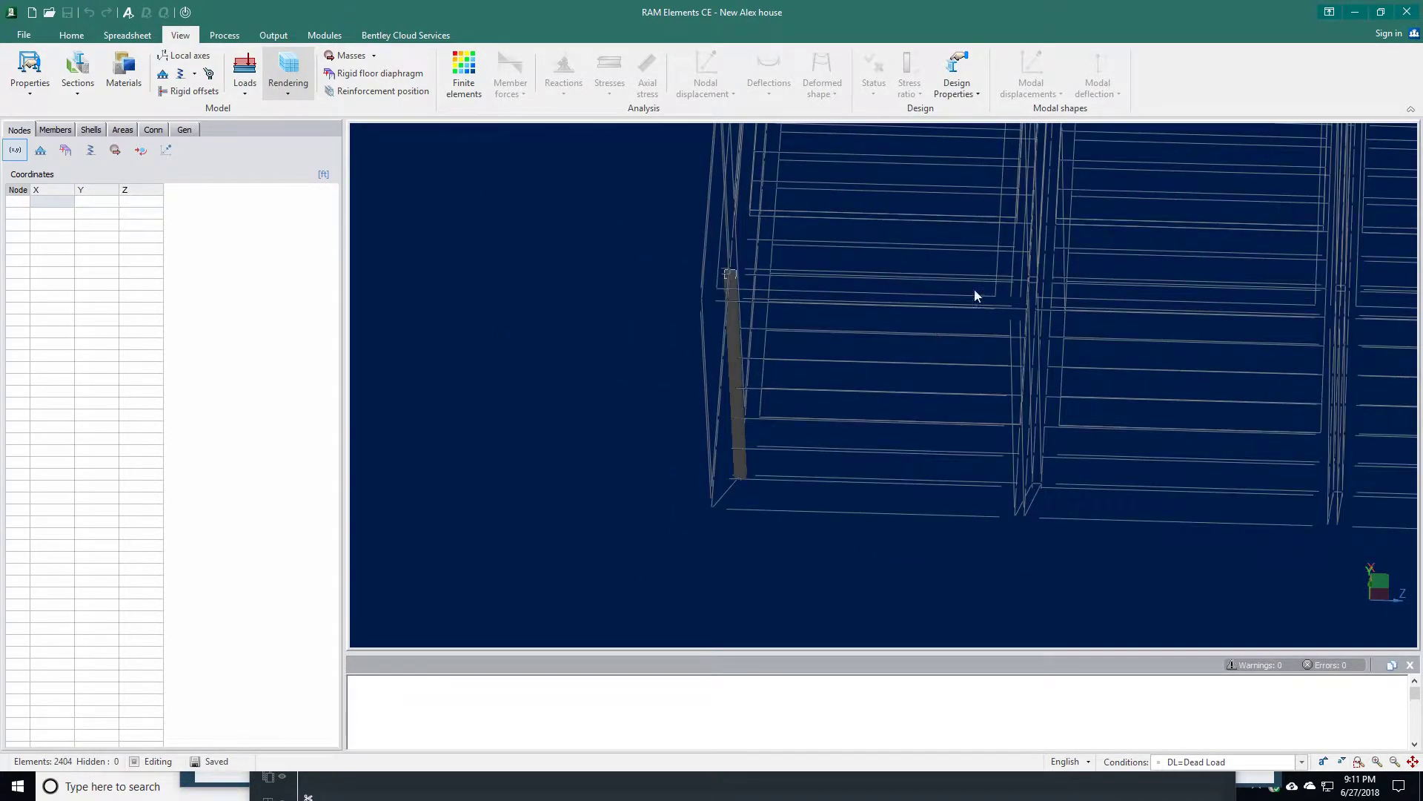
middle_click_drag(976, 288, 1031, 542)
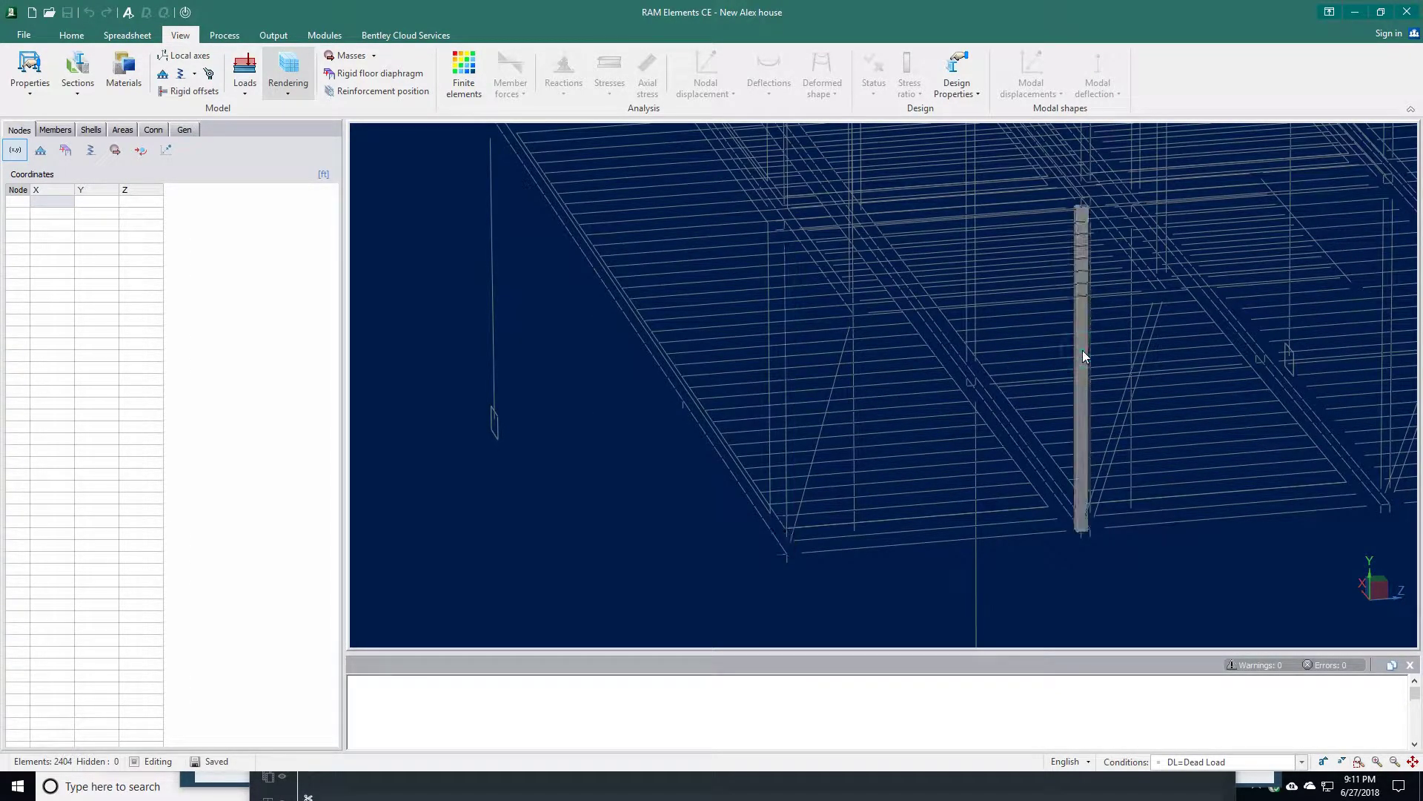
scroll(1084, 349, "up", 3)
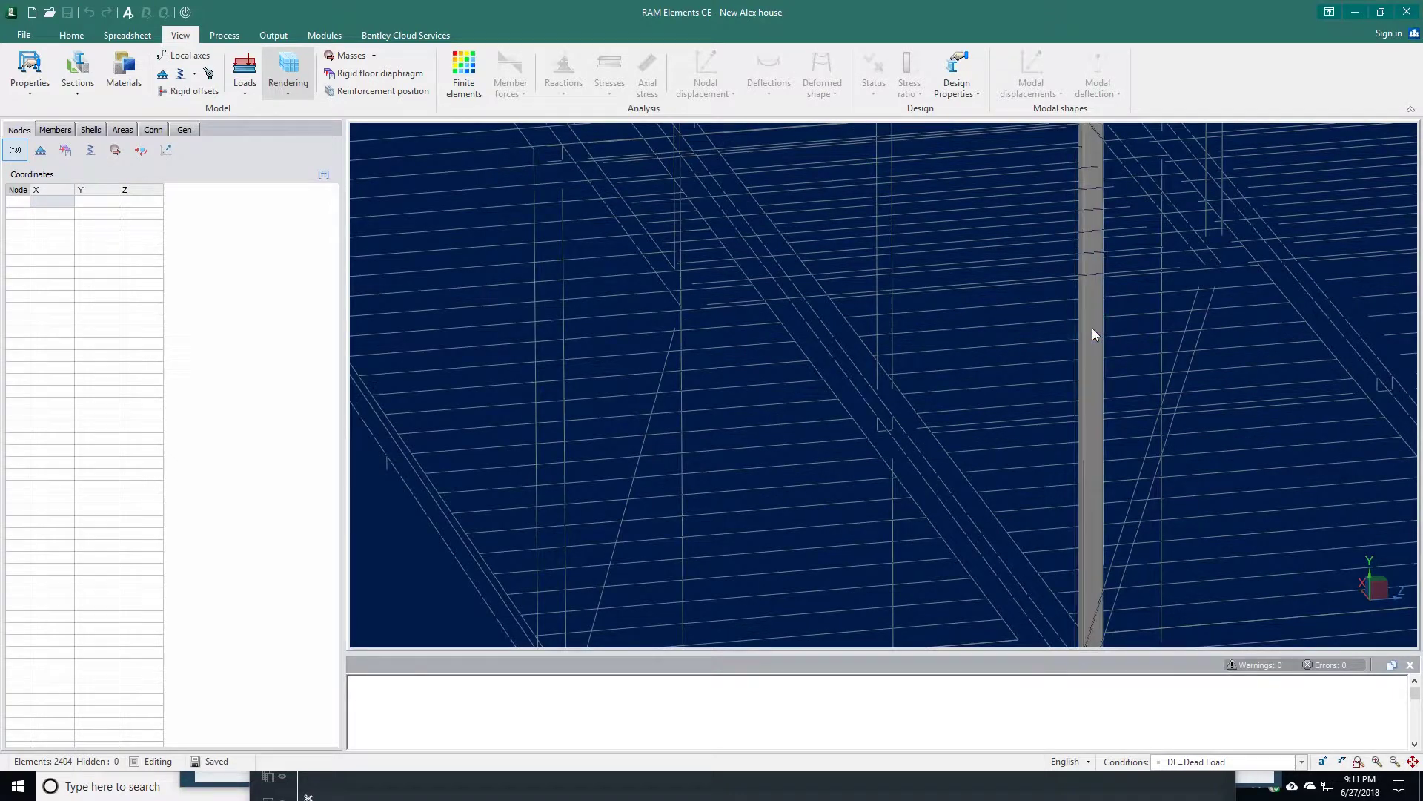
scroll(1089, 331, "down", 8)
scroll(1021, 308, "up", 8)
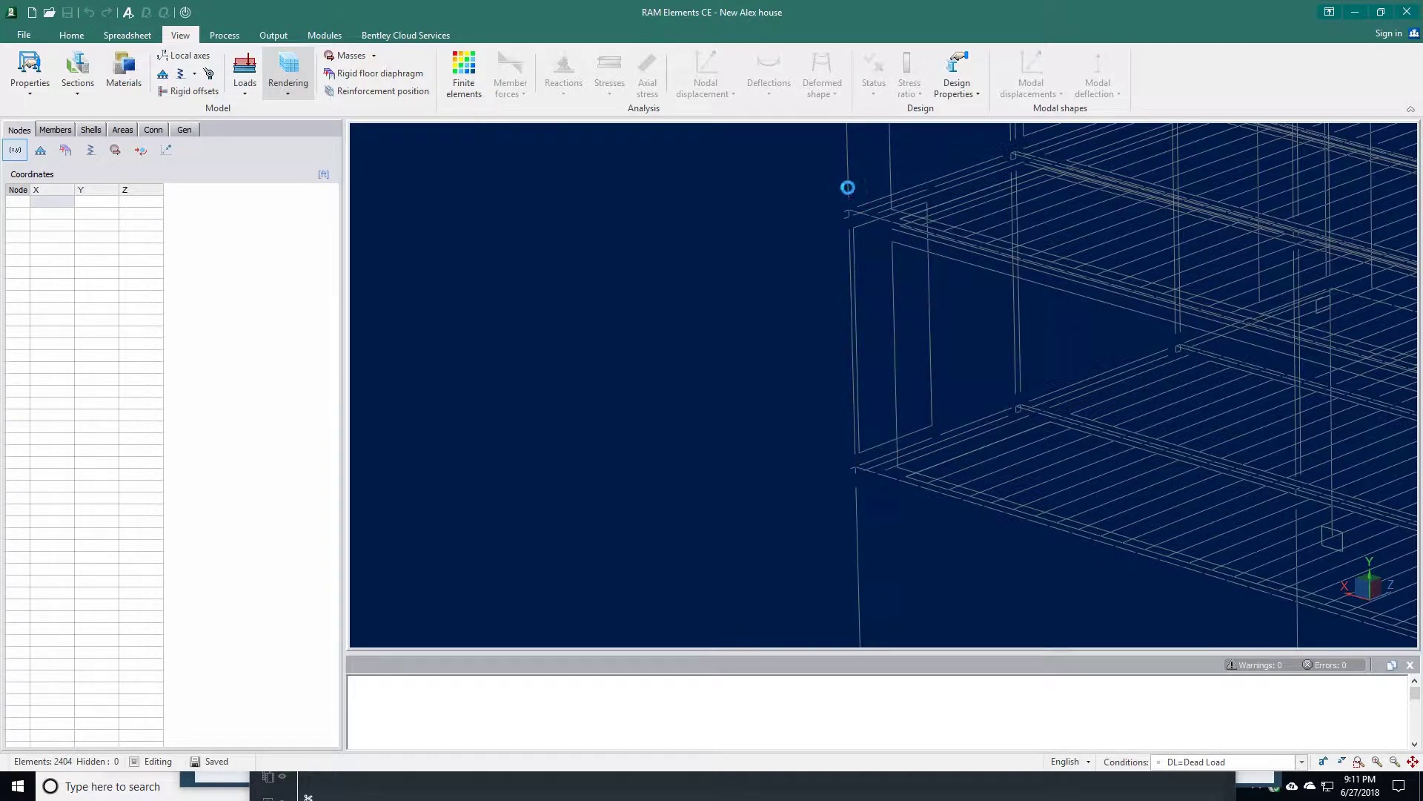
Examine the rendered cross-section at the upper end of the outer corner post from above
mouse_move(845, 207)
middle_mouse_down()
mouse_move(900, 533)
mouse_move(893, 464)
mouse_move(917, 478)
middle_mouse_up()
scroll(917, 475, "up", 5)
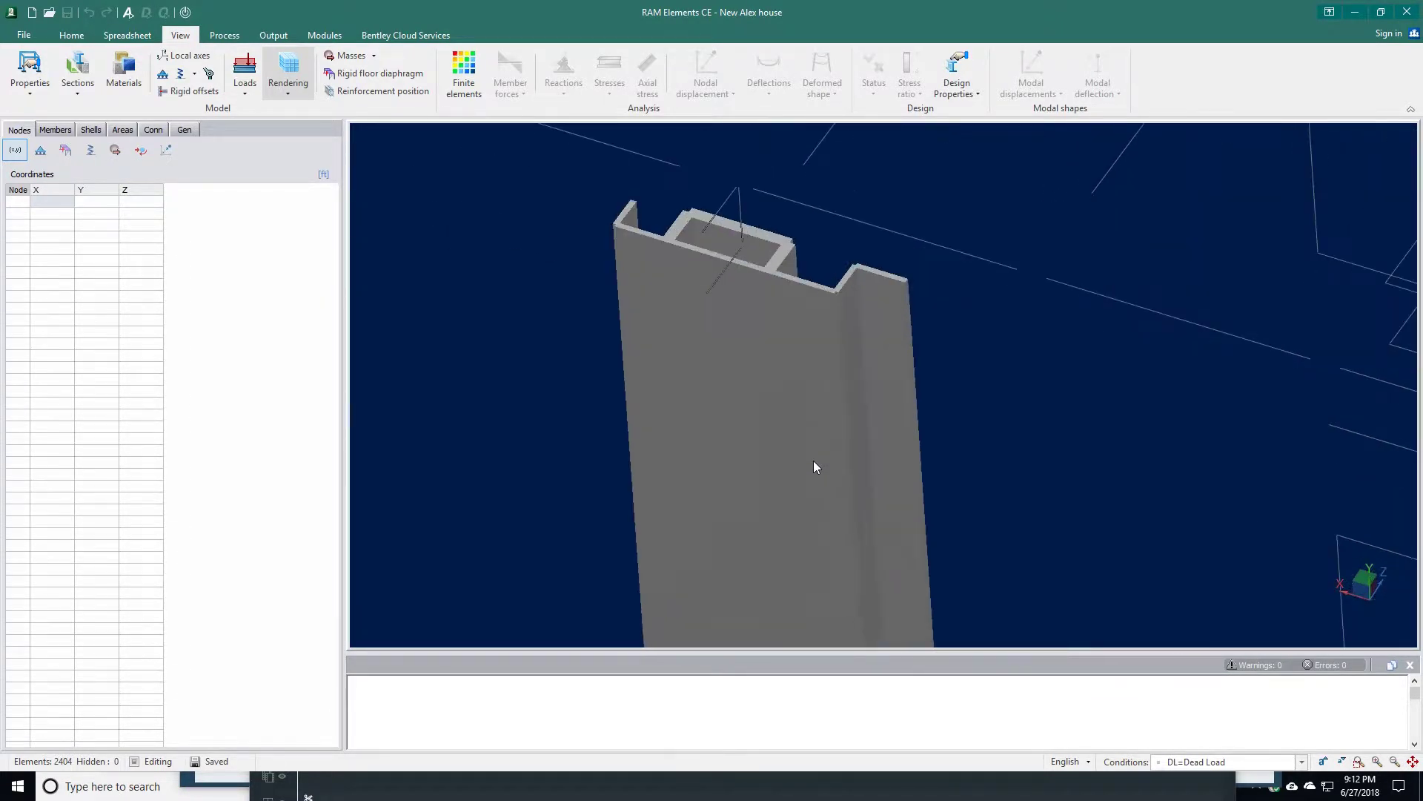
scroll(814, 461, "down", 3)
middle_click_drag(817, 470, 1093, 317)
scroll(975, 445, "up", 3)
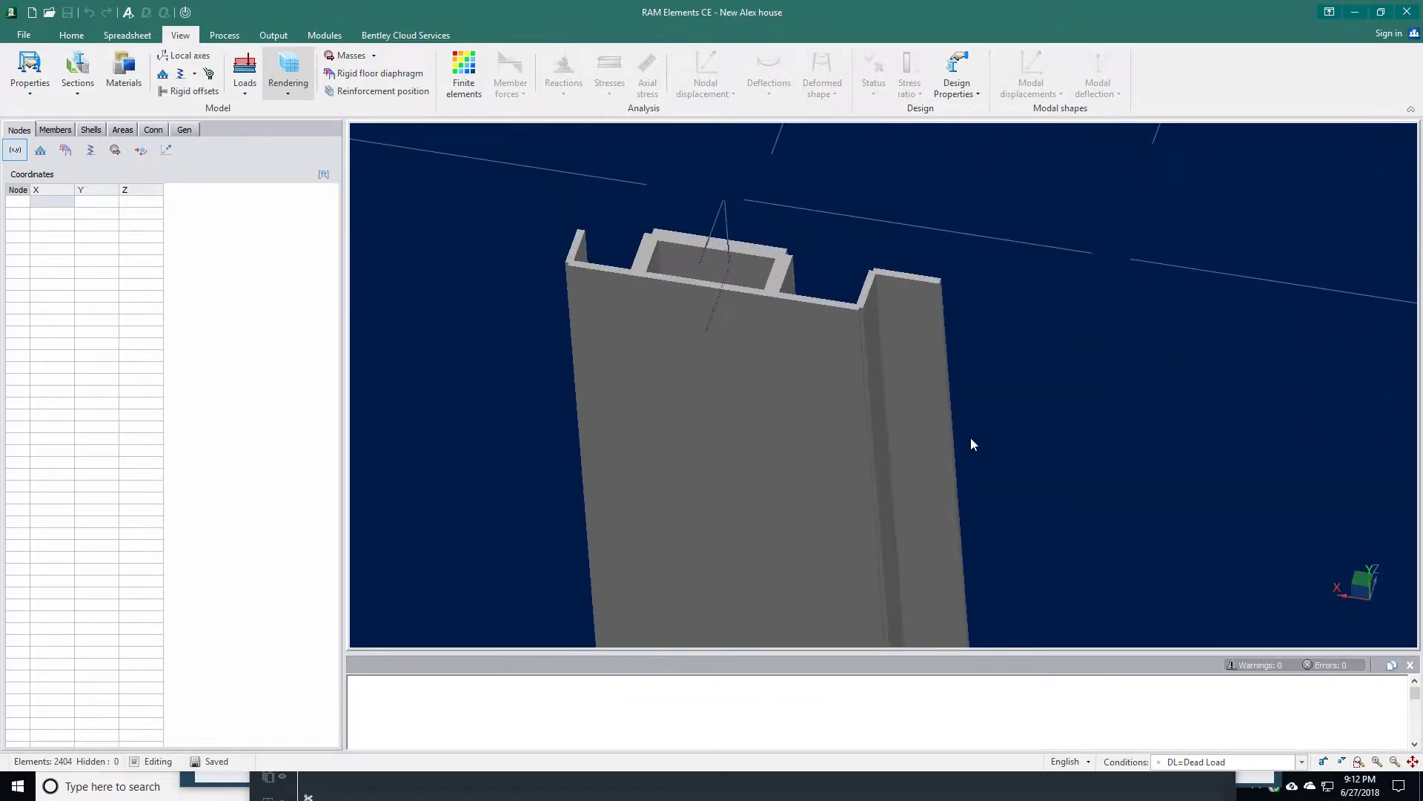
scroll(962, 415, "down", 5)
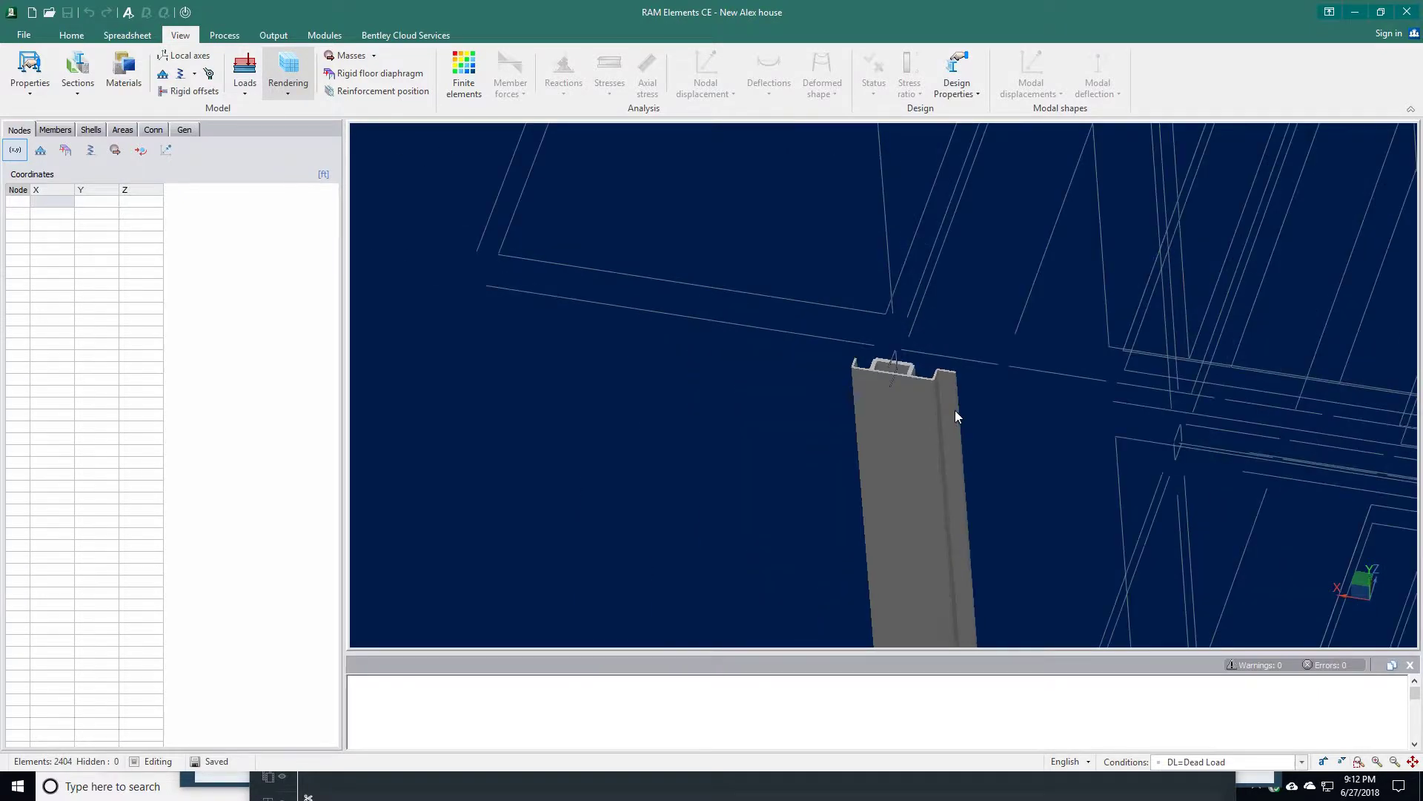
Review the whole frame and select two of the support columns below the lowest floor individually to inspect their rendering
middle_click_drag(982, 413, 823, 347)
scroll(829, 345, "down", 3)
scroll(741, 427, "up", 4)
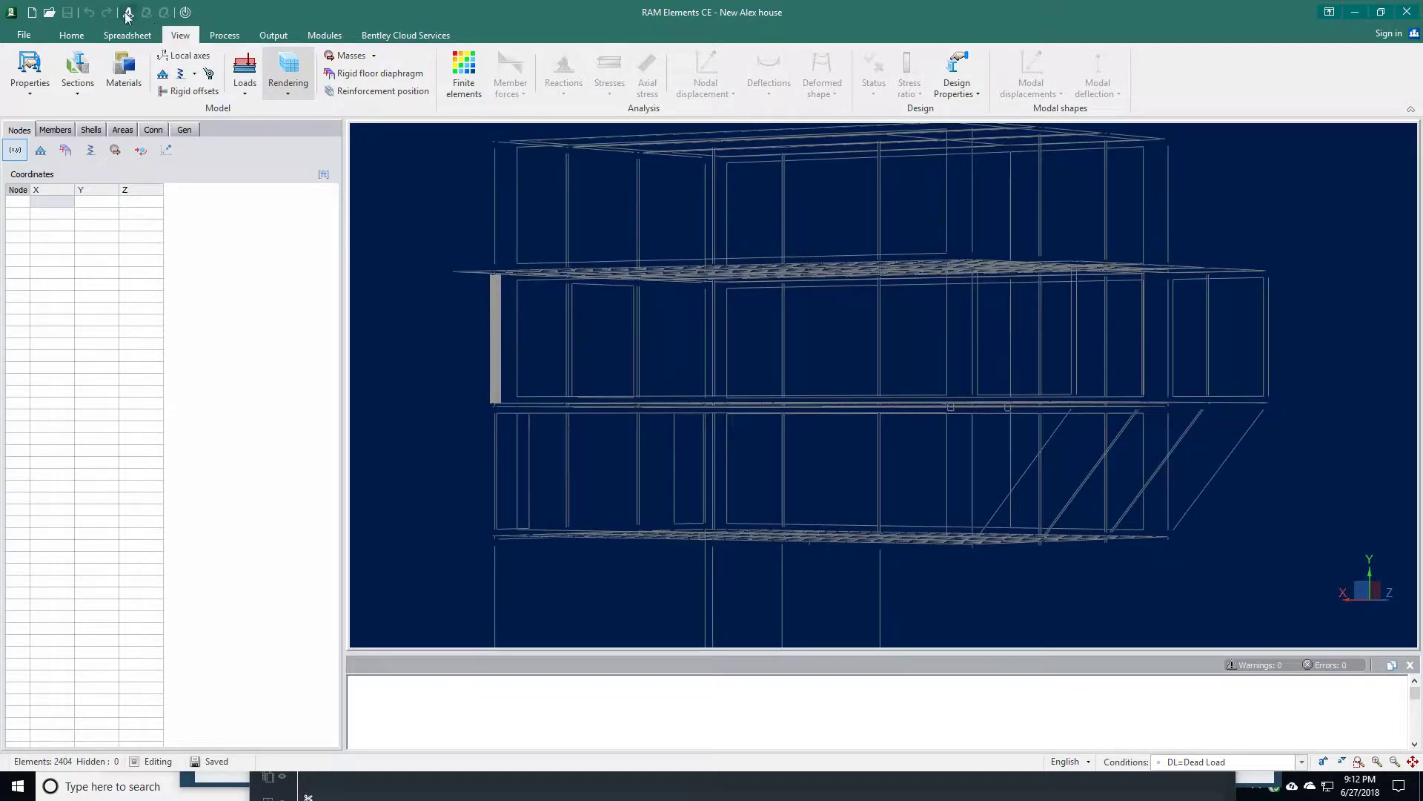
scroll(1135, 416, "down", 2)
scroll(1067, 356, "down", 2)
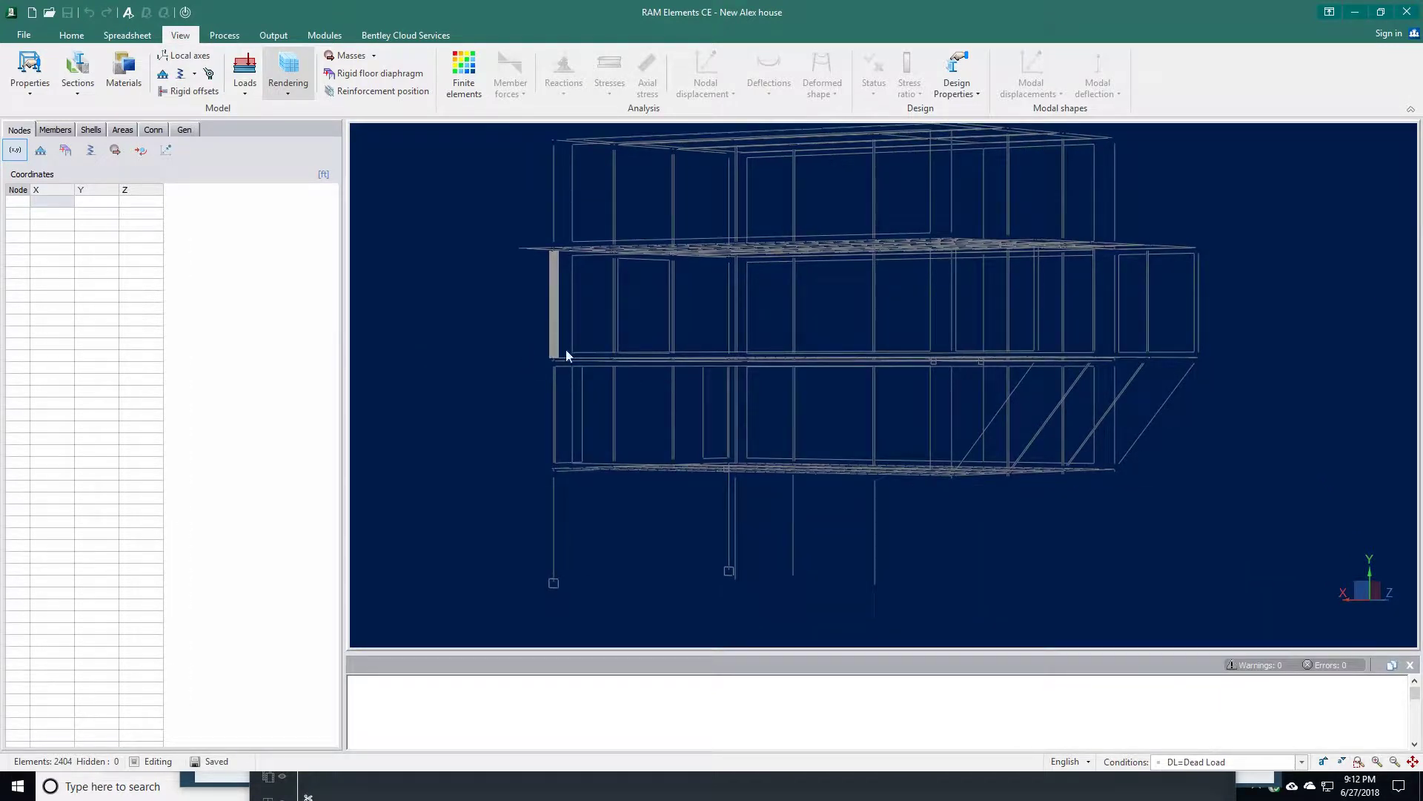
middle_click_drag(810, 371, 997, 363)
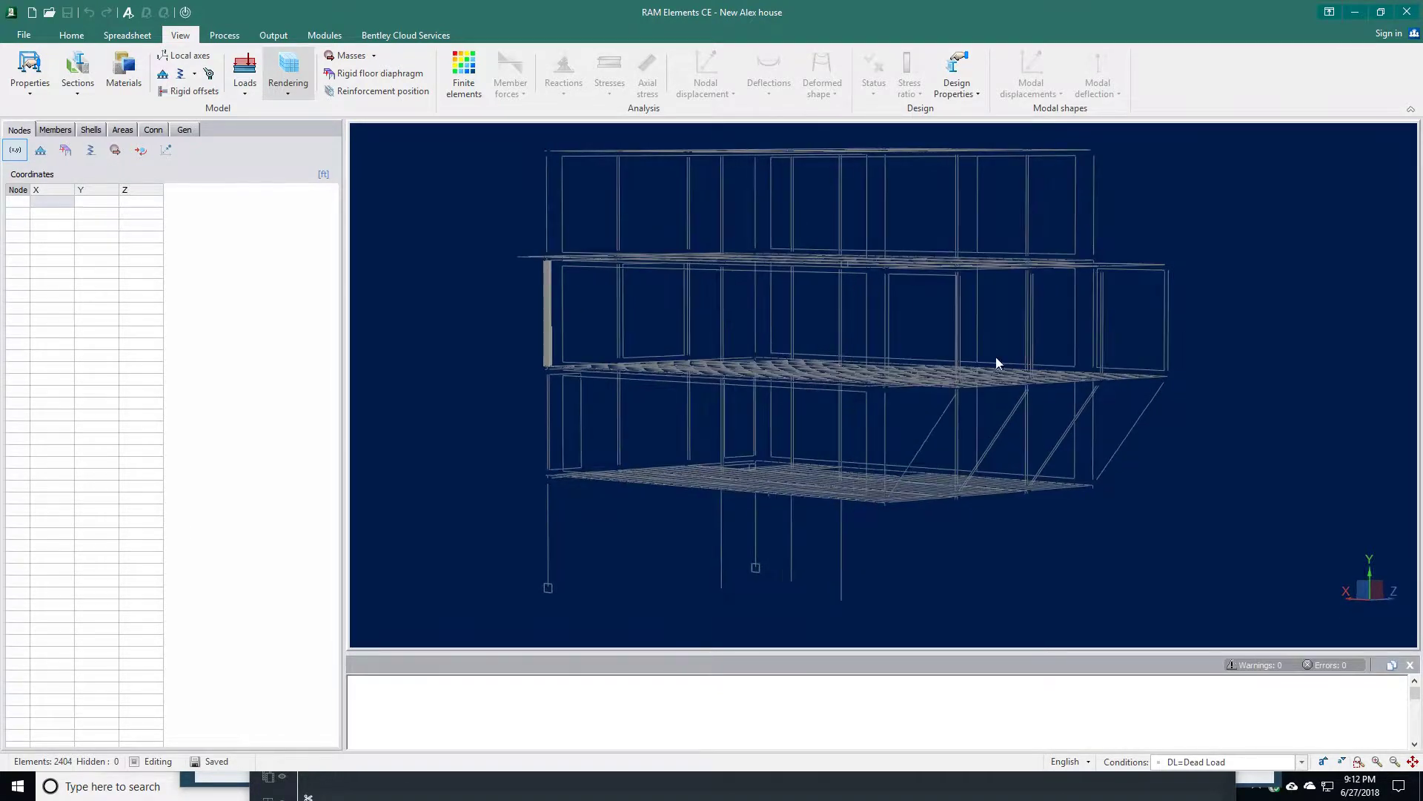
left_click(842, 528)
scroll(827, 524, "up", 3)
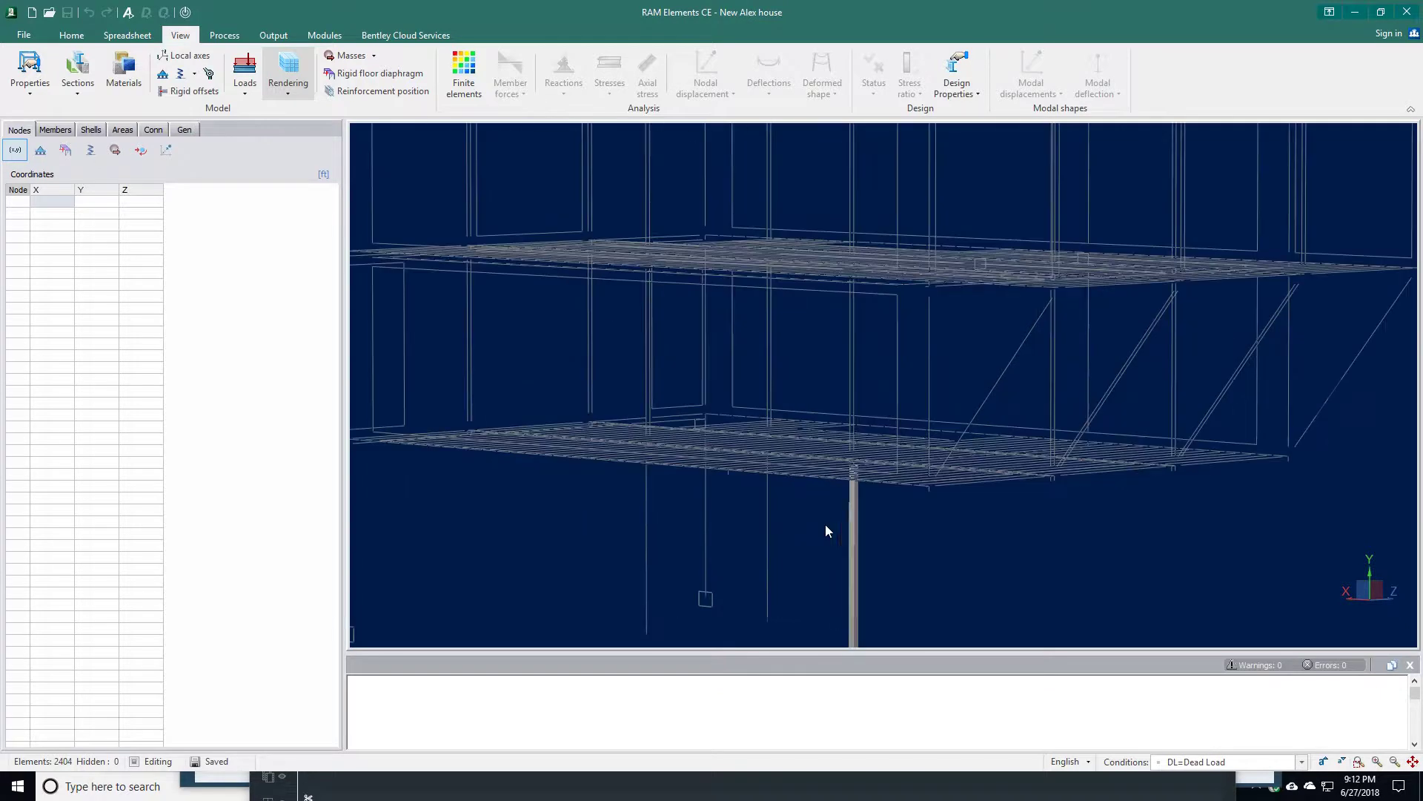
scroll(856, 411, "down", 5)
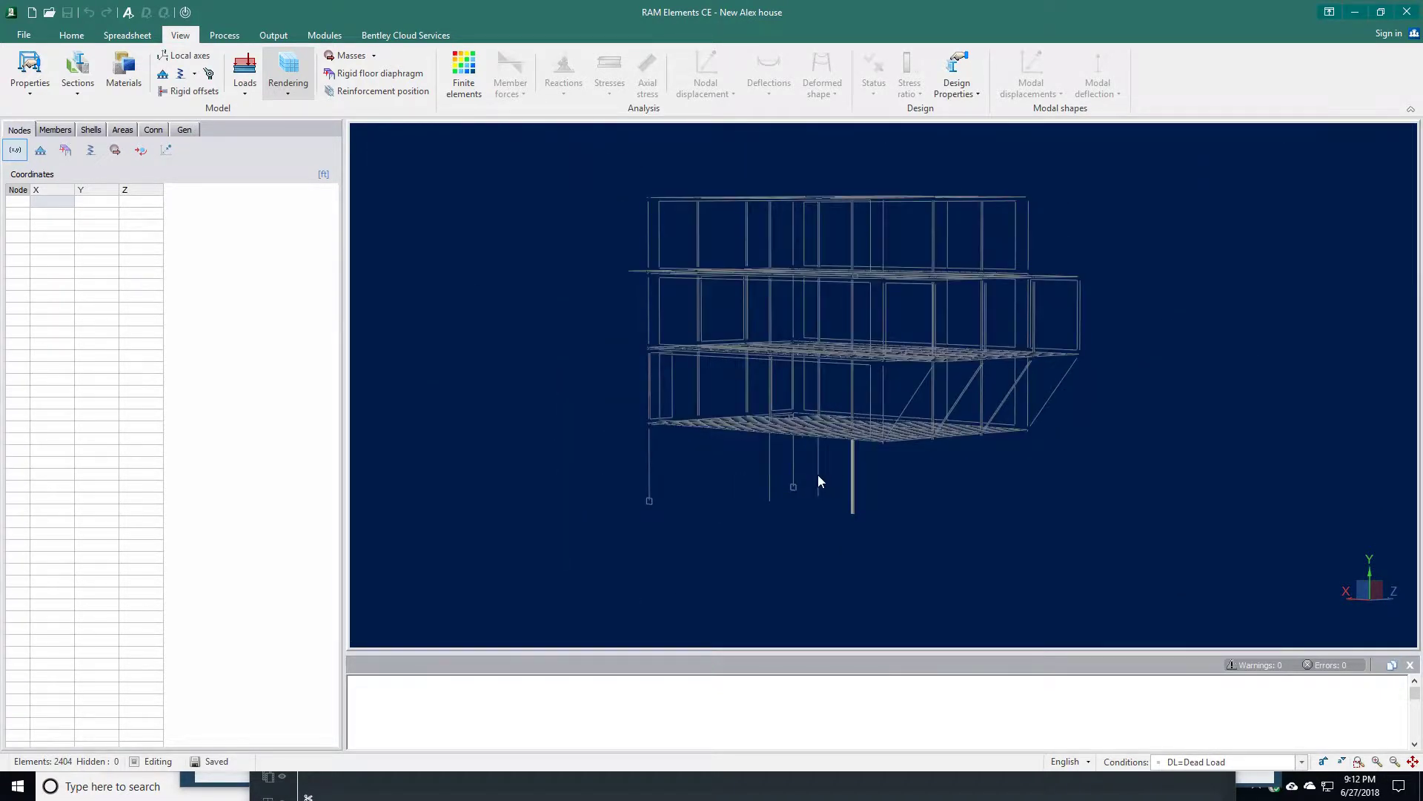
left_click(771, 468)
scroll(791, 455, "up", 3)
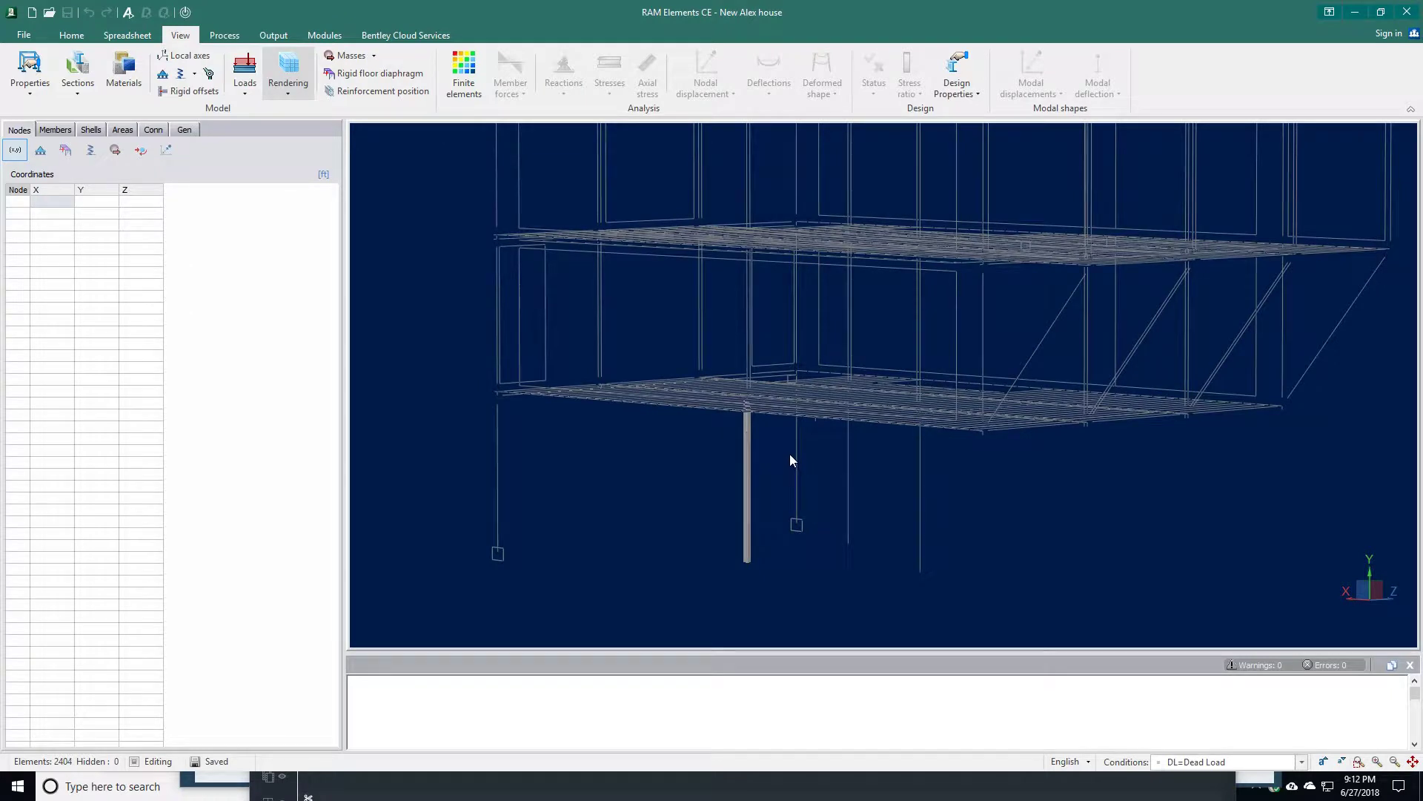
scroll(688, 460, "down", 3)
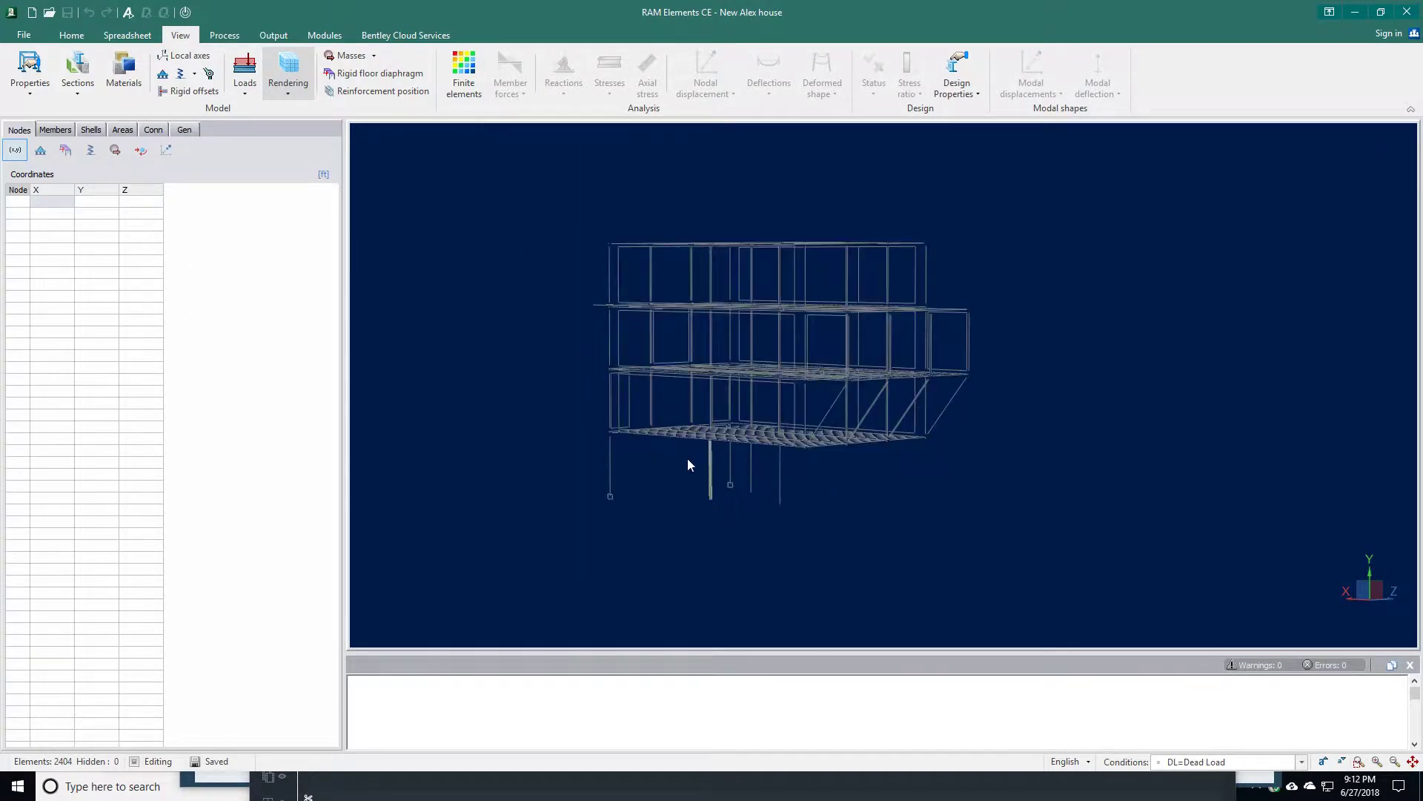
scroll(887, 252, "up", 3)
scroll(879, 263, "down", 3)
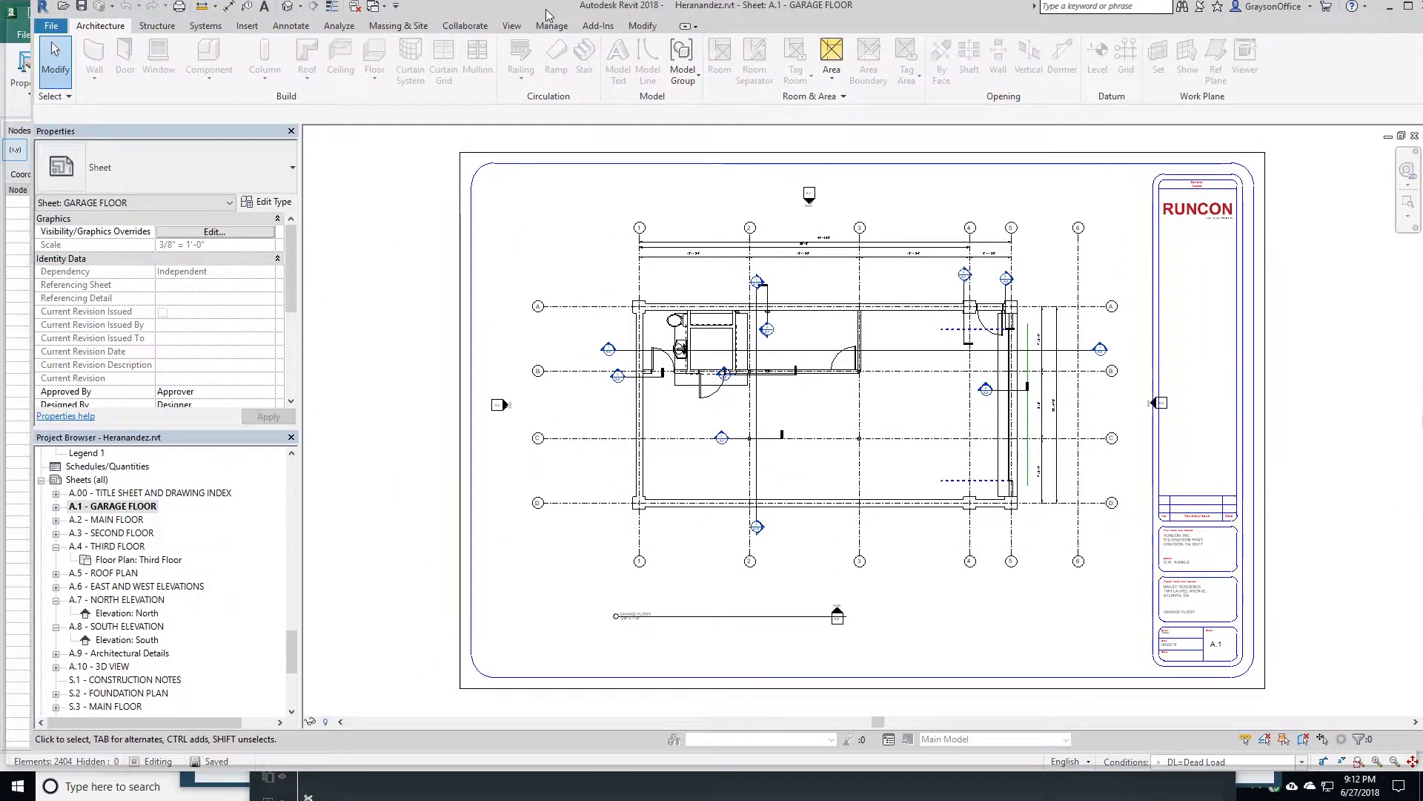
Switch to Revit, maximise its window and review the garage floor plan on sheet A.1
double_click(549, 14)
left_click(599, 263)
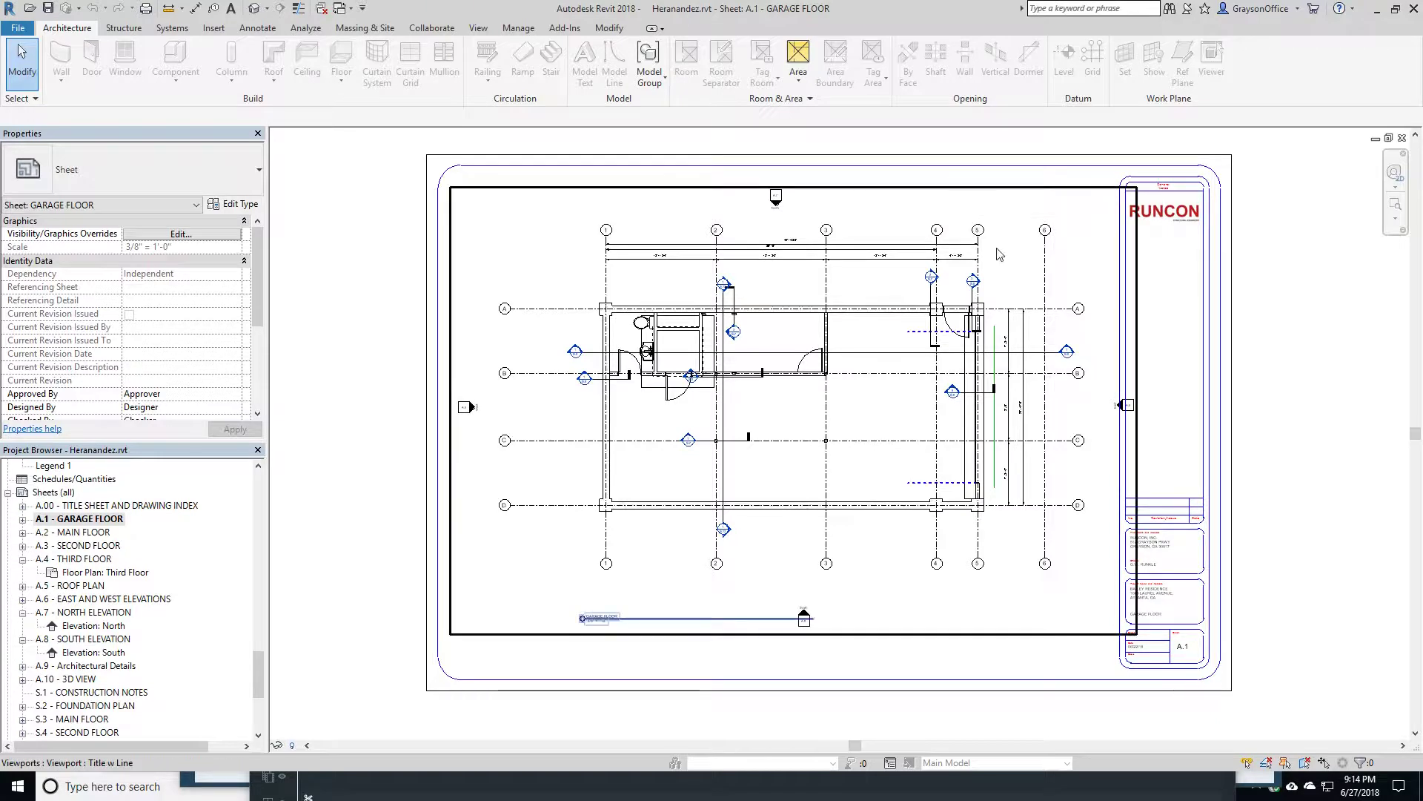
scroll(997, 254, "up", 2)
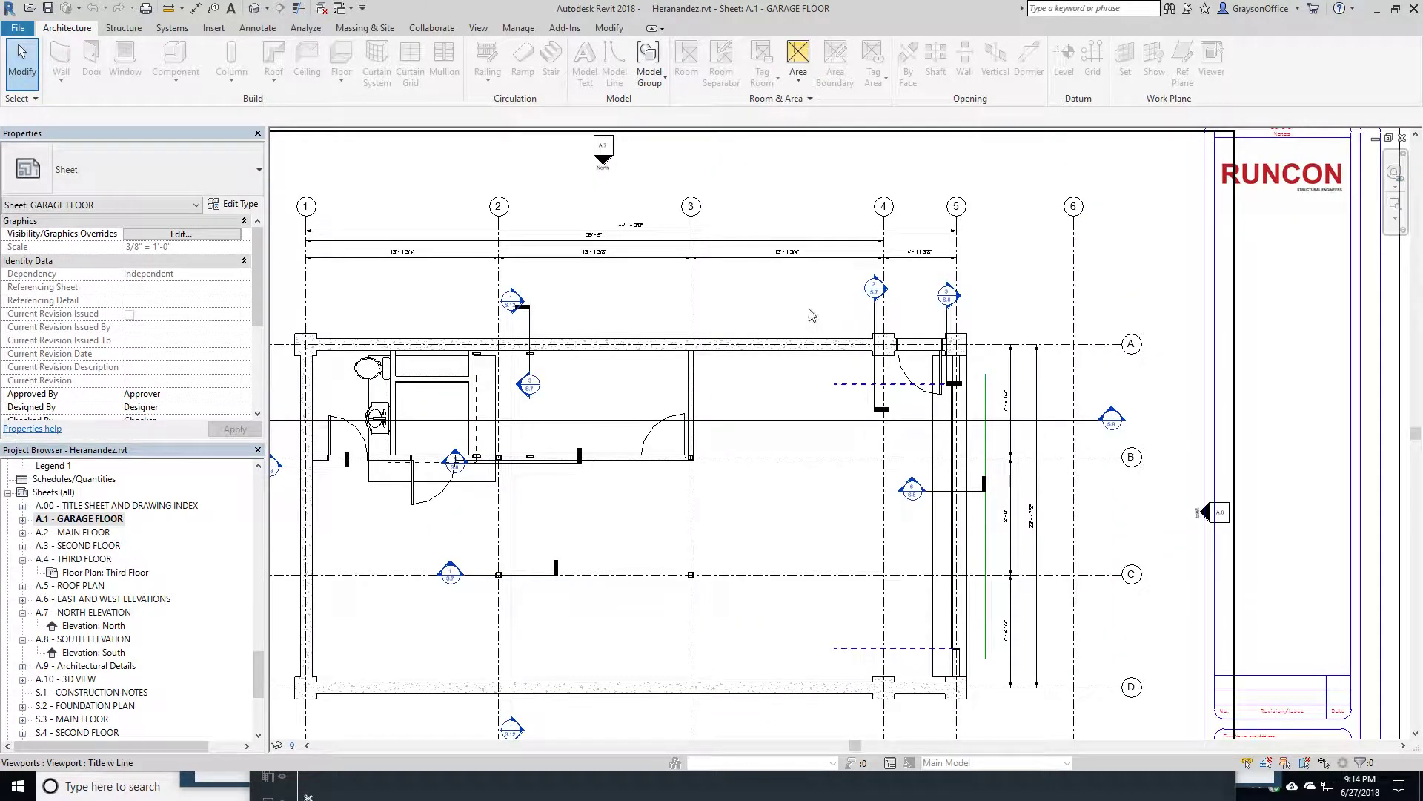
scroll(812, 315, "down", 3)
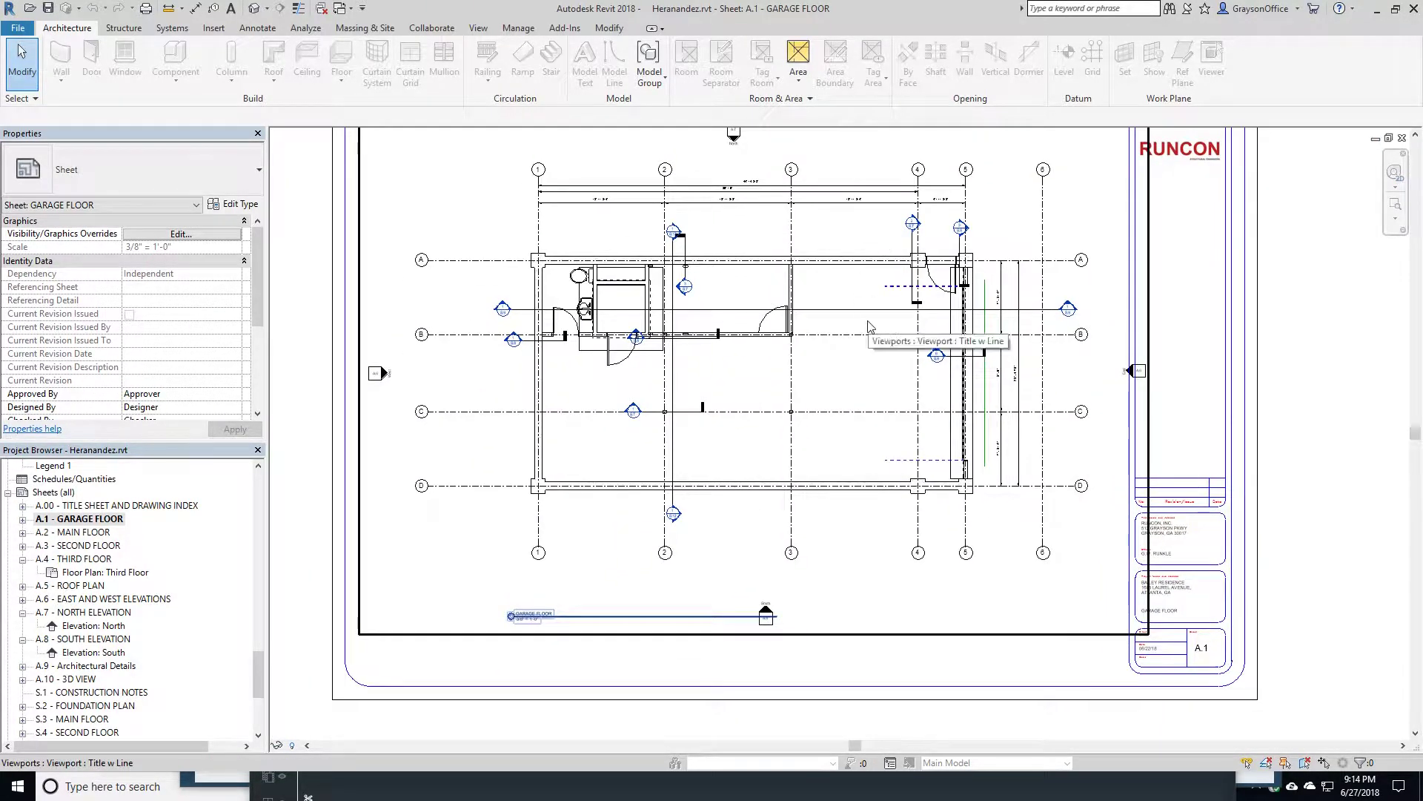
Activate the garage floor plan viewport and open section 6/S.8, TURN DOWN SLAB DETAIL, near grid line 5
scroll(927, 466, "up", 2)
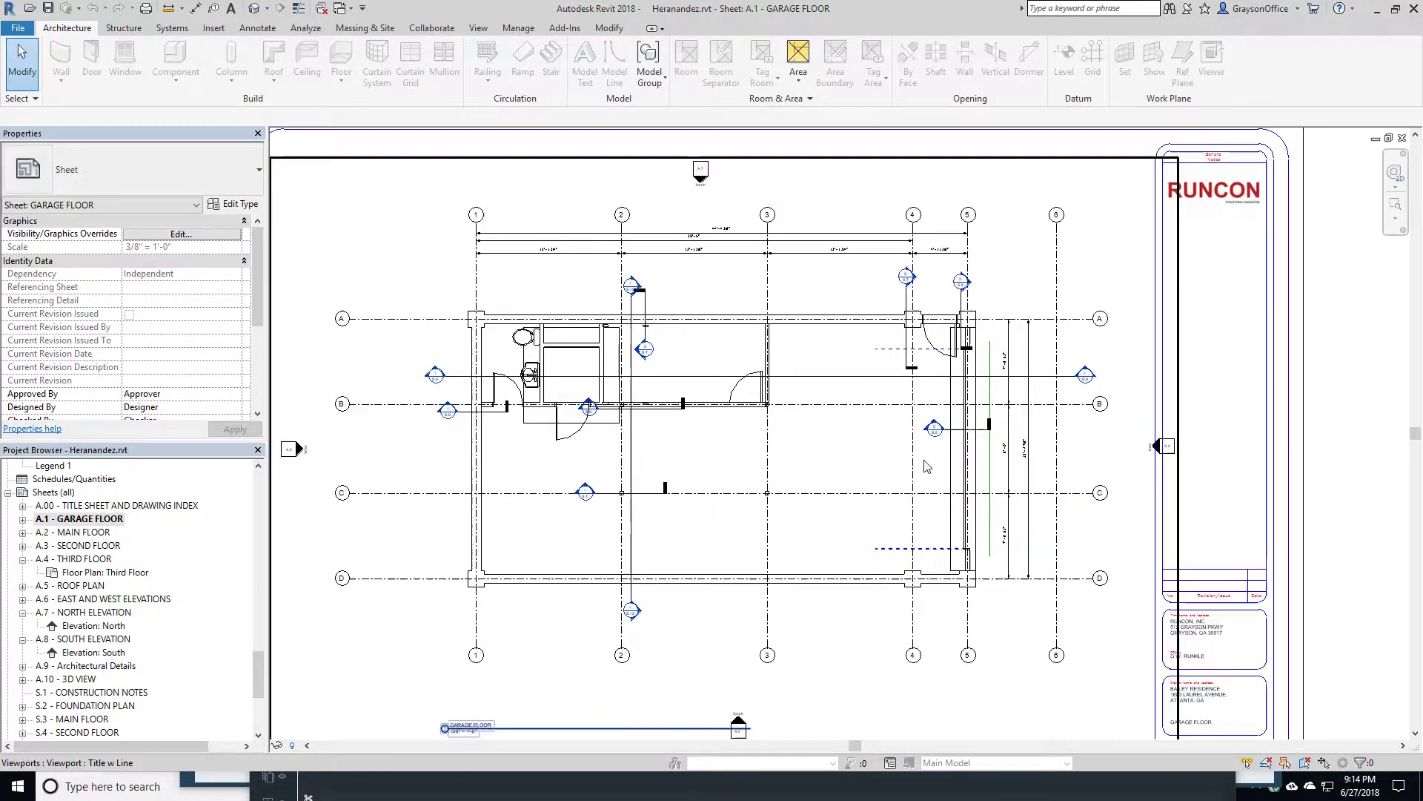
scroll(927, 465, "up", 3)
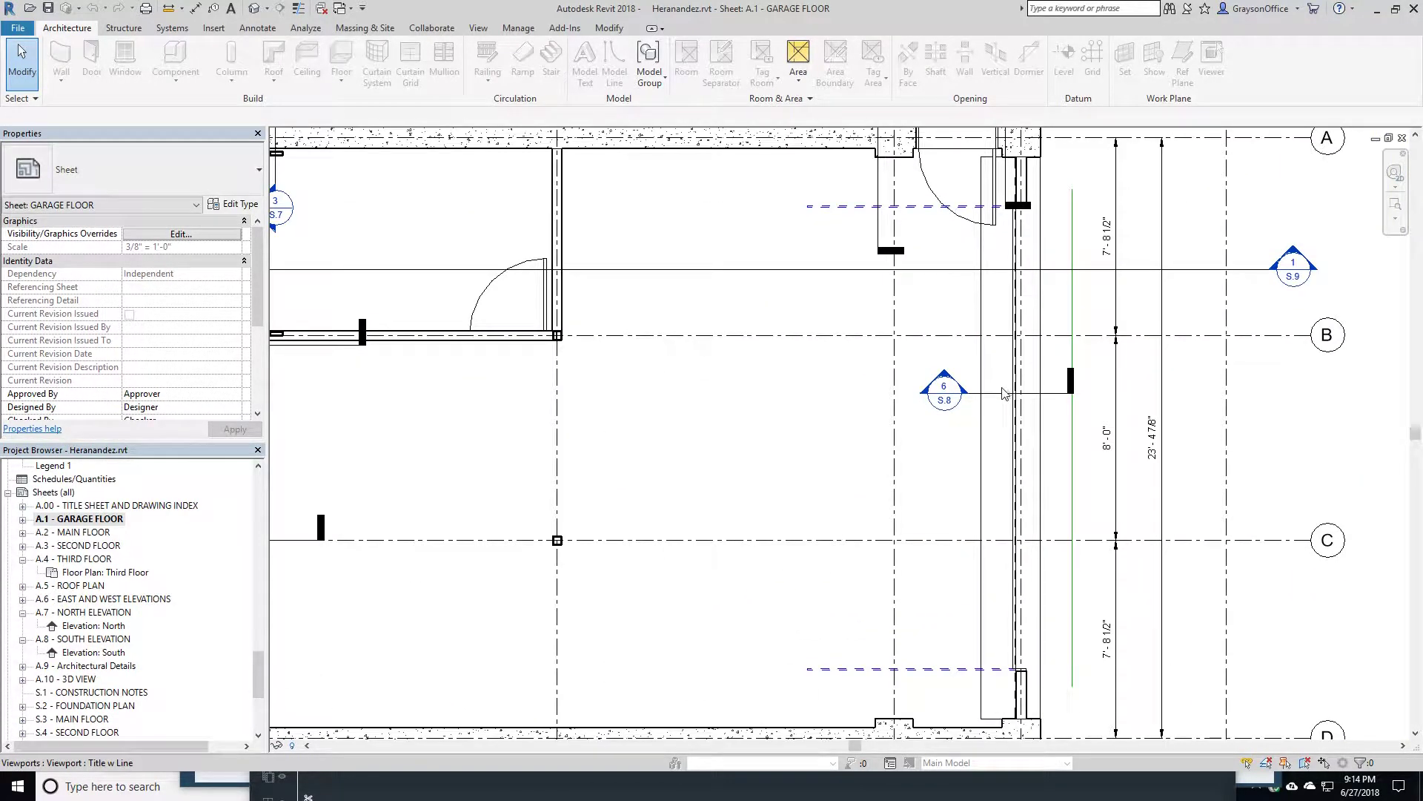
double_click(949, 384)
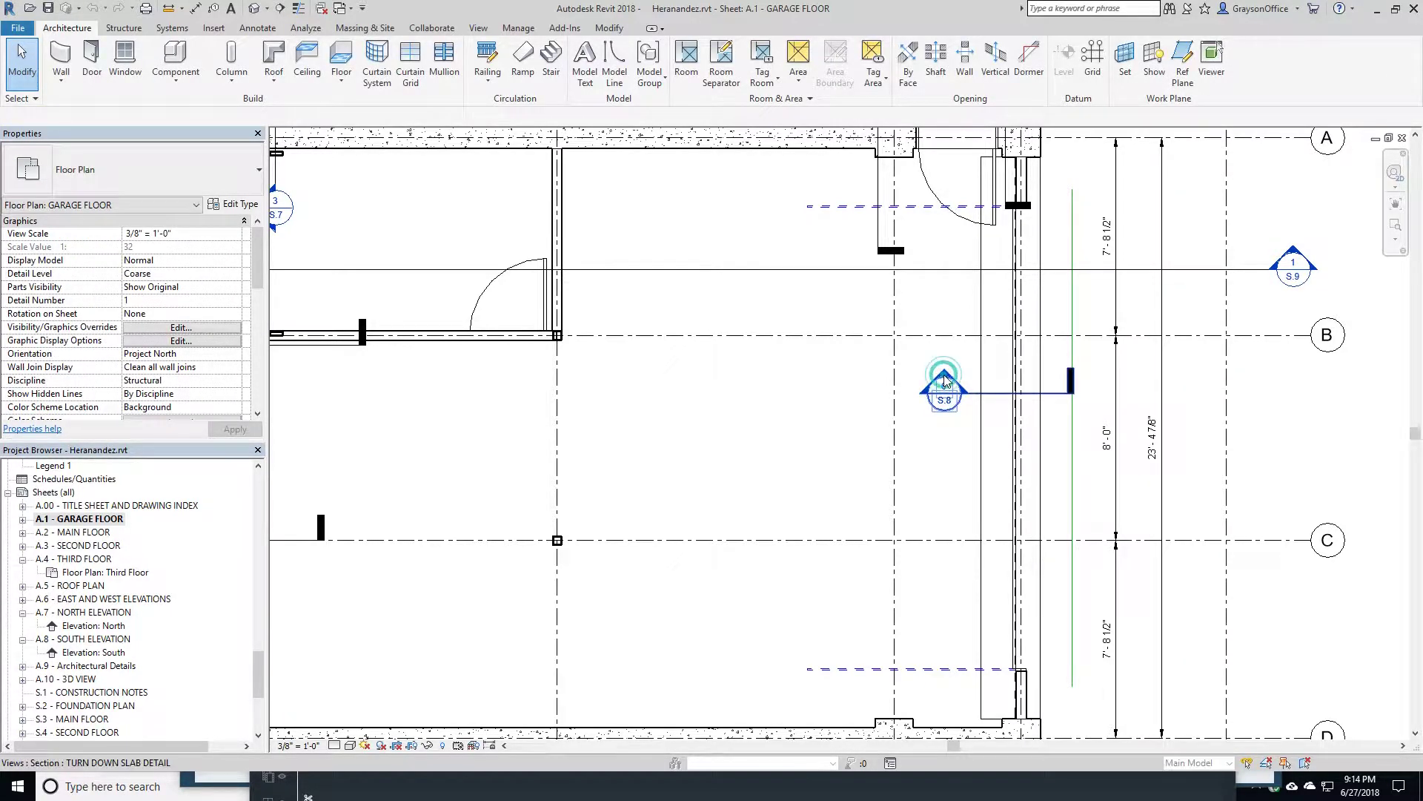
double_click(944, 382)
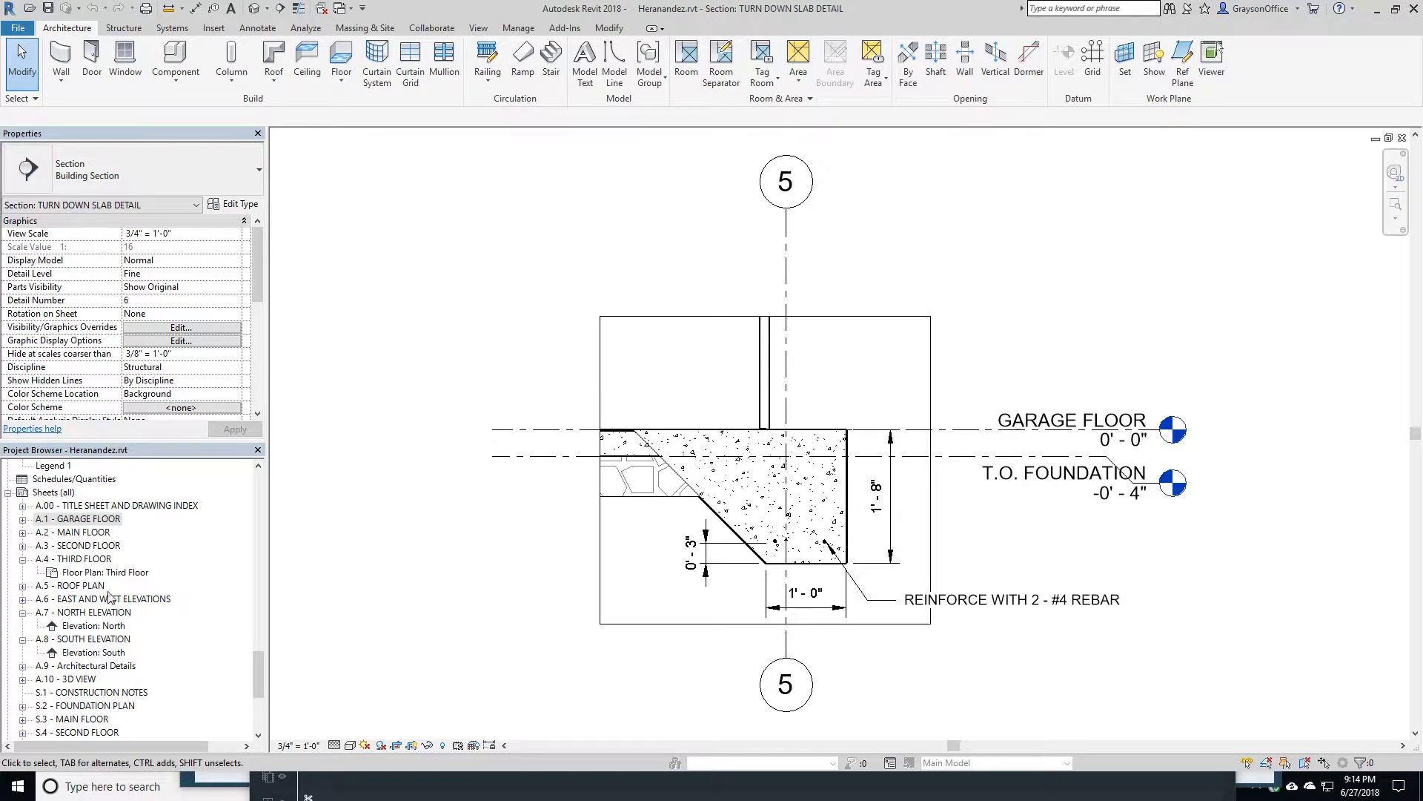
Open sheet A.10 - 3D VIEW and examine the house model shown on it up close and as a whole
scroll(115, 589, "down", 5)
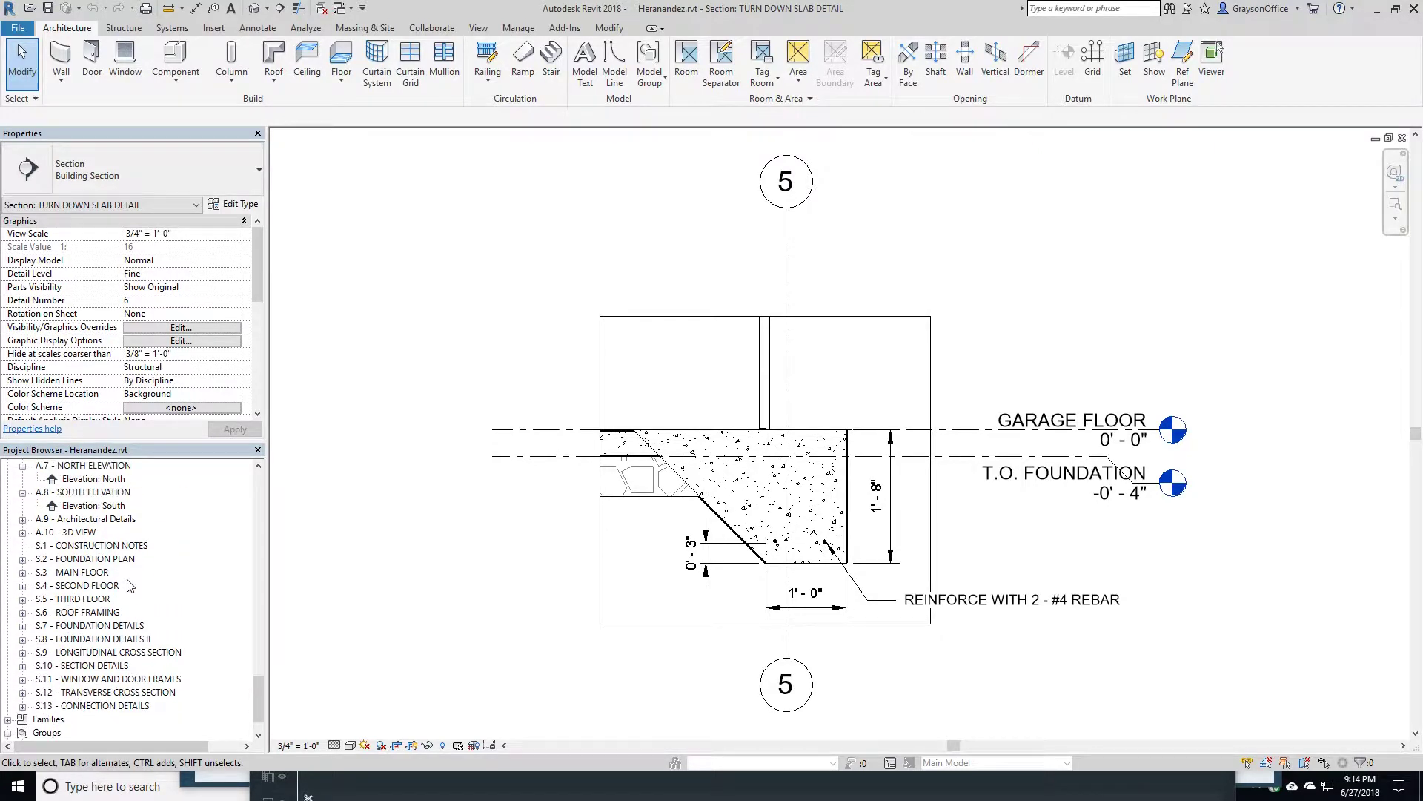
double_click(71, 546)
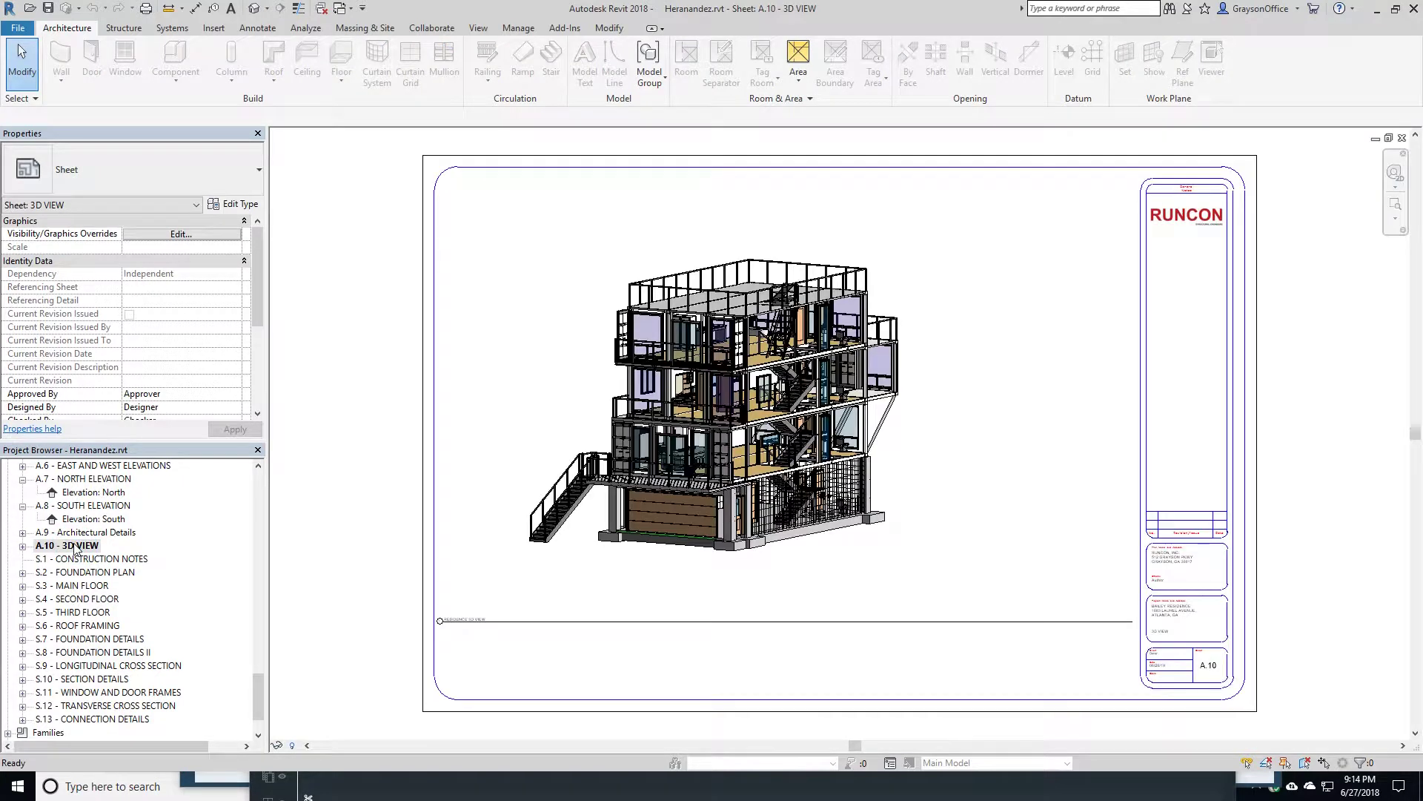
scroll(783, 470, "up", 6)
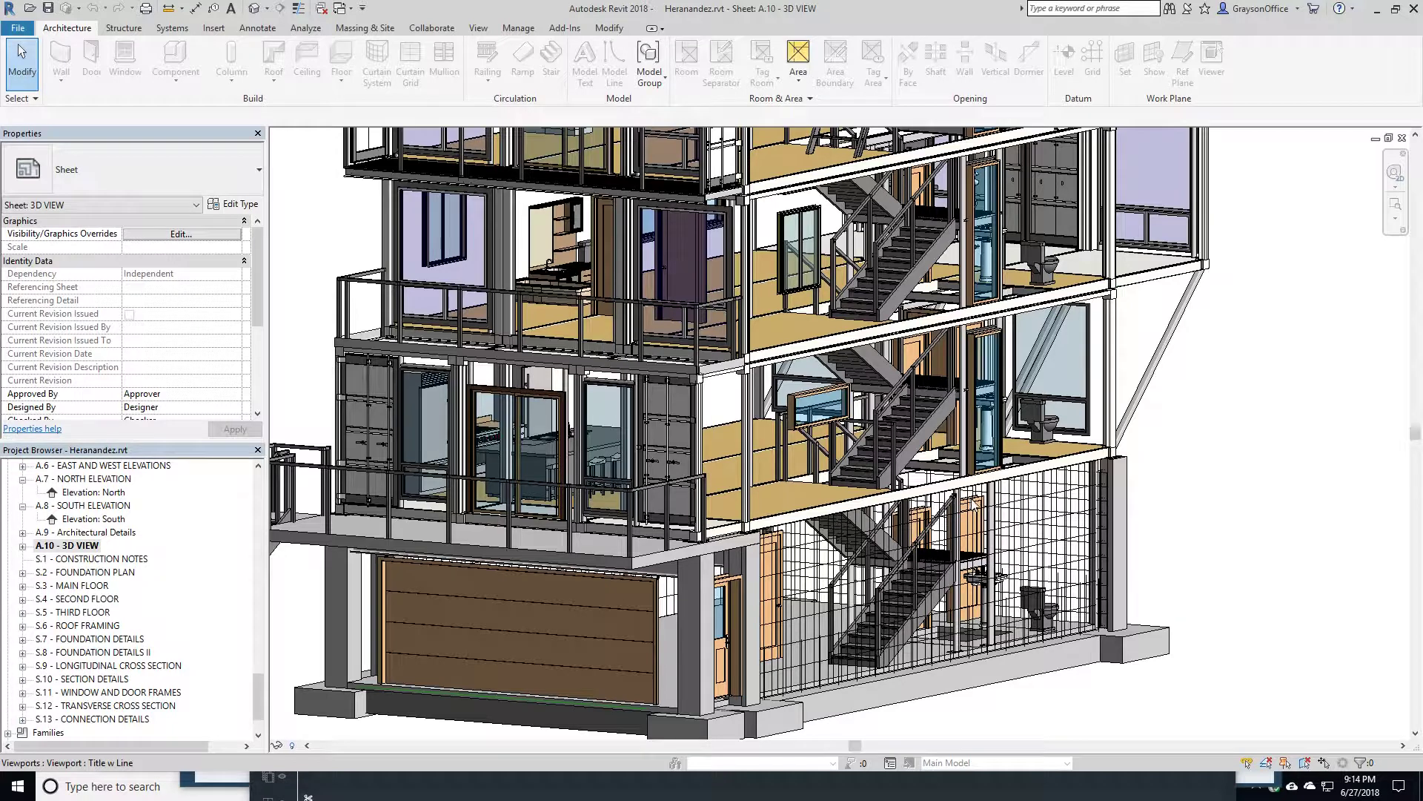
scroll(975, 503, "down", 3)
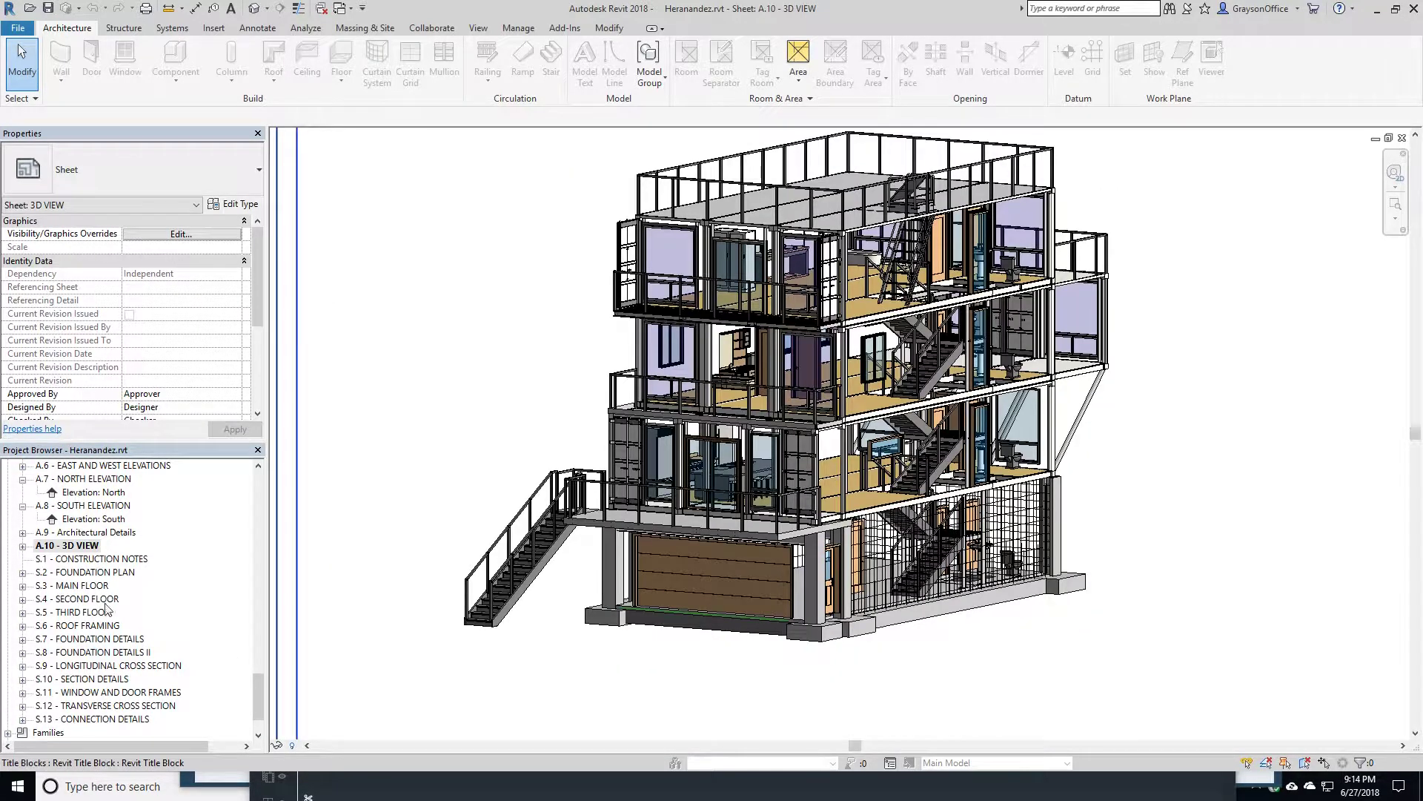
Find and open the 3D view named 3 D VIEW Copy 1 among the project's views
scroll(109, 606, "down", 2)
scroll(81, 682, "up", 10)
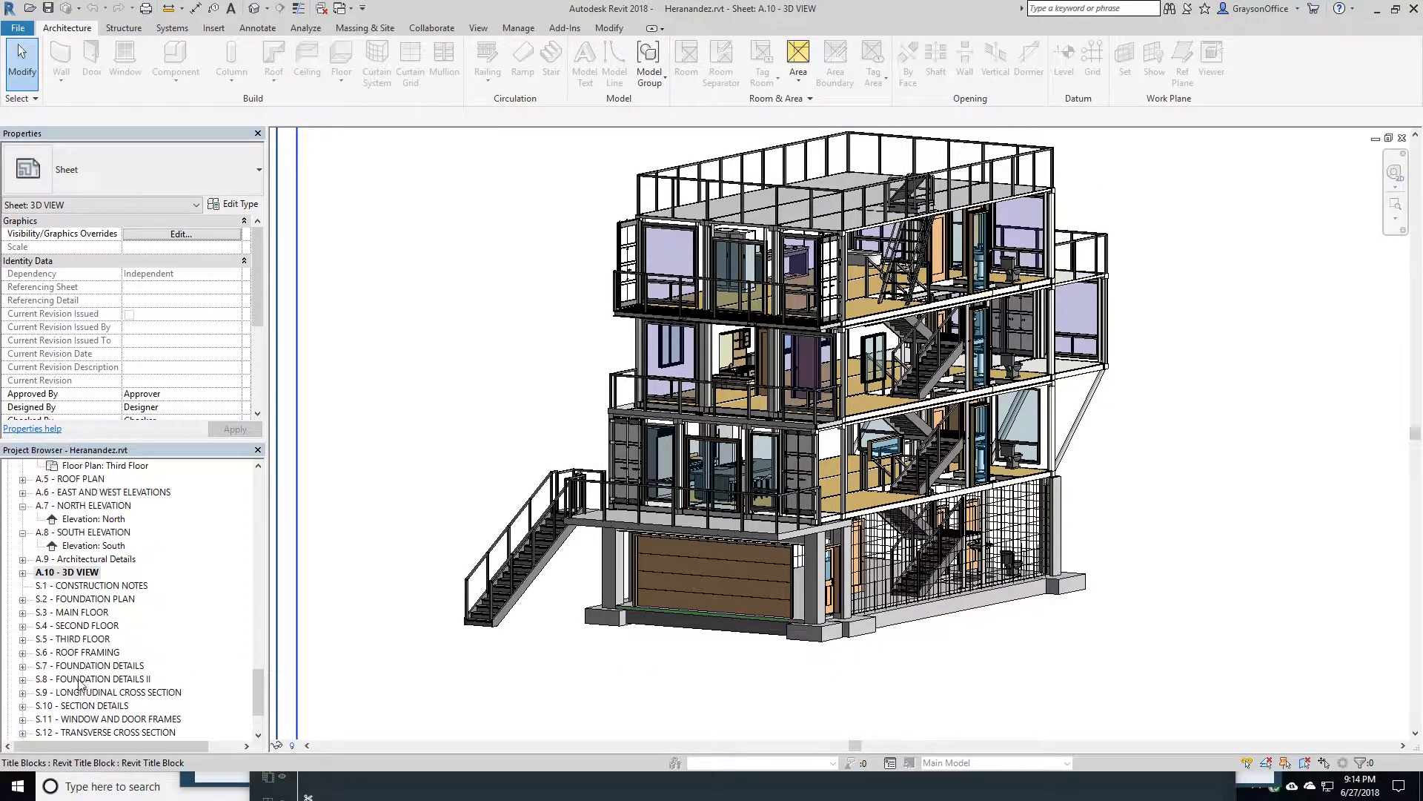
scroll(85, 671, "up", 15)
scroll(141, 654, "up", 6)
double_click(83, 612)
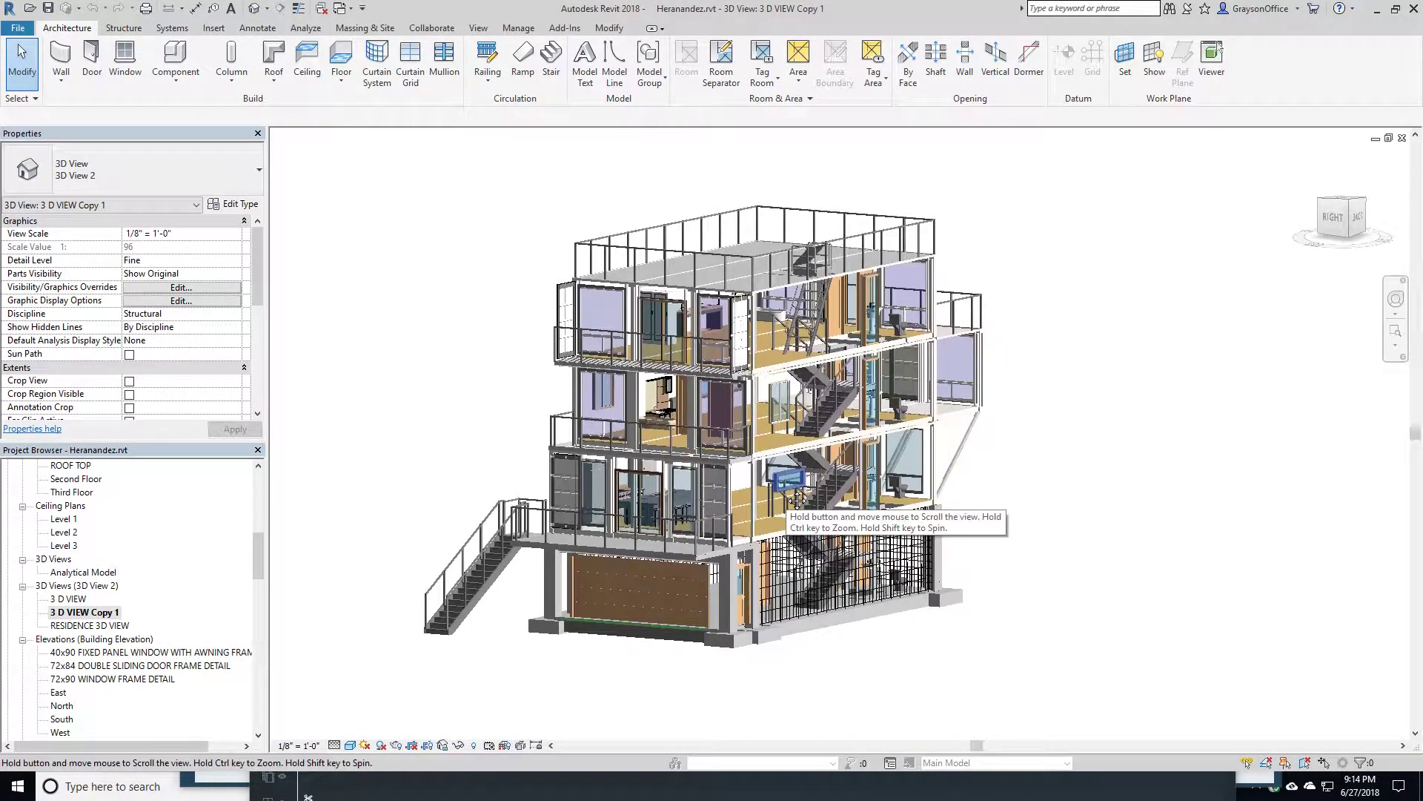
Examine the C-channel framing around the floor openings beside the stairs and bathrooms from the back of the house
middle_click_drag(945, 578, 974, 400, "shift")
scroll(940, 504, "up", 5)
scroll(982, 459, "up", 5)
middle_click_drag(990, 525, 901, 397, "shift")
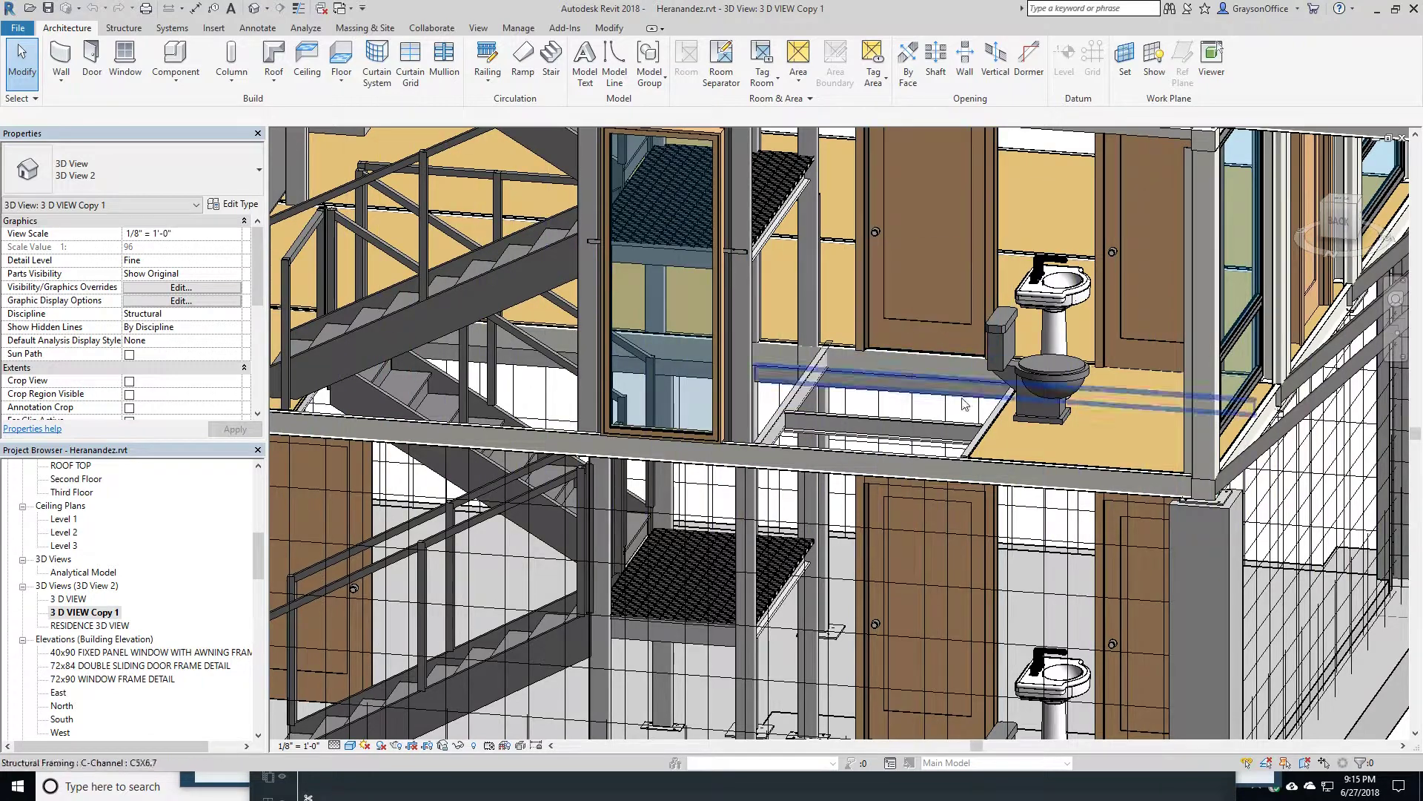
middle_click_drag(778, 405, 893, 371, "shift")
middle_click_drag(901, 304, 921, 612)
scroll(922, 613, "down", 2)
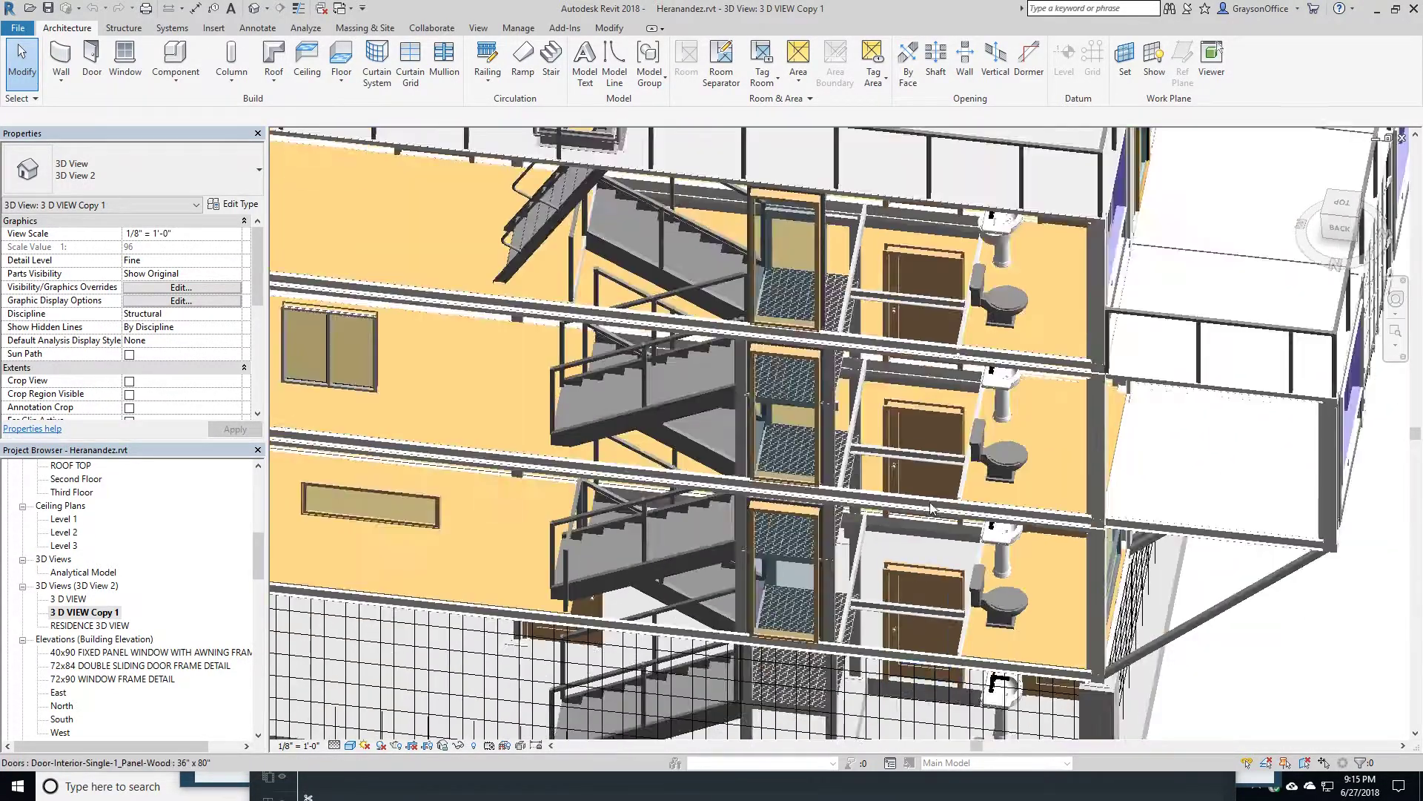
scroll(808, 479, "up", 5)
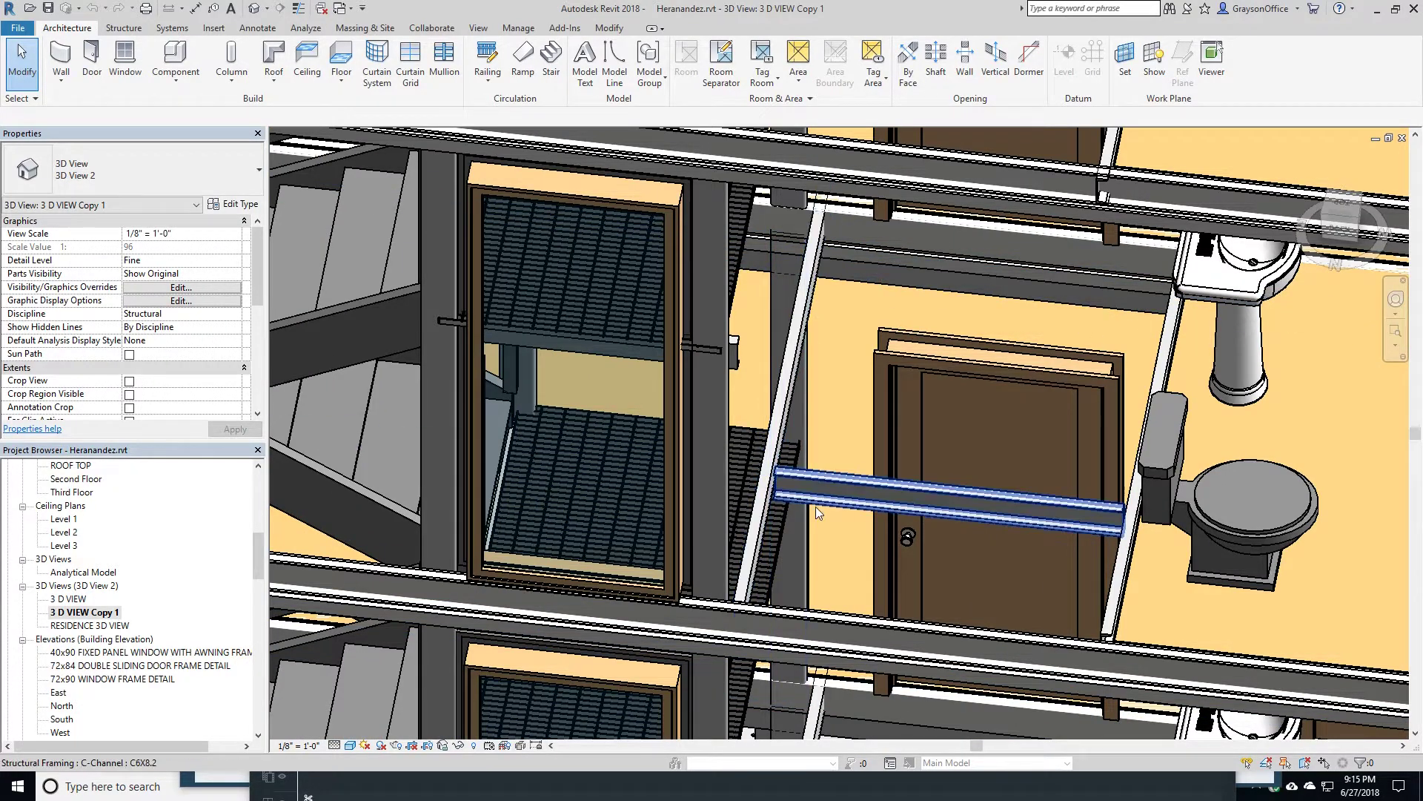
scroll(816, 506, "down", 4)
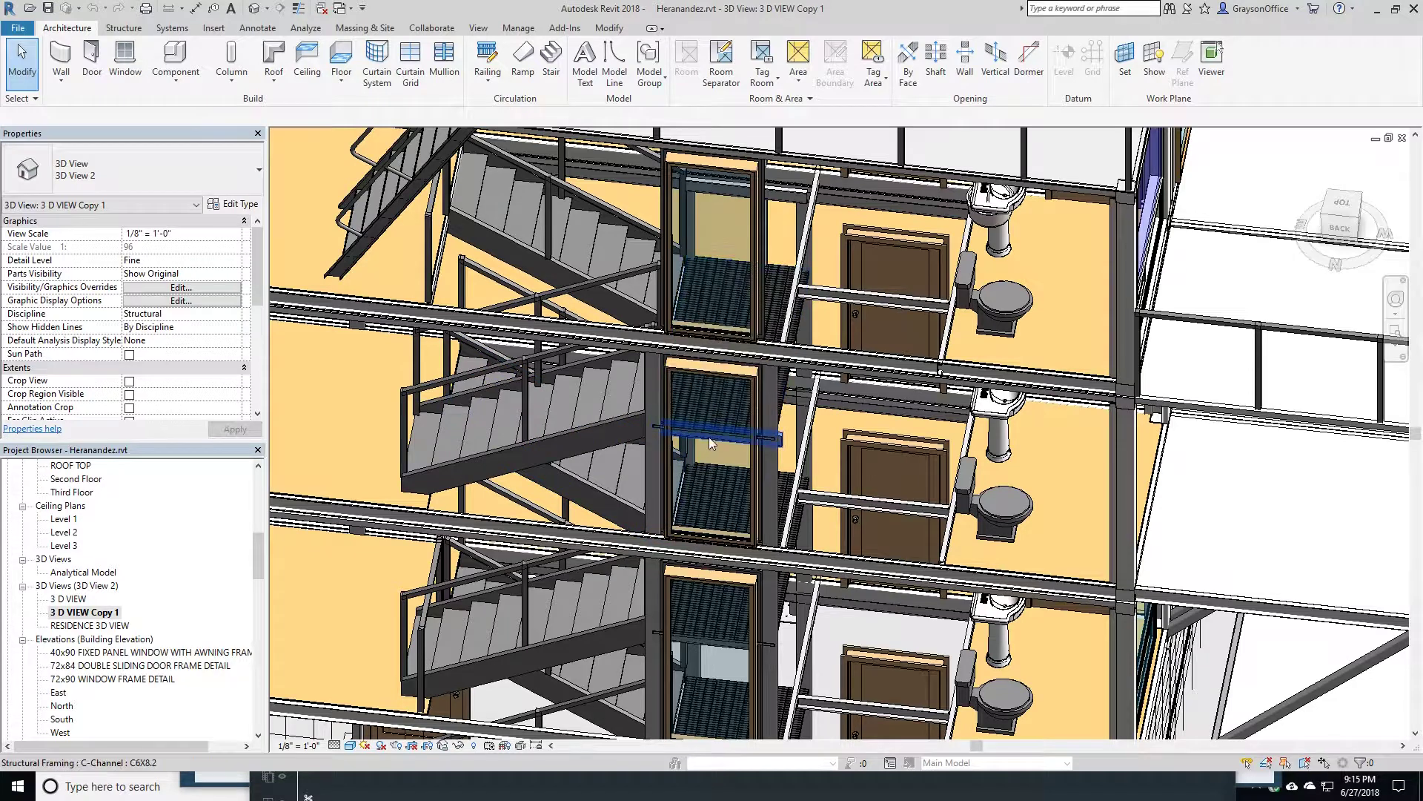
Inspect the grated stair landings and the switchback stair flights across the storeys in a level back view
middle_click_drag(709, 436, 760, 510, "shift")
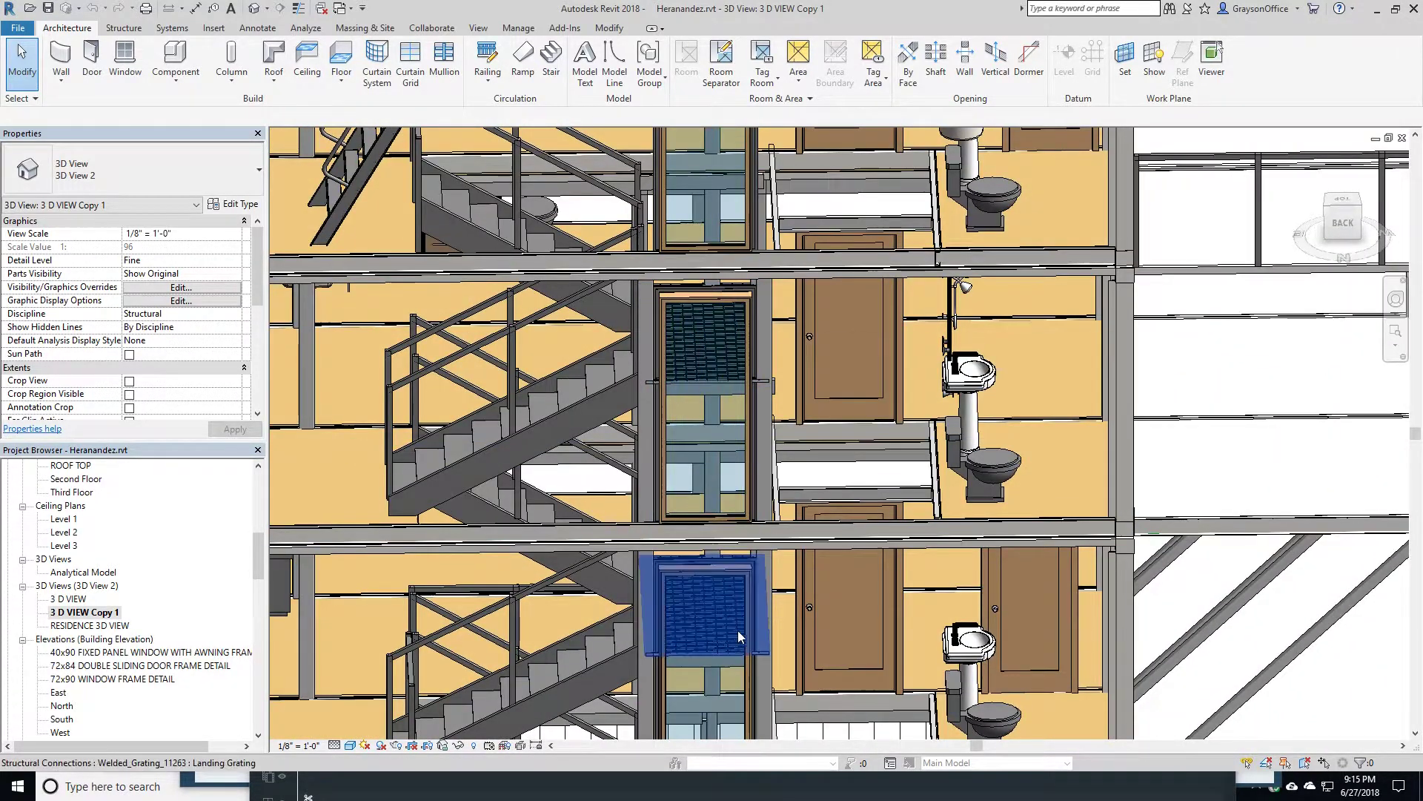
middle_click_drag(653, 593, 523, 354, "shift")
scroll(700, 534, "down", 3)
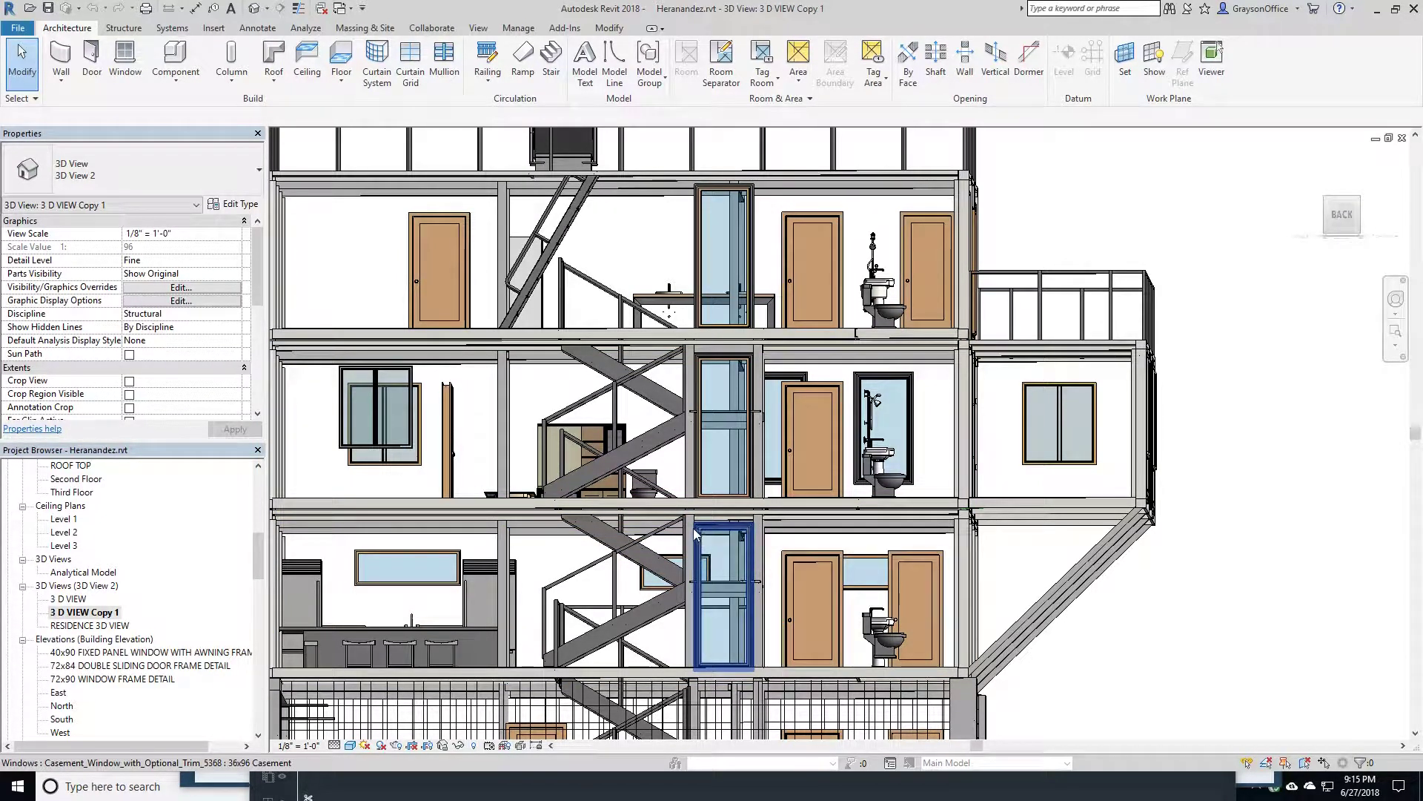
middle_click_drag(629, 476, 609, 464, "shift")
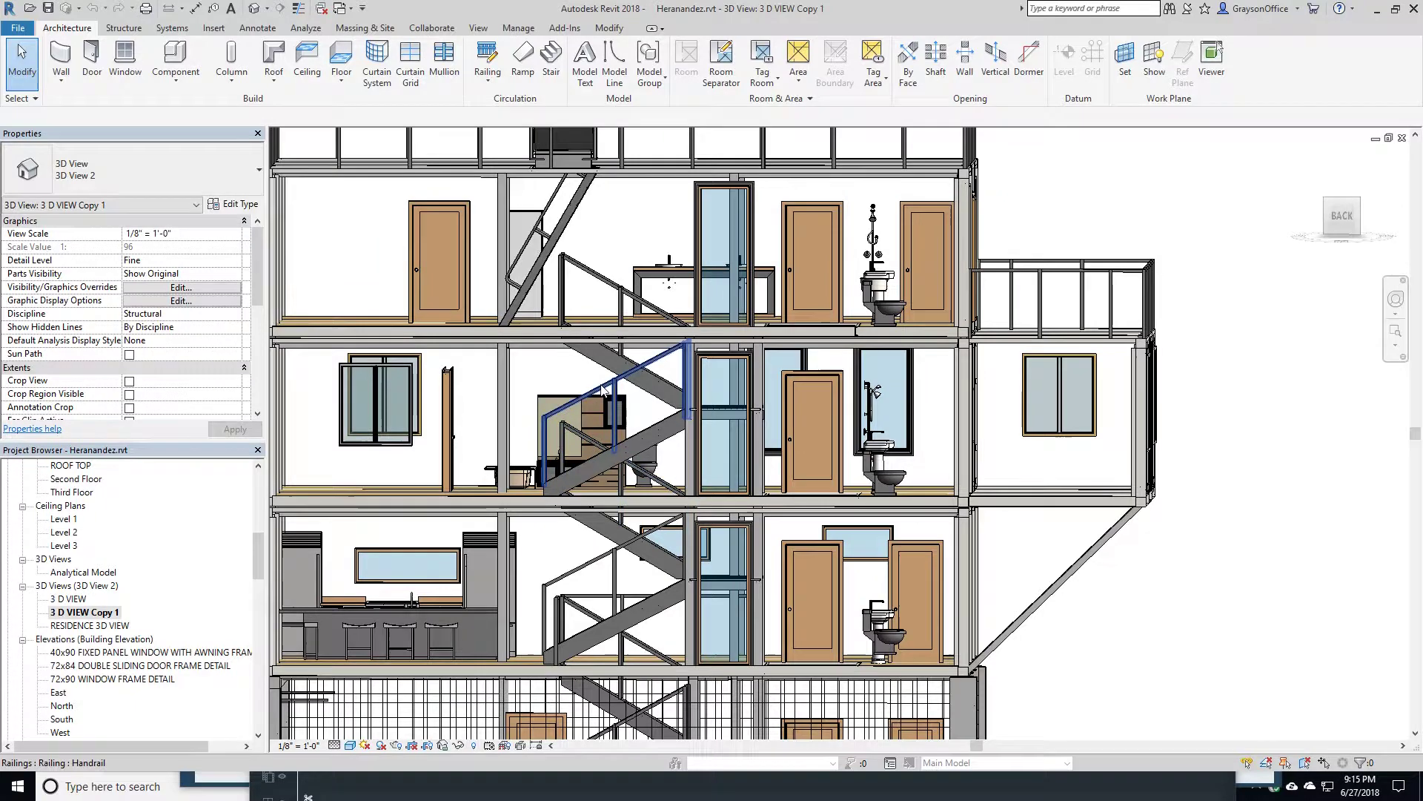
middle_click_drag(615, 407, 637, 457)
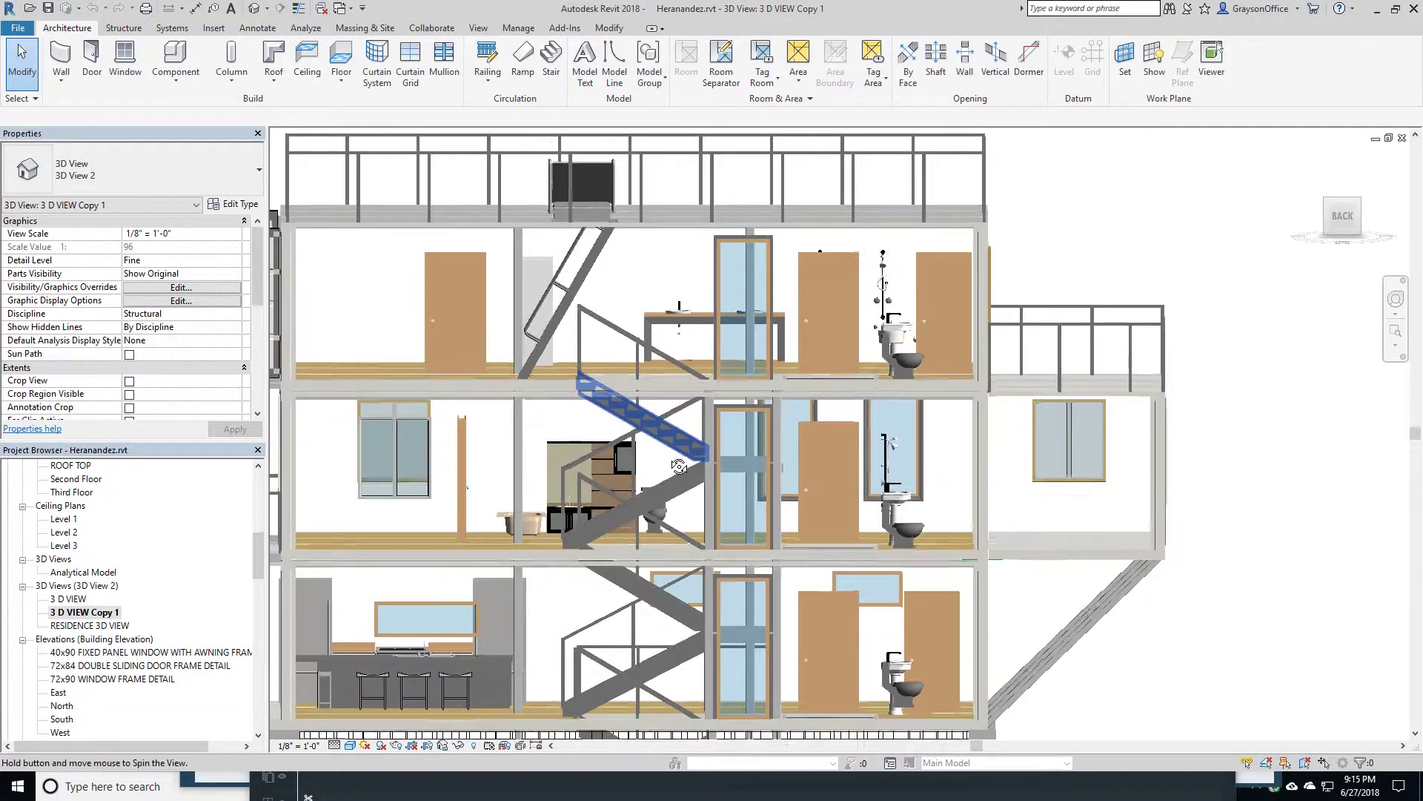
Examine the ships ladder on the top storey and the railed roof hatch above it
middle_click_drag(593, 289, 522, 360, "shift")
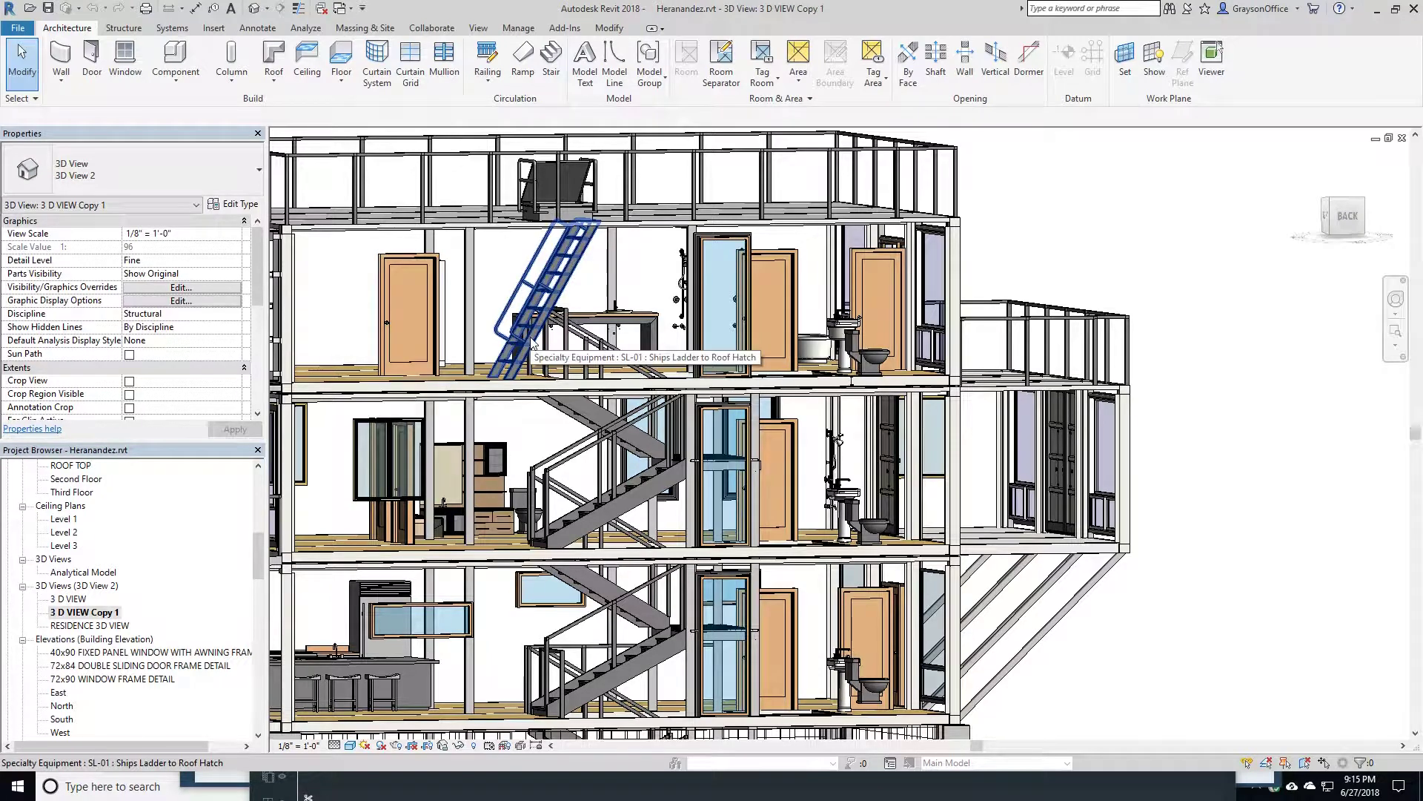
middle_click_drag(593, 222, 627, 349, "shift")
scroll(629, 357, "up", 3)
scroll(619, 371, "up", 2)
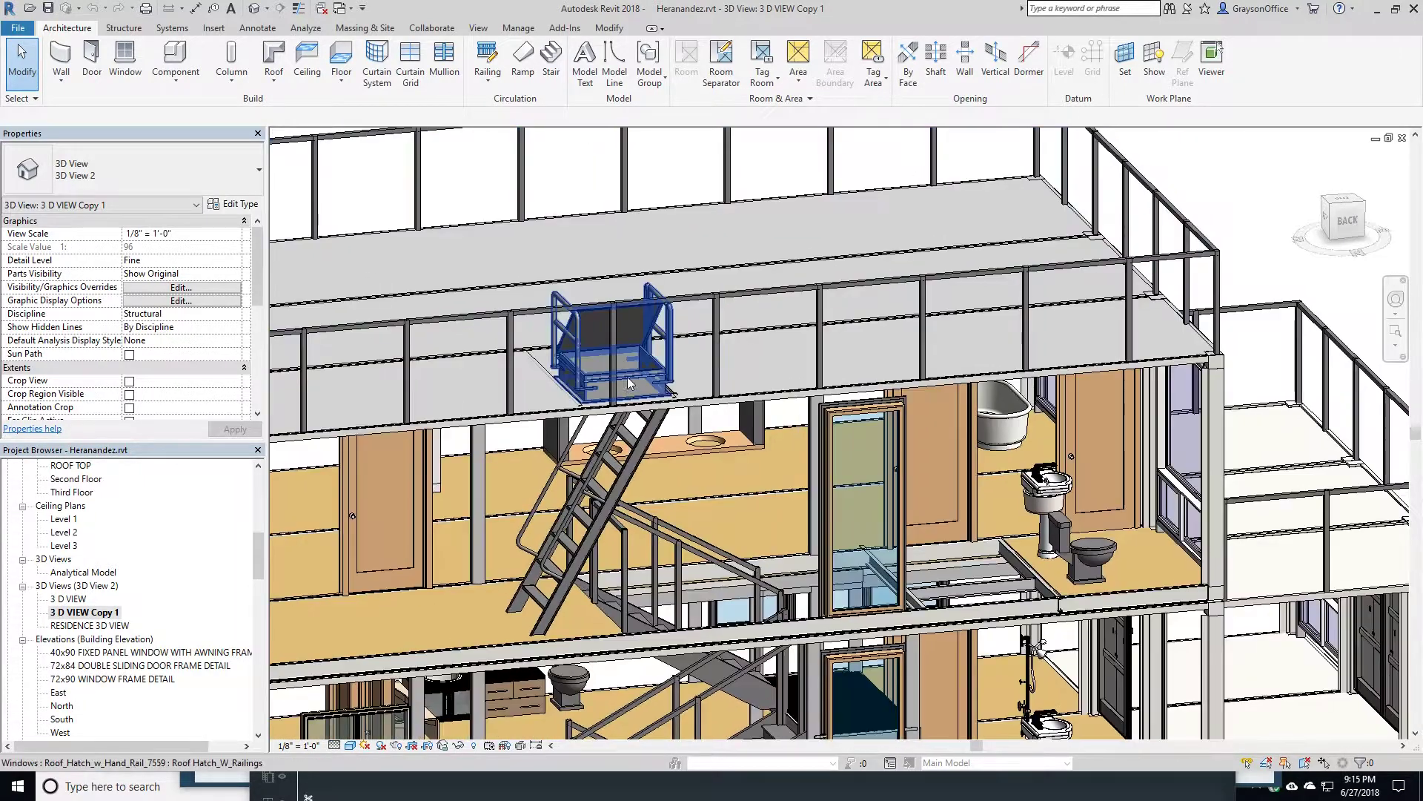
scroll(618, 294, "down", 5)
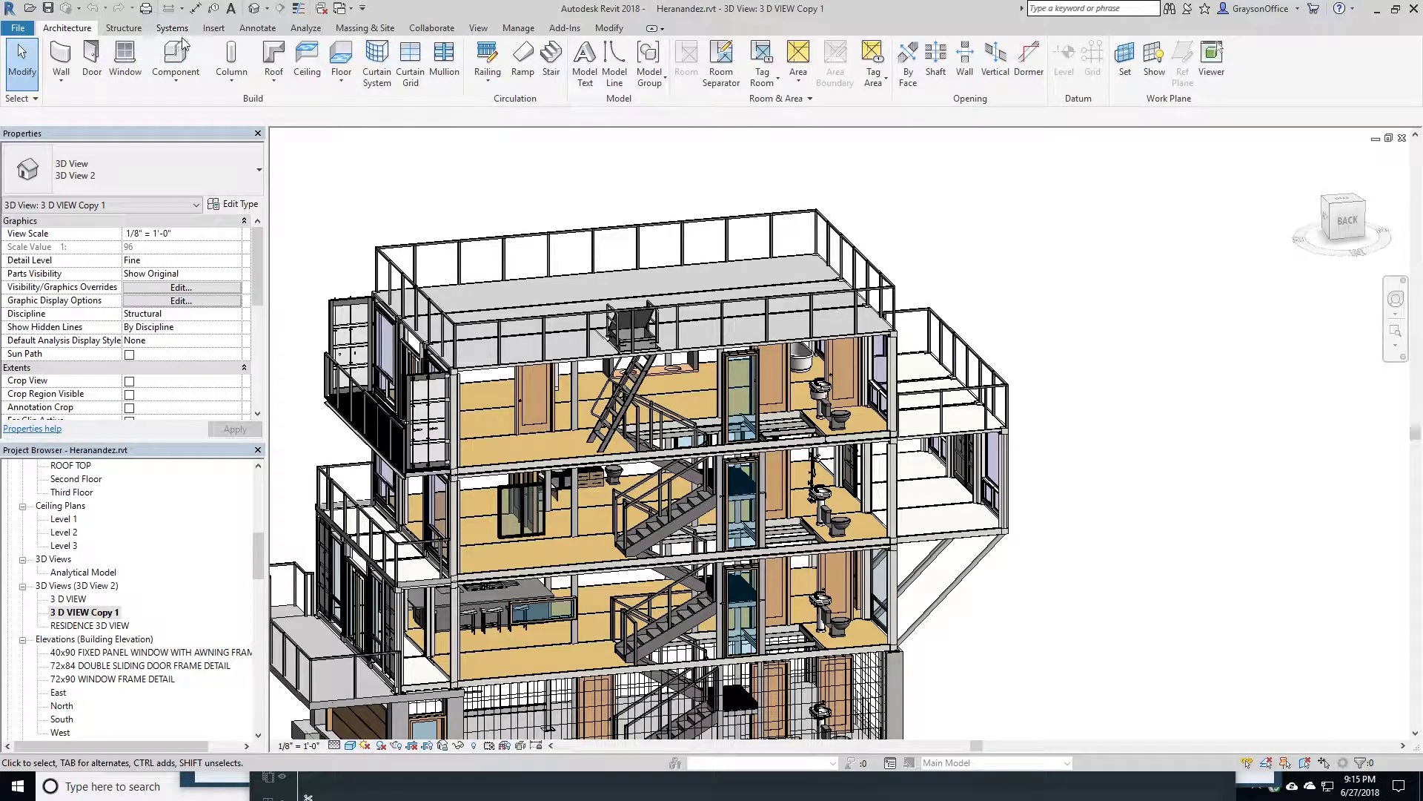
Make the Roofs model category visible in the 3D view through the Visibility/Graphic Overrides
left_click(479, 28)
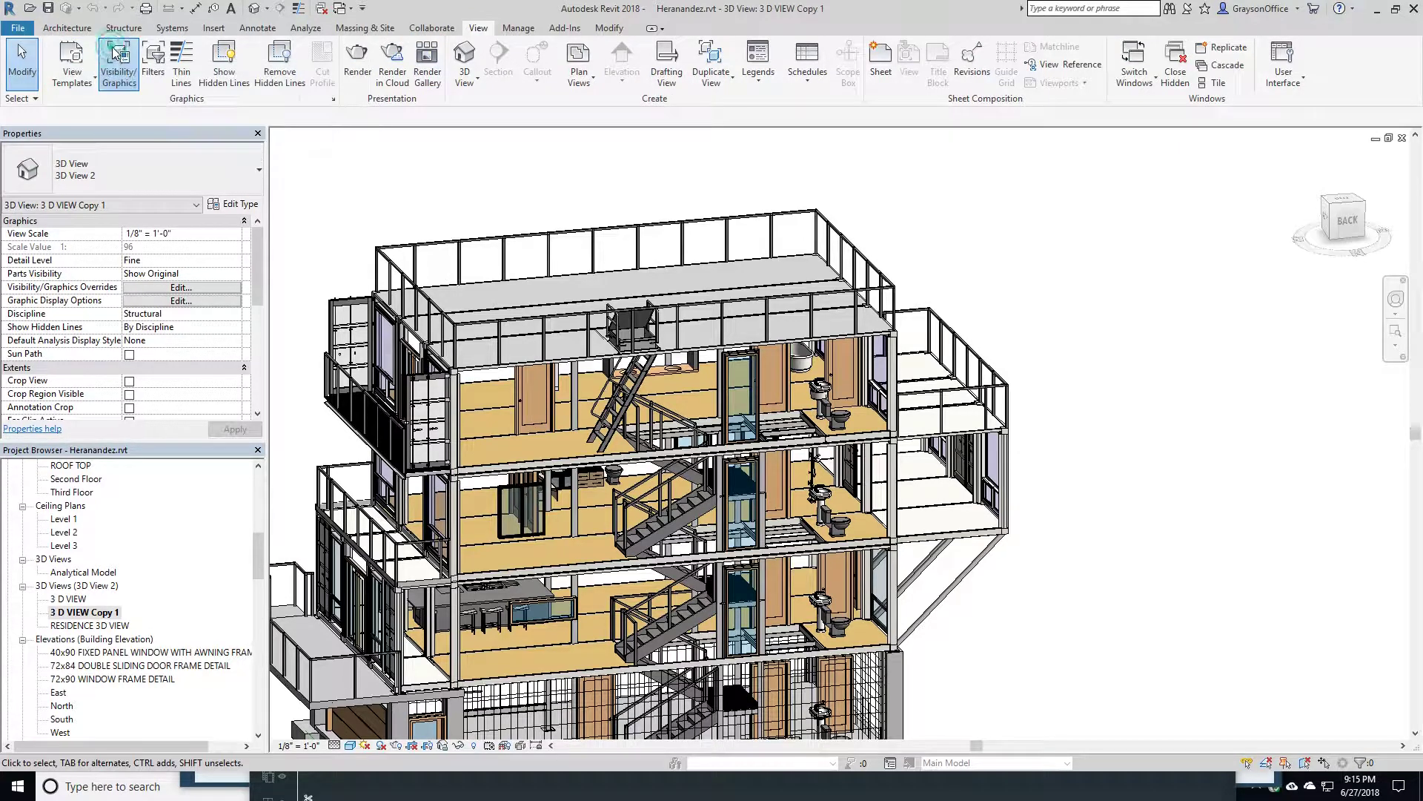
left_click(116, 53)
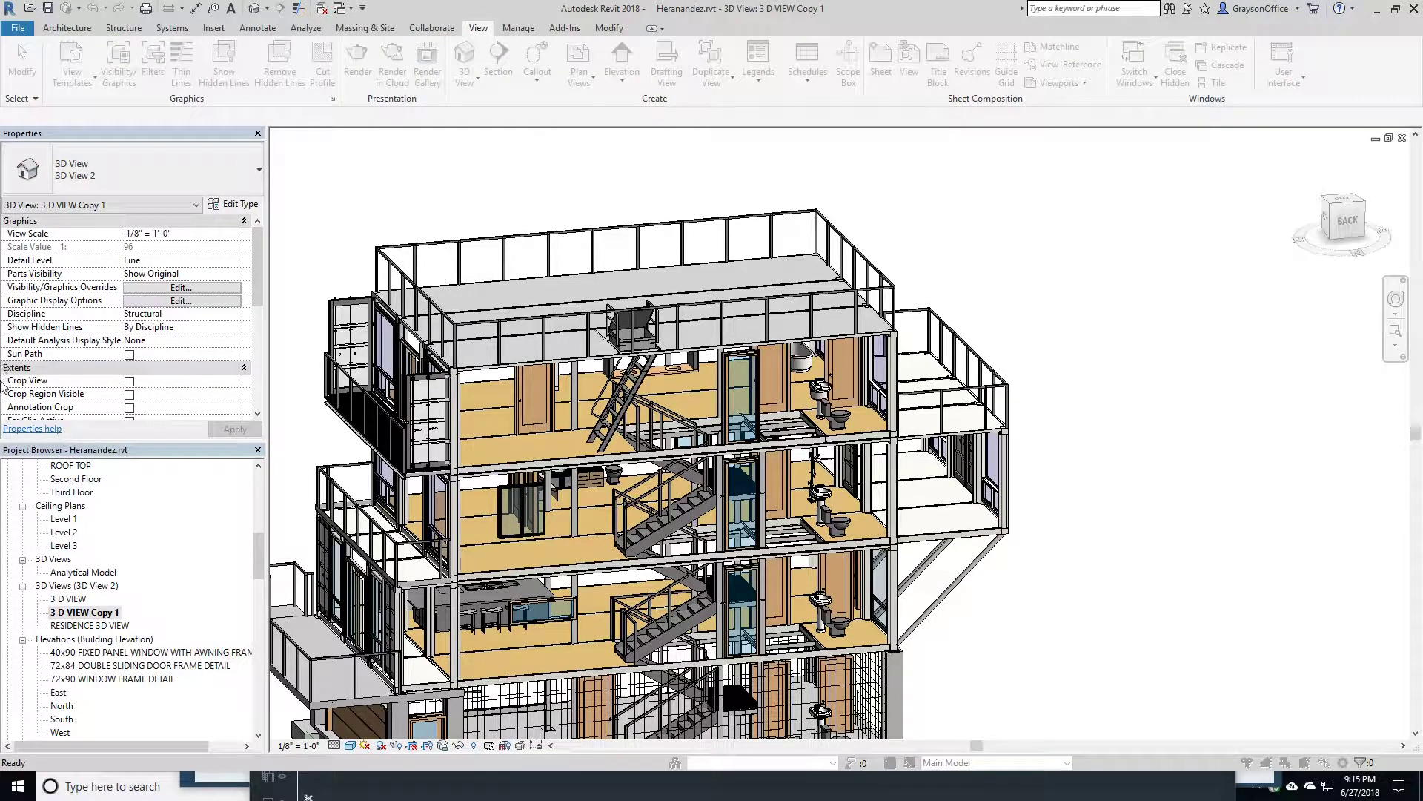
scroll(837, 362, "down", 10)
scroll(838, 362, "down", 2)
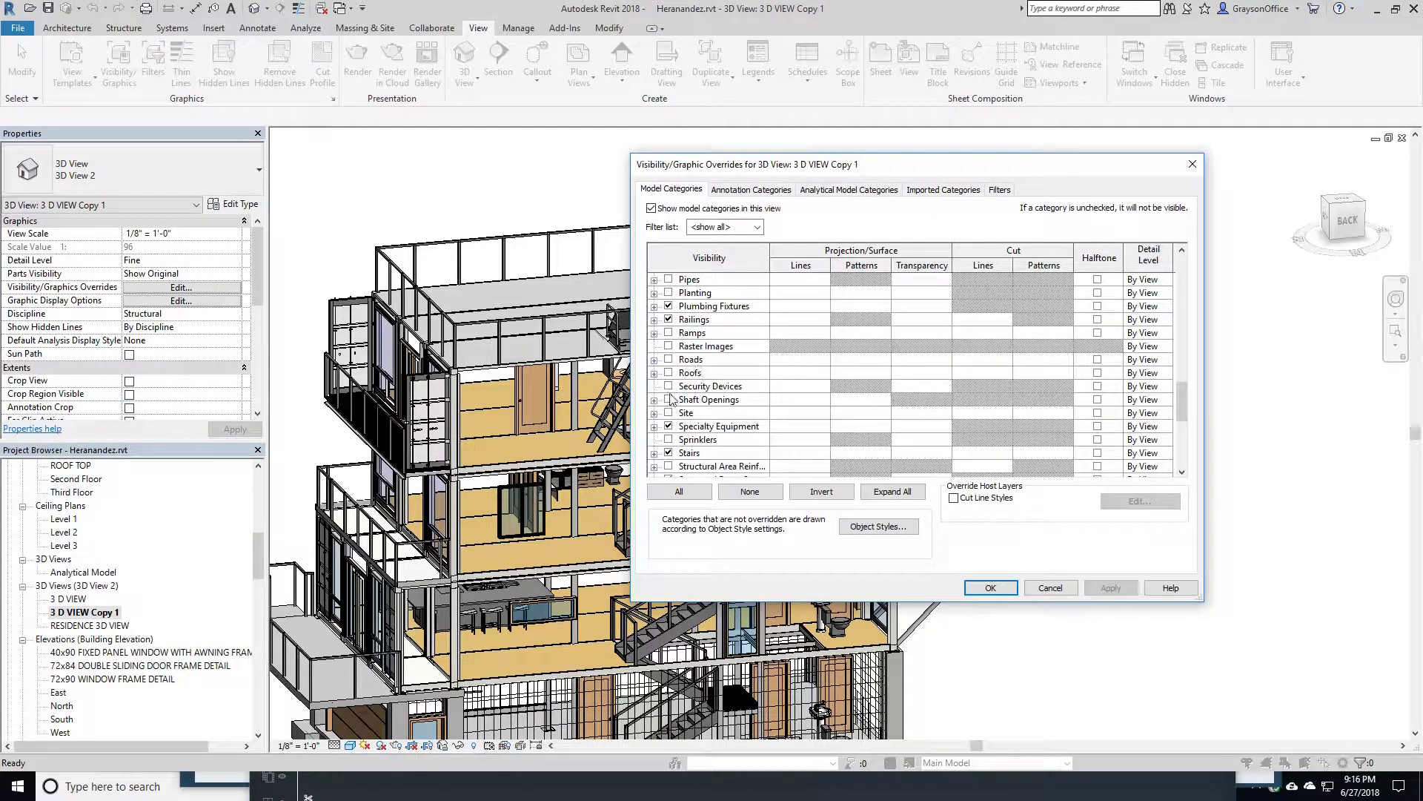
left_click(669, 373)
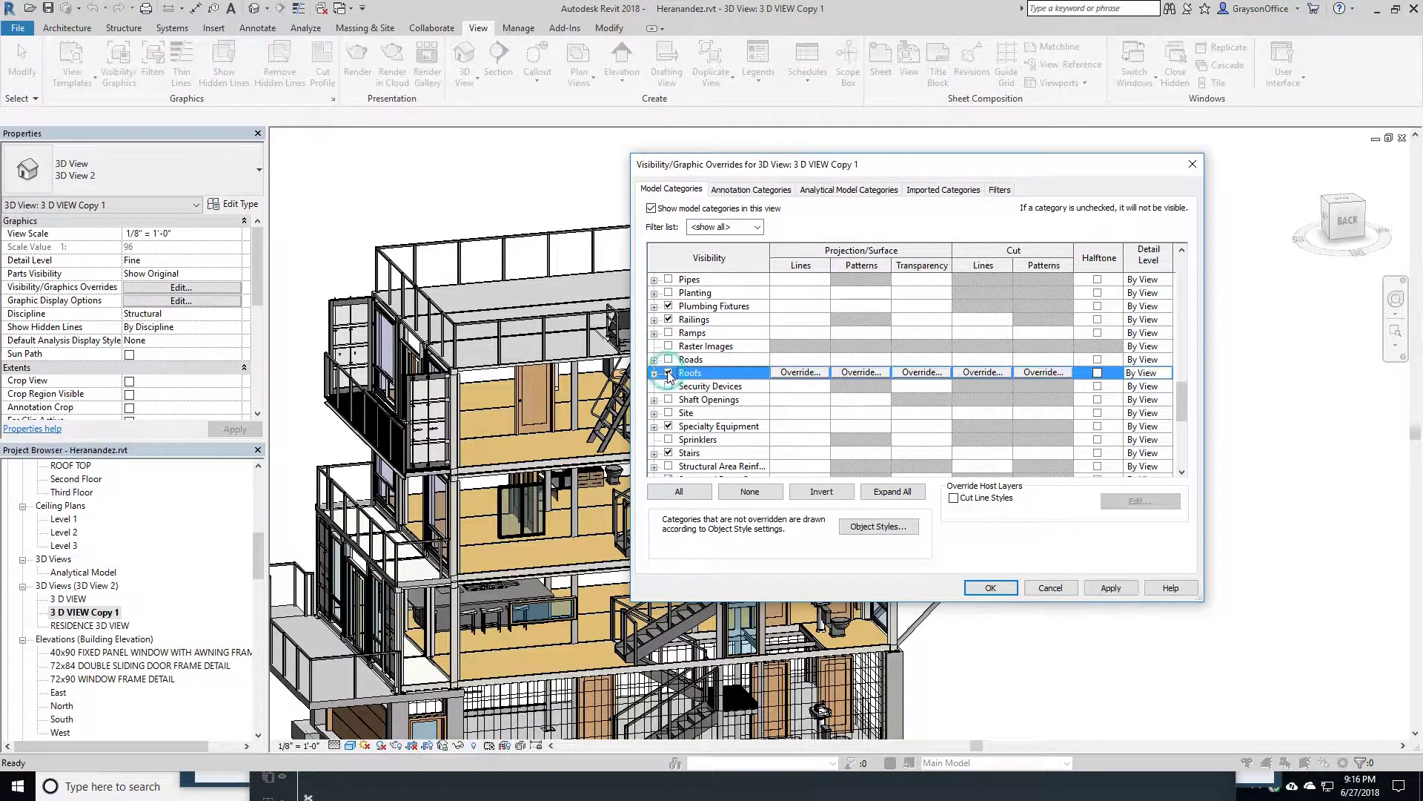
left_click(992, 589)
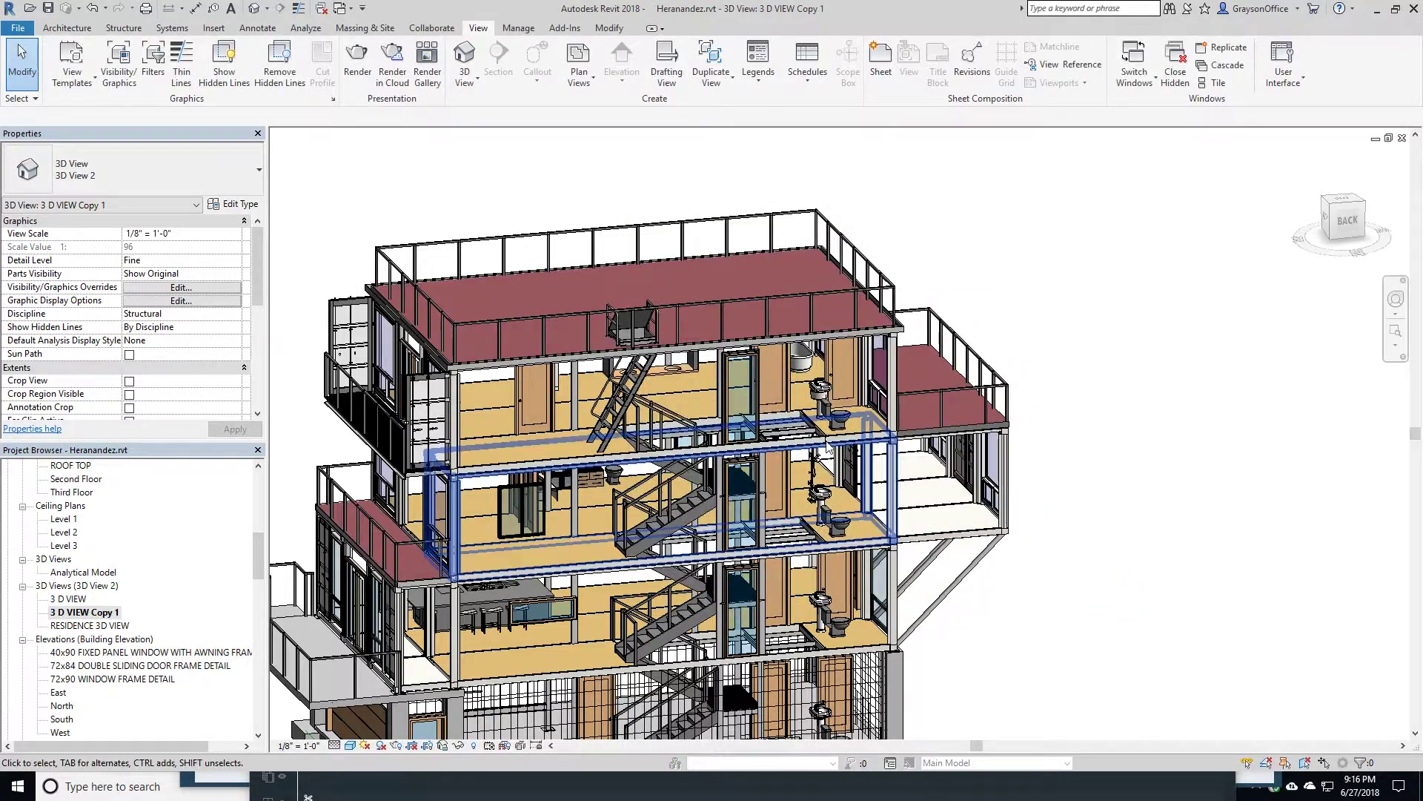
Inspect the main container roof surface, its edge and the roof hatch opening from several angles
scroll(593, 393, "up", 8)
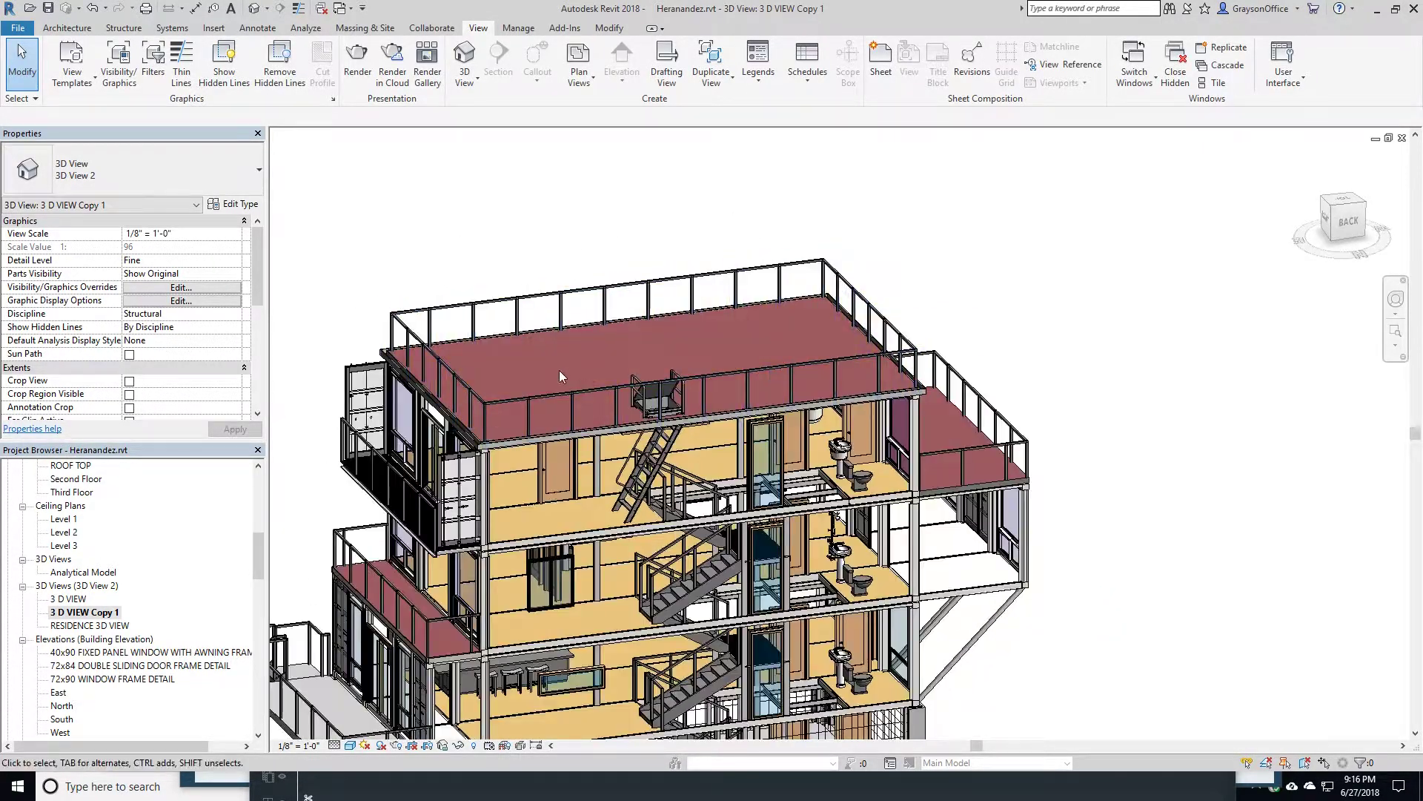
scroll(496, 523, "up", 5)
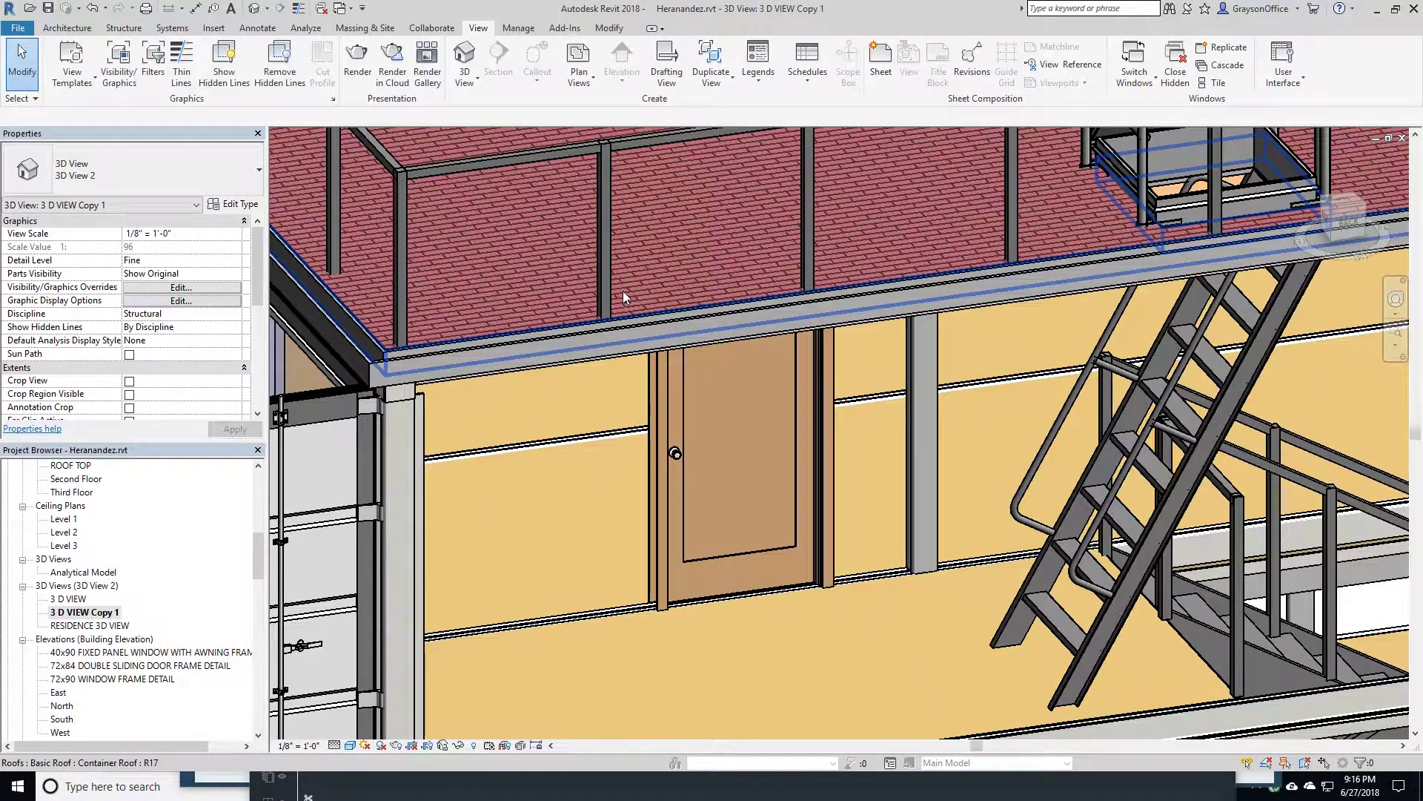
middle_click_drag(625, 295, 440, 324, "shift")
scroll(817, 341, "down", 3)
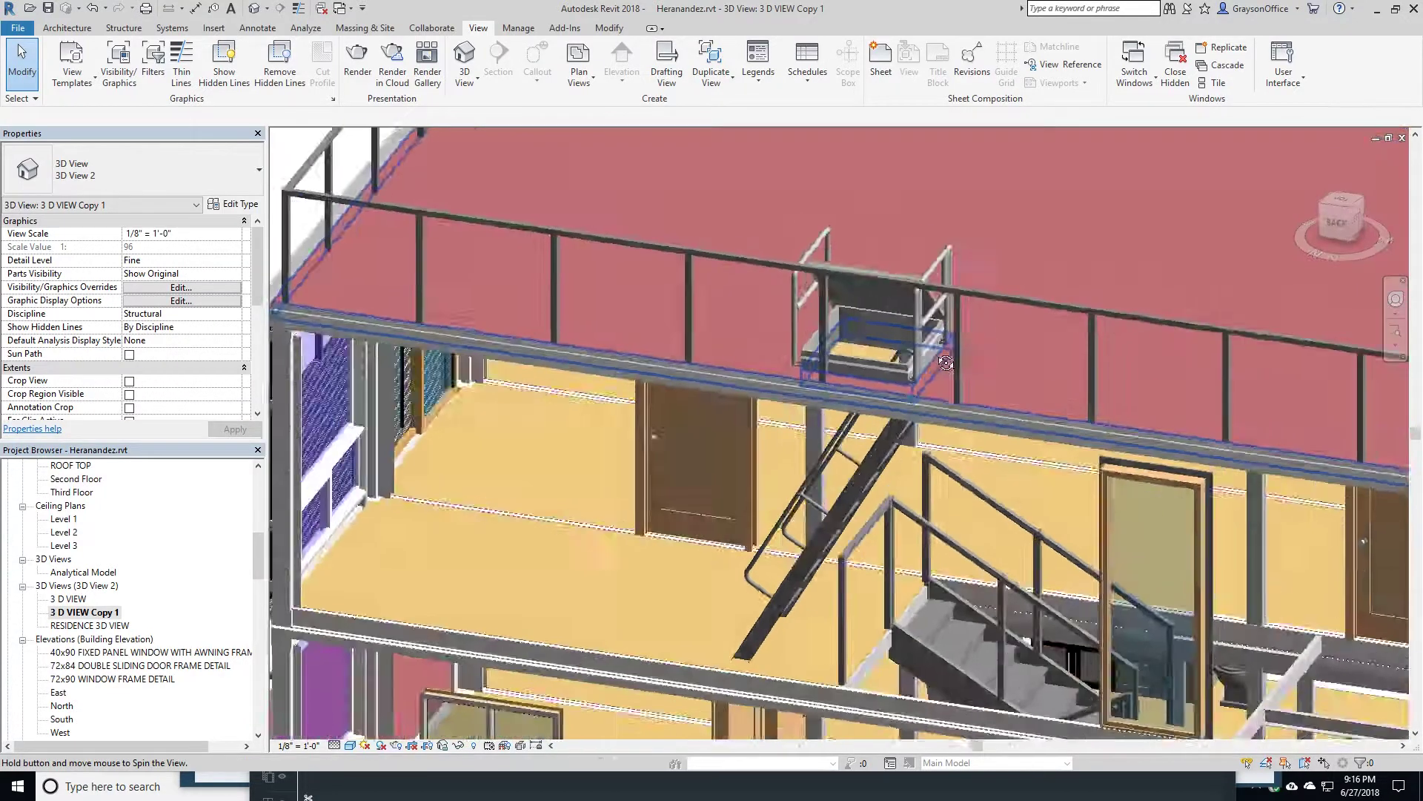
middle_click_drag(817, 341, 869, 344, "shift")
scroll(843, 338, "up", 3)
scroll(727, 239, "down", 5)
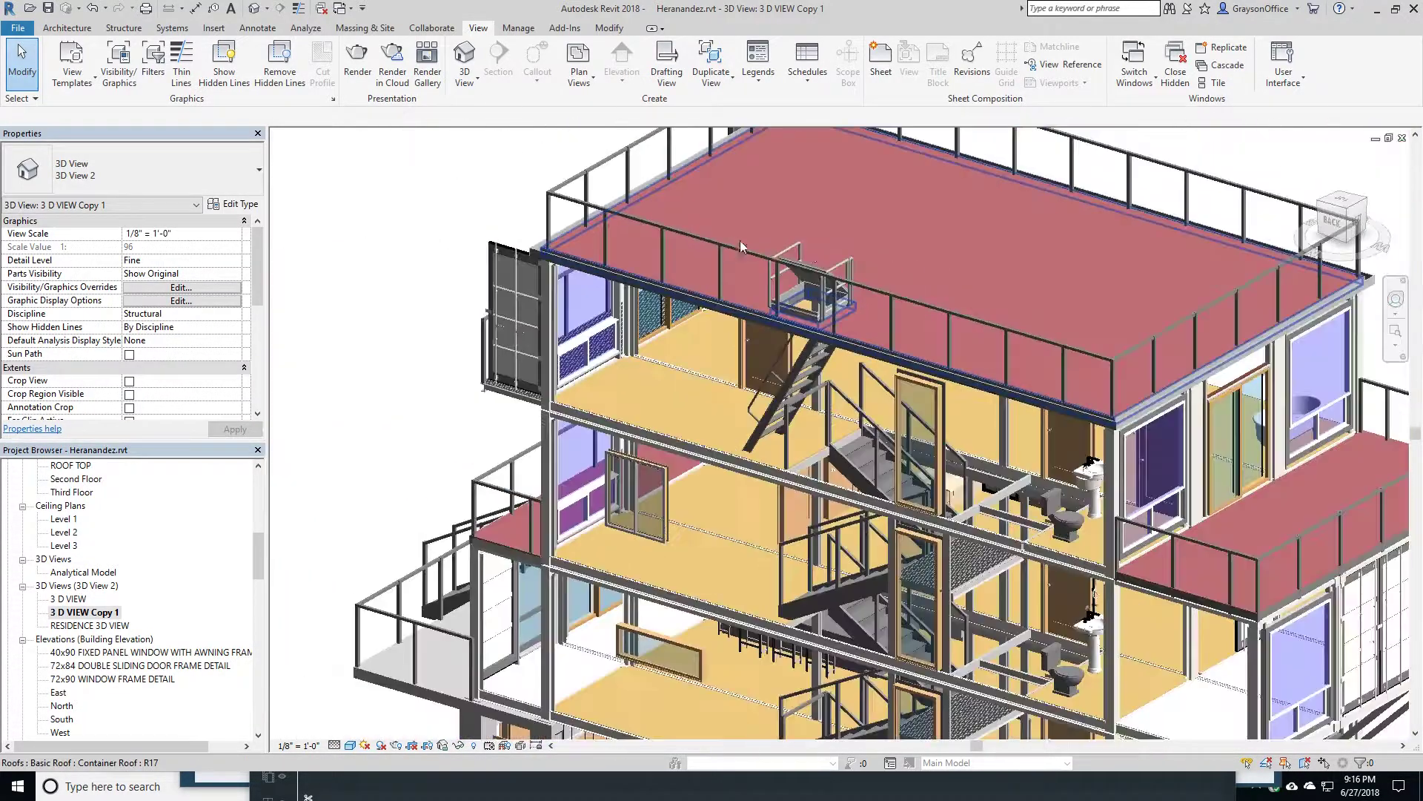
middle_click_drag(1016, 263, 822, 230)
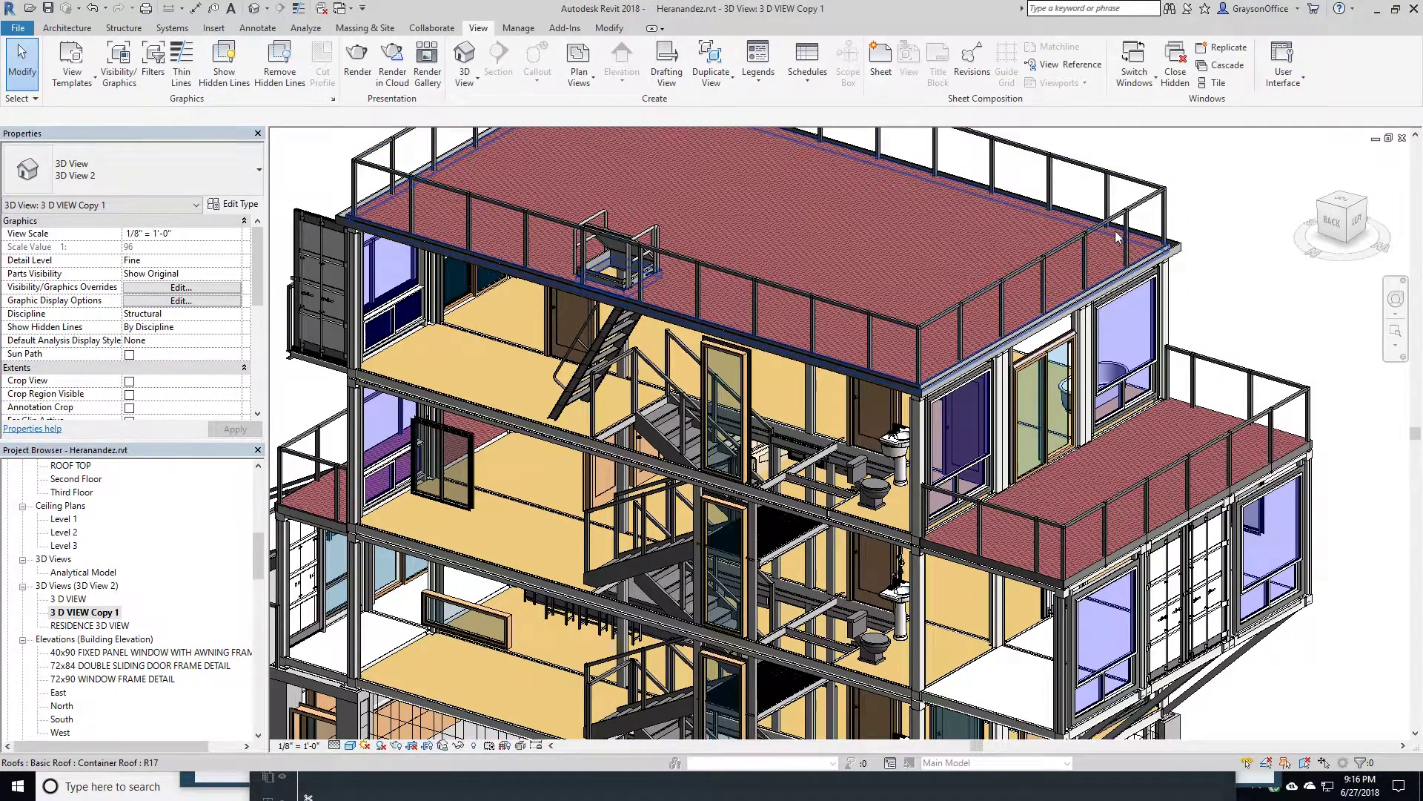
Examine the main roof's railed corner and the lower roof terrace over the cantilevered container
scroll(971, 238, "up", 3)
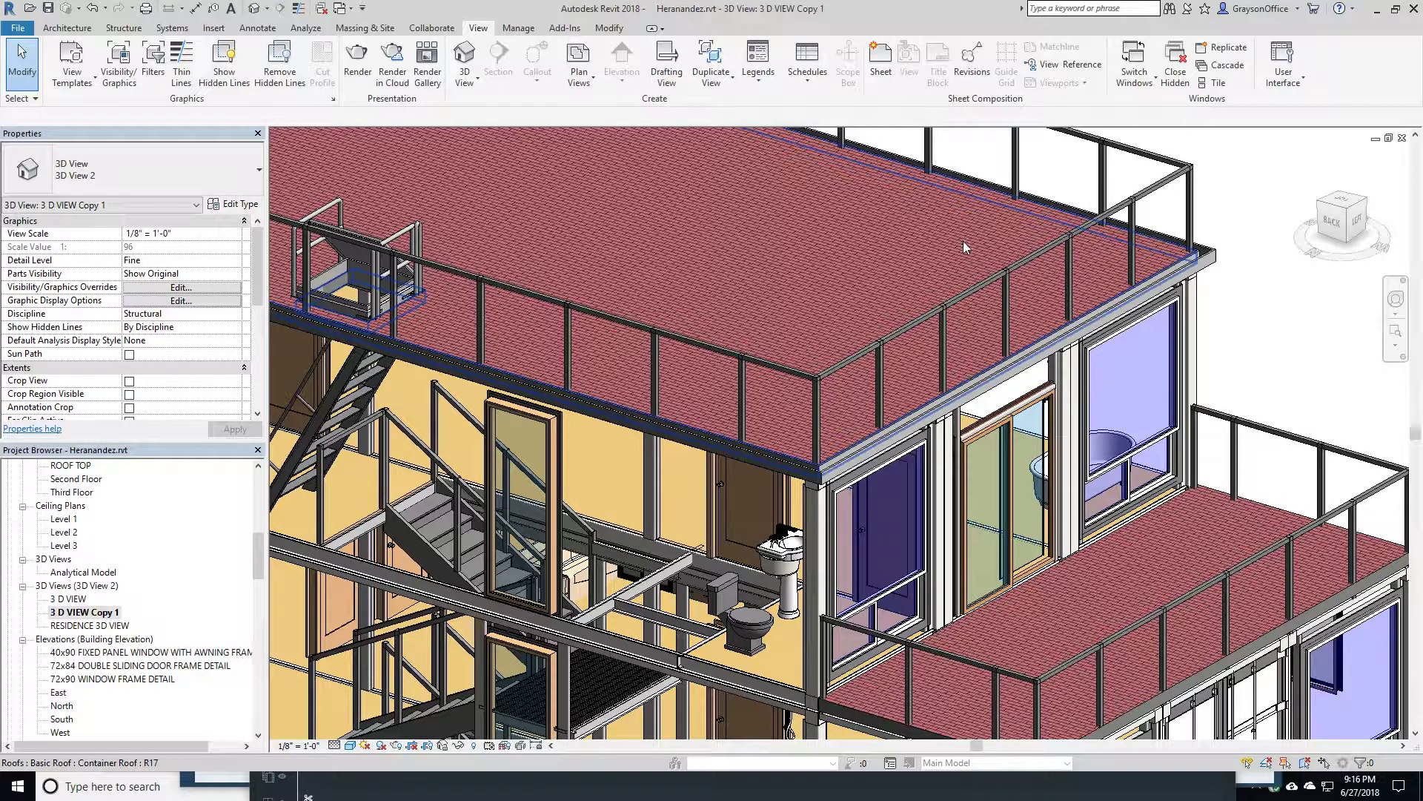
scroll(875, 353, "up", 5)
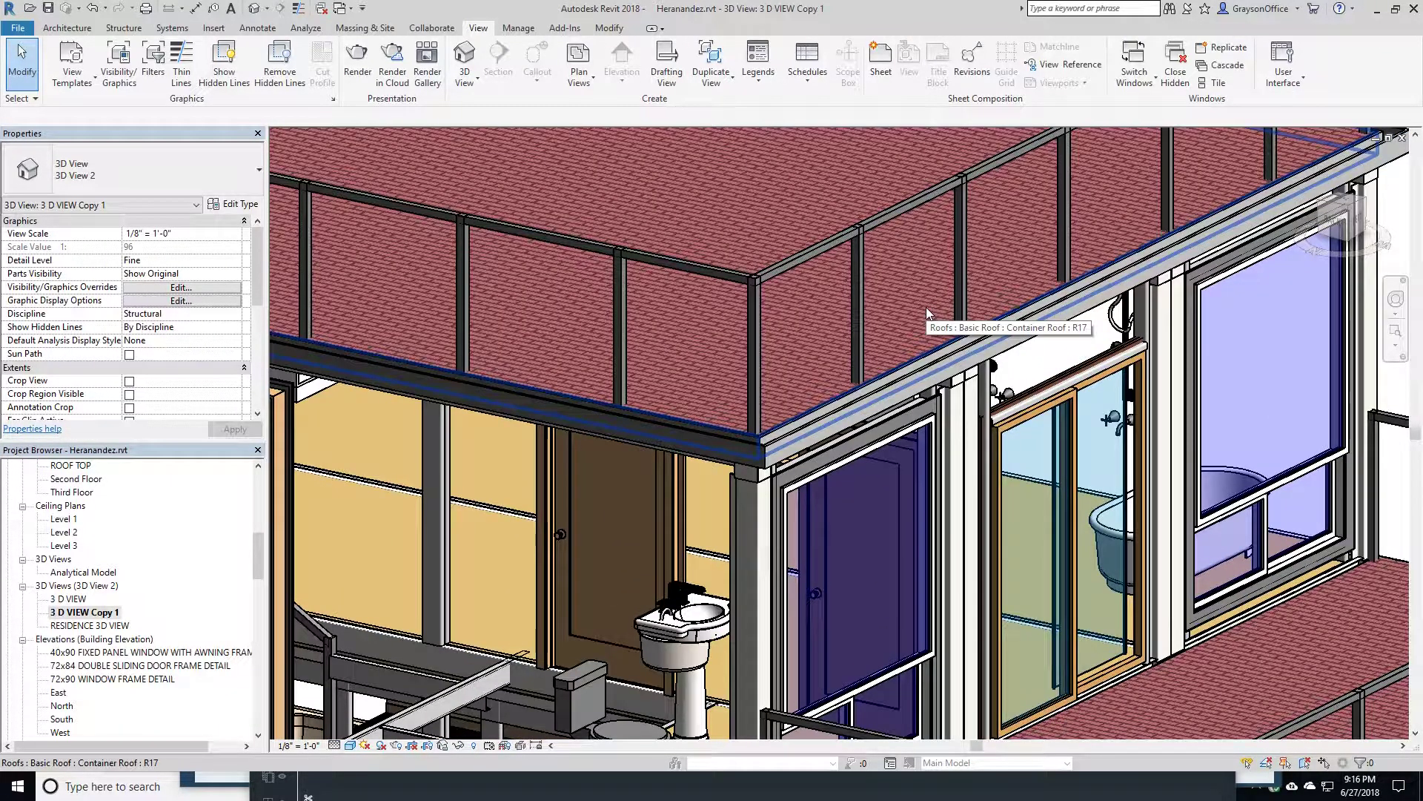
scroll(926, 307, "down", 3)
scroll(605, 261, "up", 2)
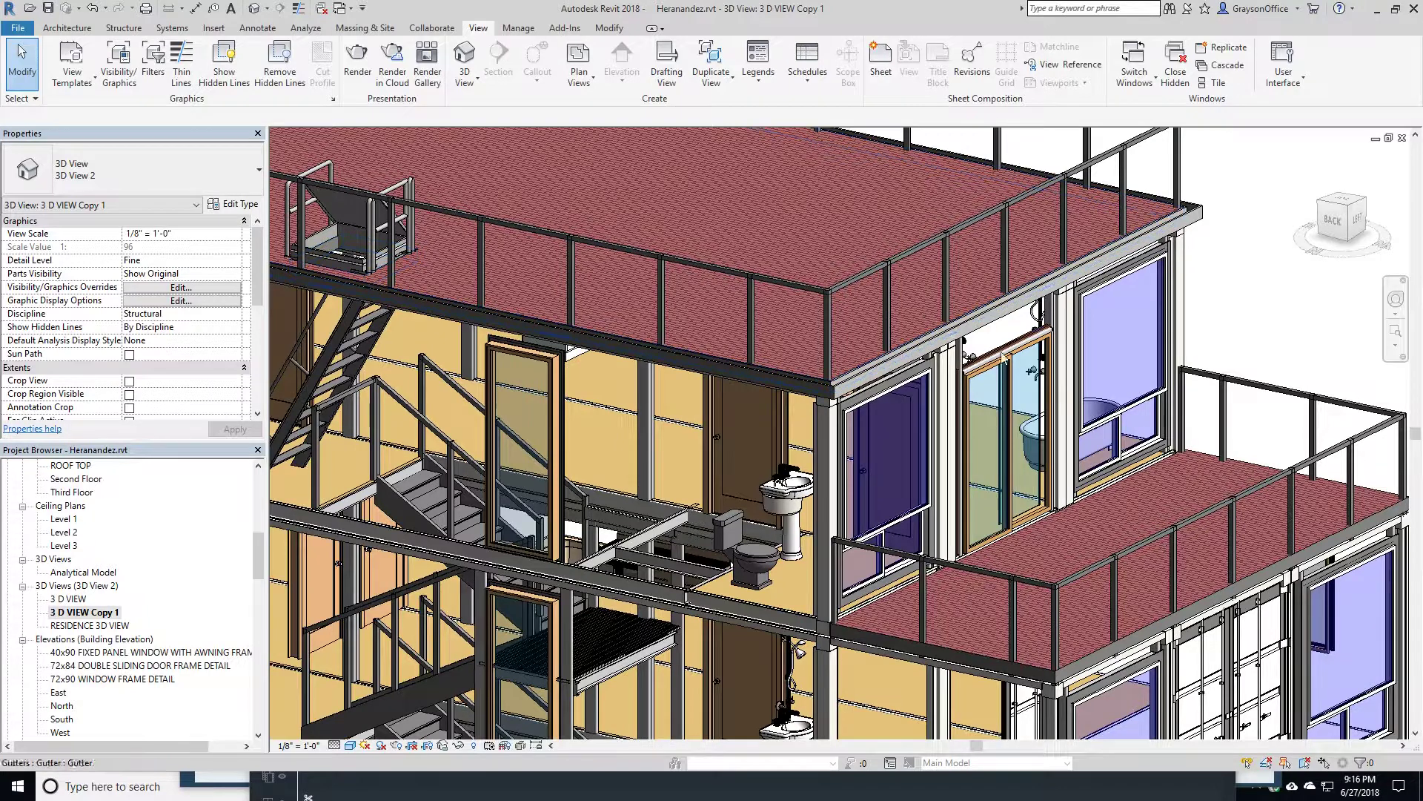
middle_click_drag(1059, 571, 1029, 311)
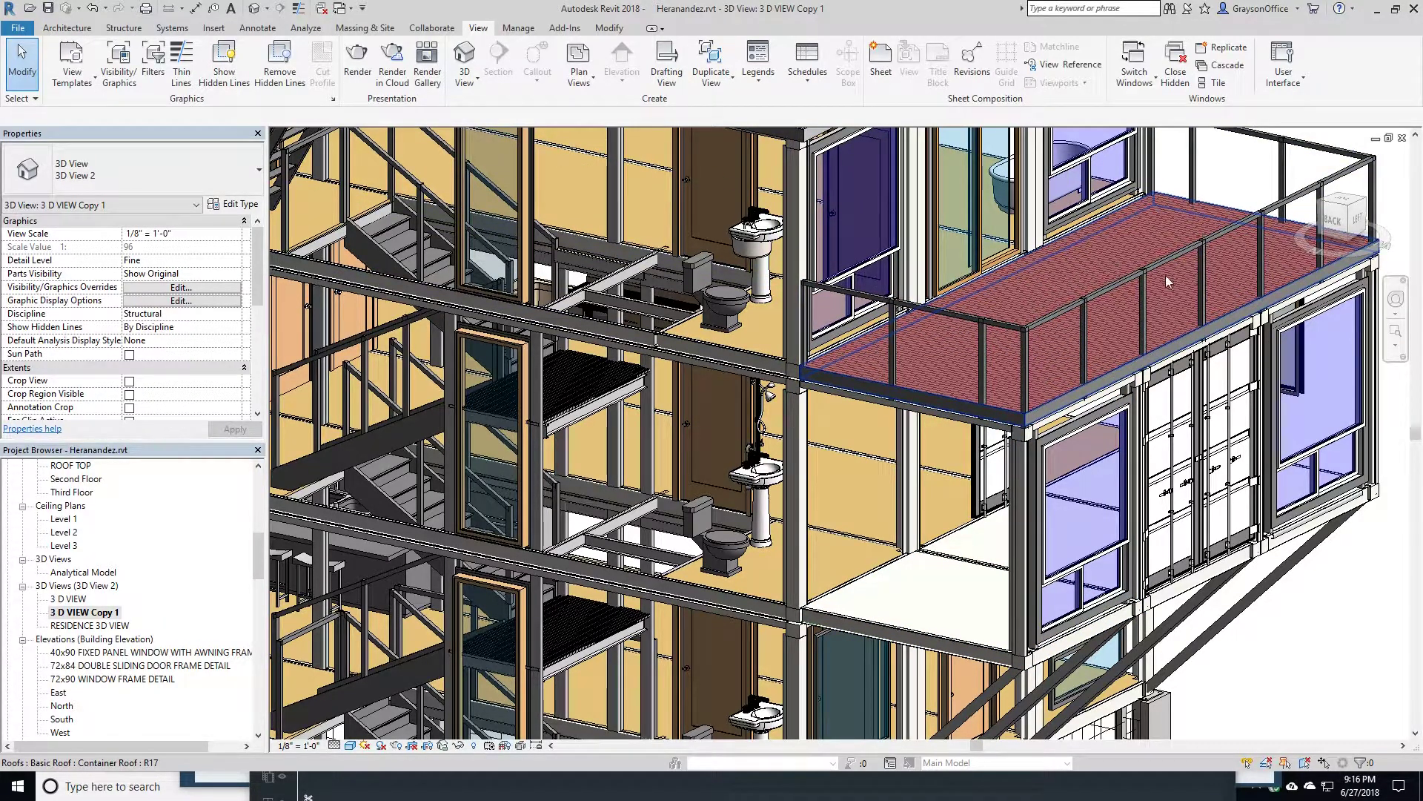
scroll(1161, 270, "down", 3)
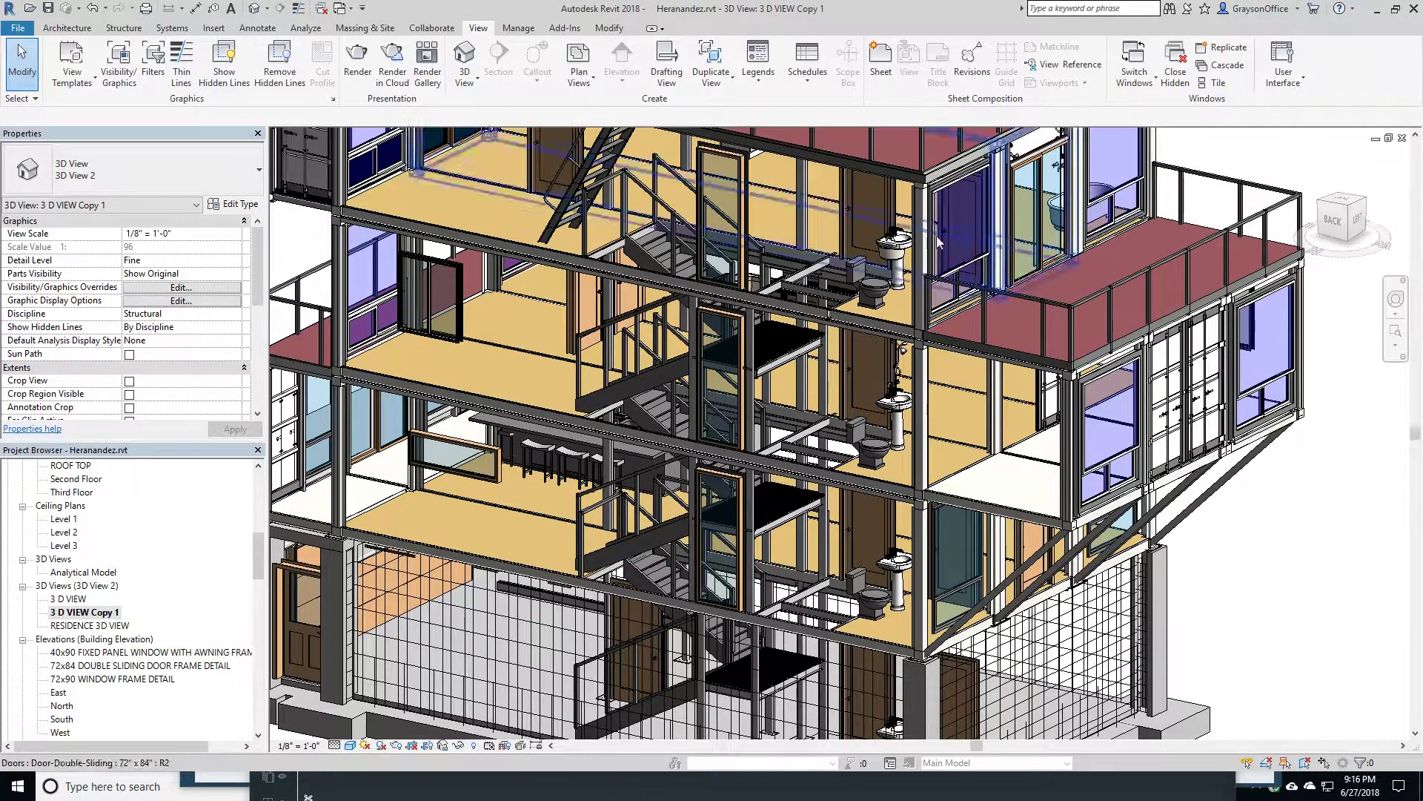
Review the roof hatch and the whole house from above, and inspect the grated balcony on the top storey
middle_click_drag(852, 206, 895, 225, "shift")
scroll(895, 225, "up", 5)
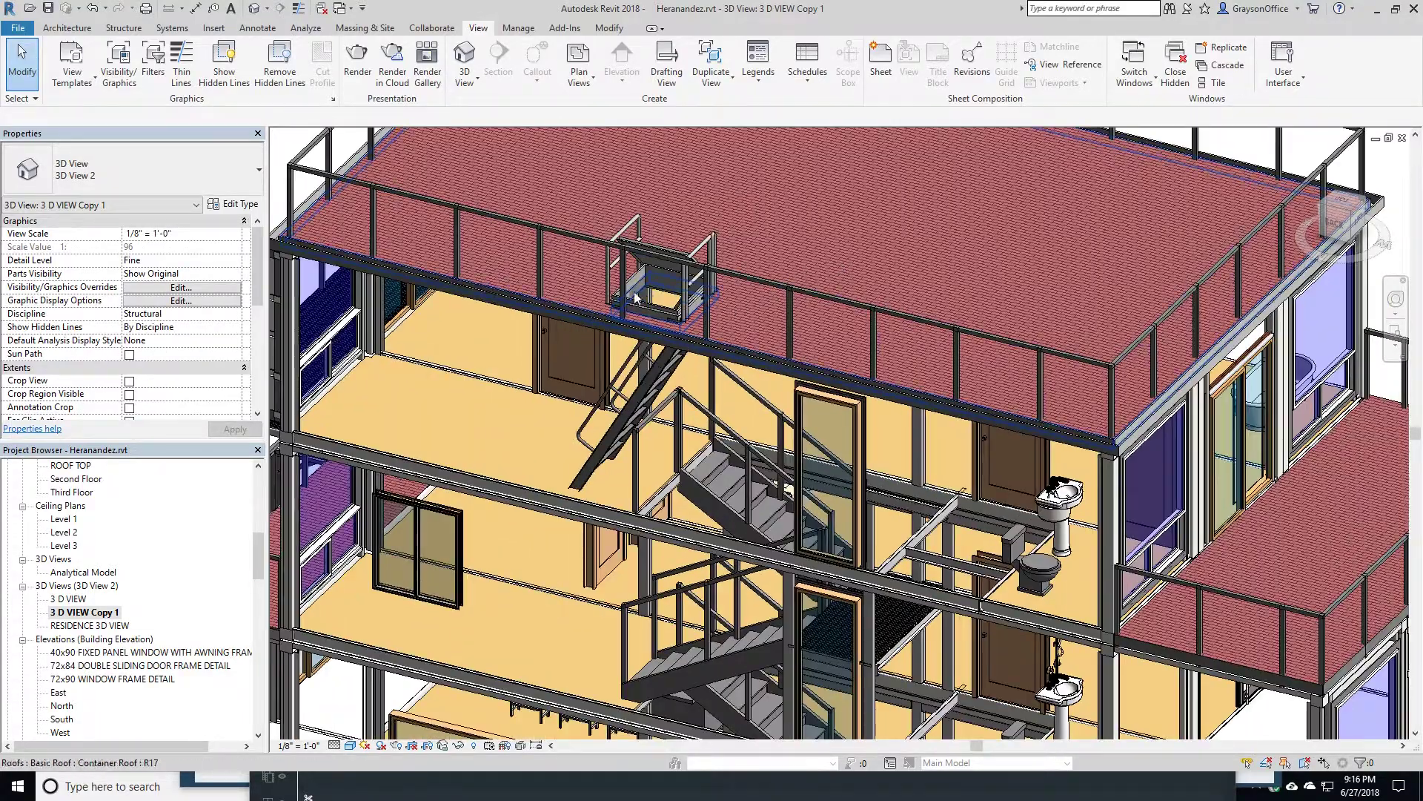
middle_click_drag(878, 183, 868, 286, "shift")
scroll(868, 263, "down", 6)
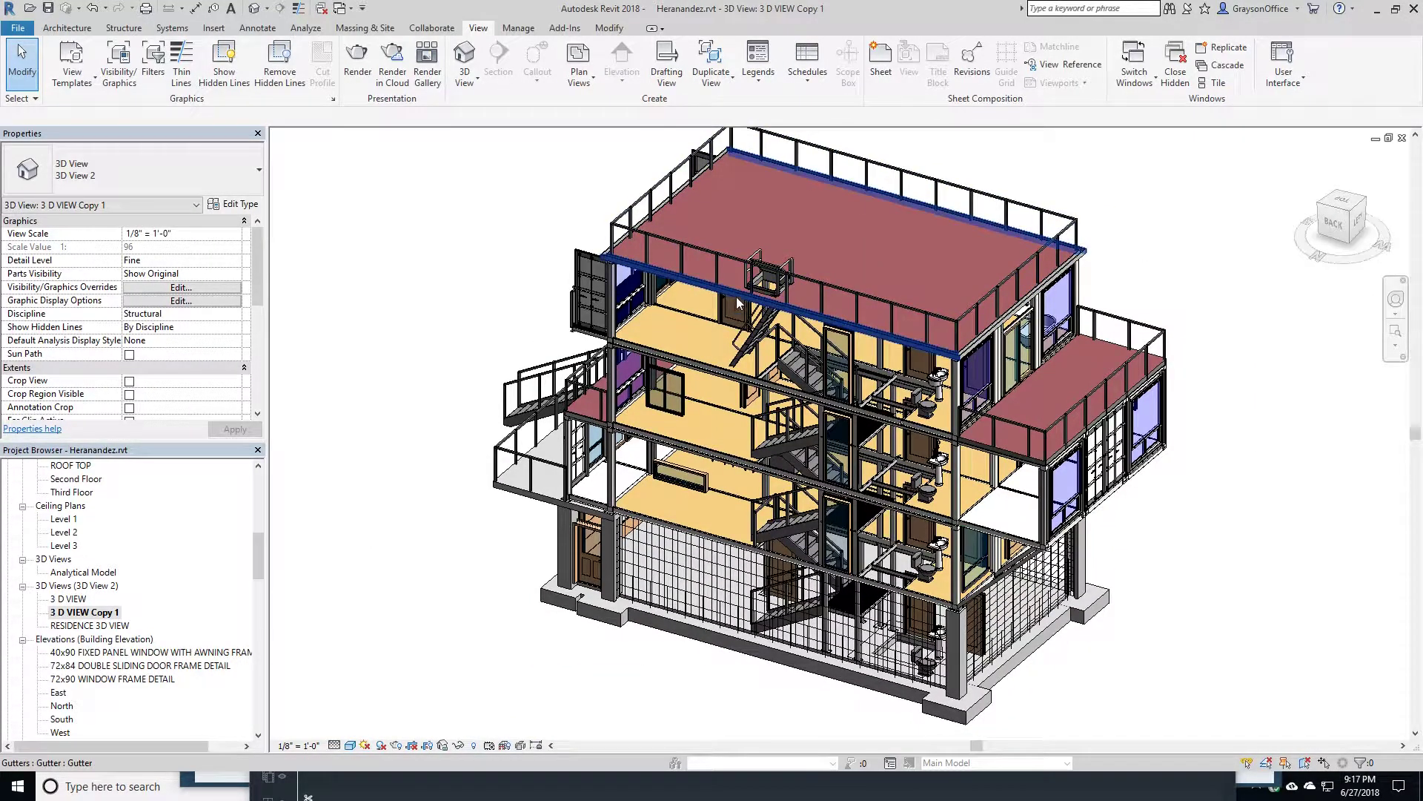
middle_click_drag(731, 213, 445, 334, "shift")
scroll(430, 341, "up", 5)
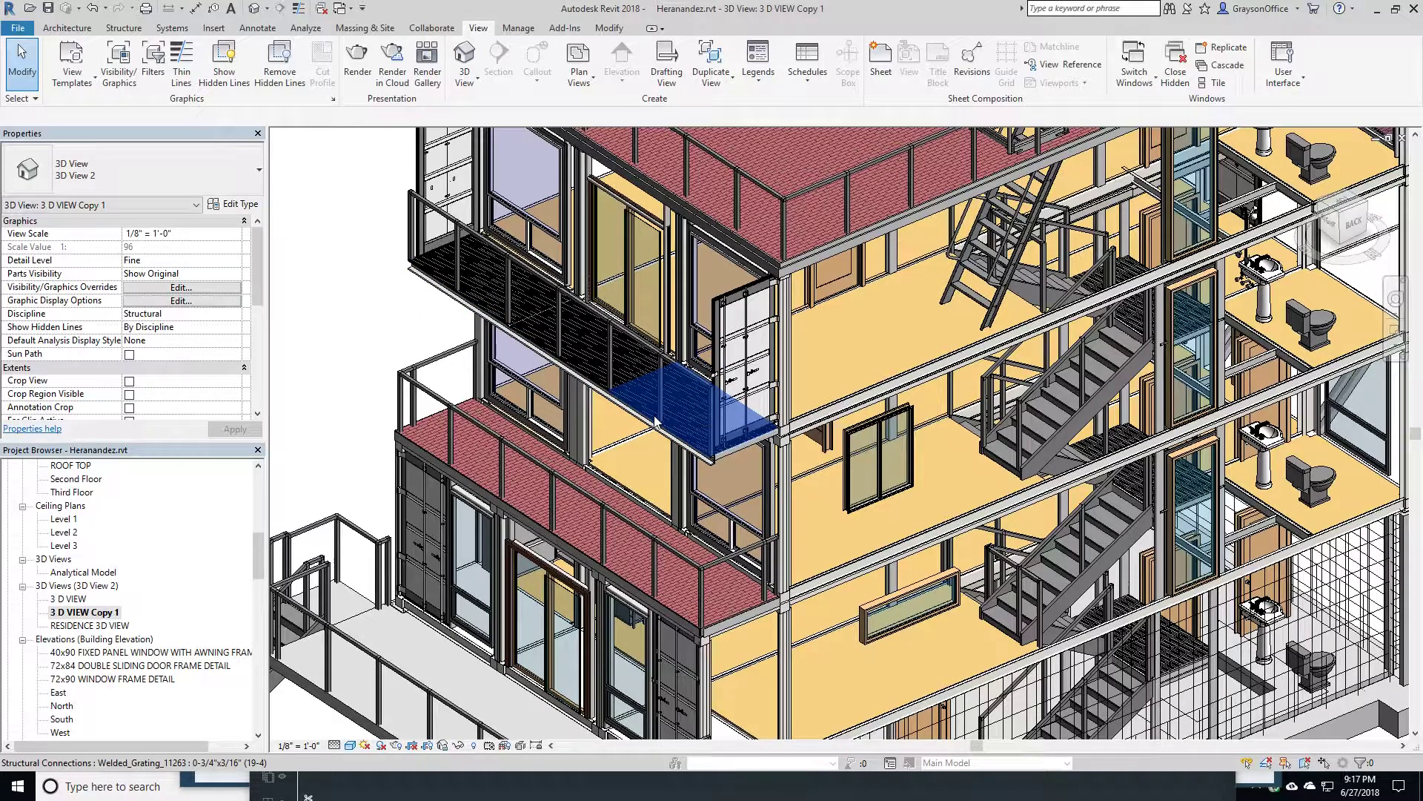
Inspect the underside of the top-storey grated balcony, its supporting members and its railing from the outside
middle_click_drag(668, 445, 810, 154, "shift")
scroll(754, 270, "up", 10)
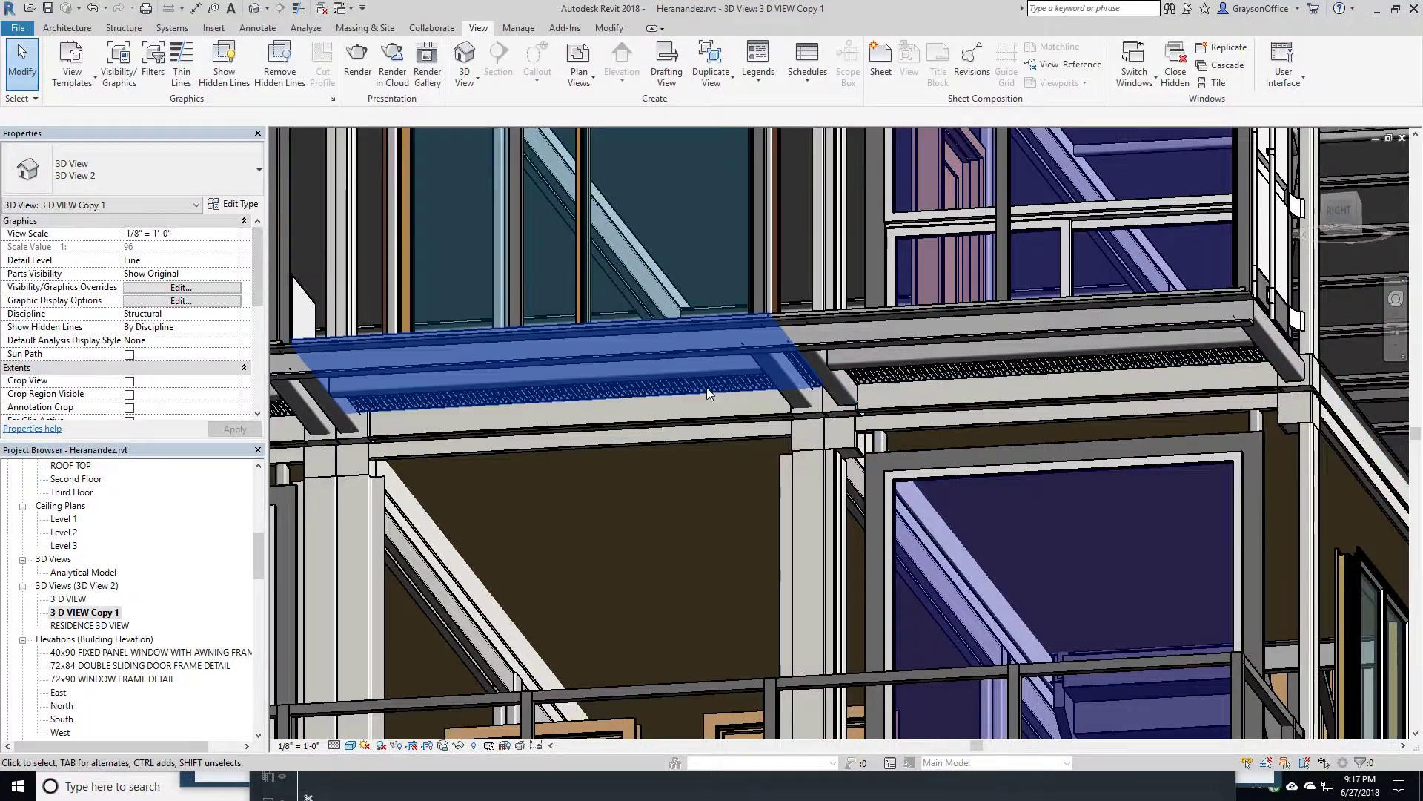
middle_click_drag(725, 389, 992, 367)
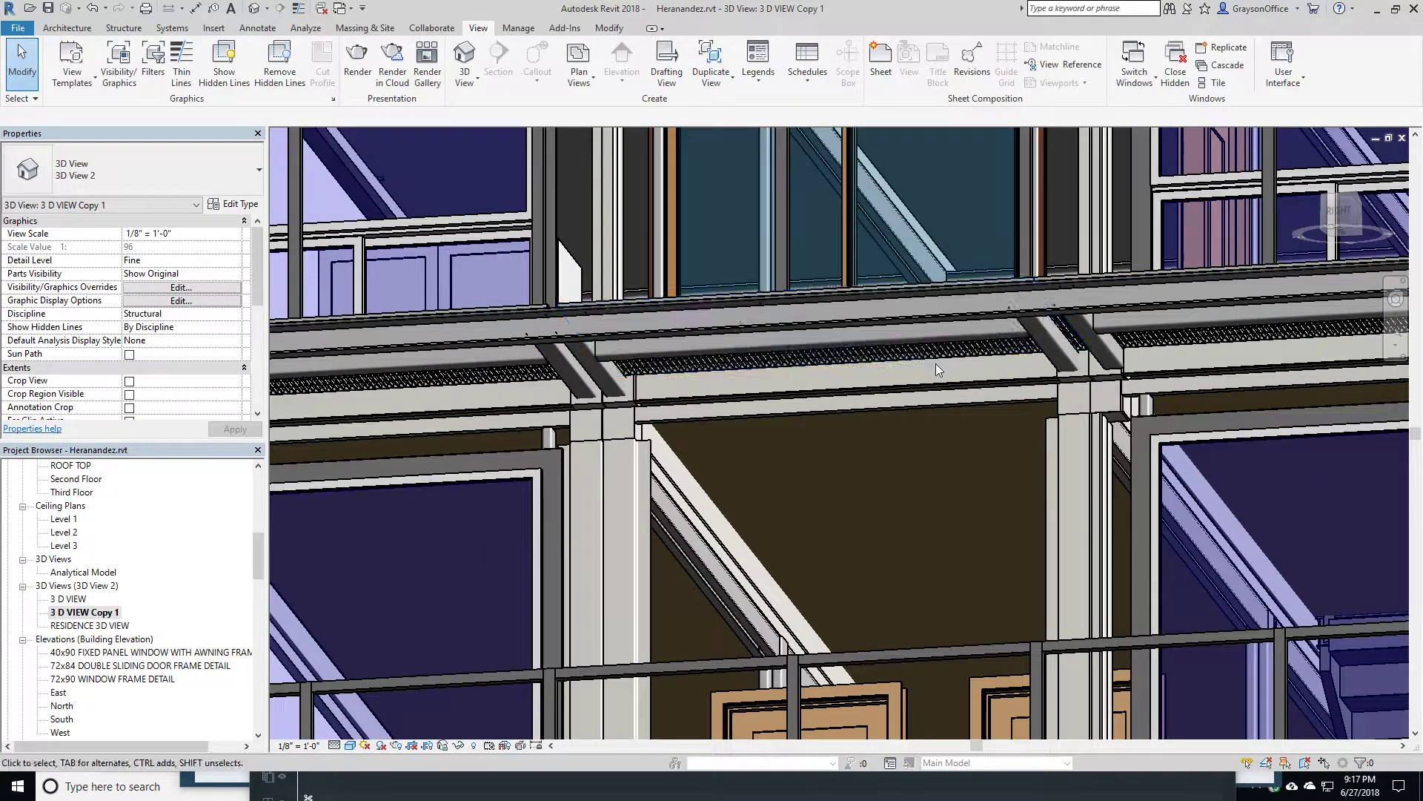
scroll(941, 316, "up", 6)
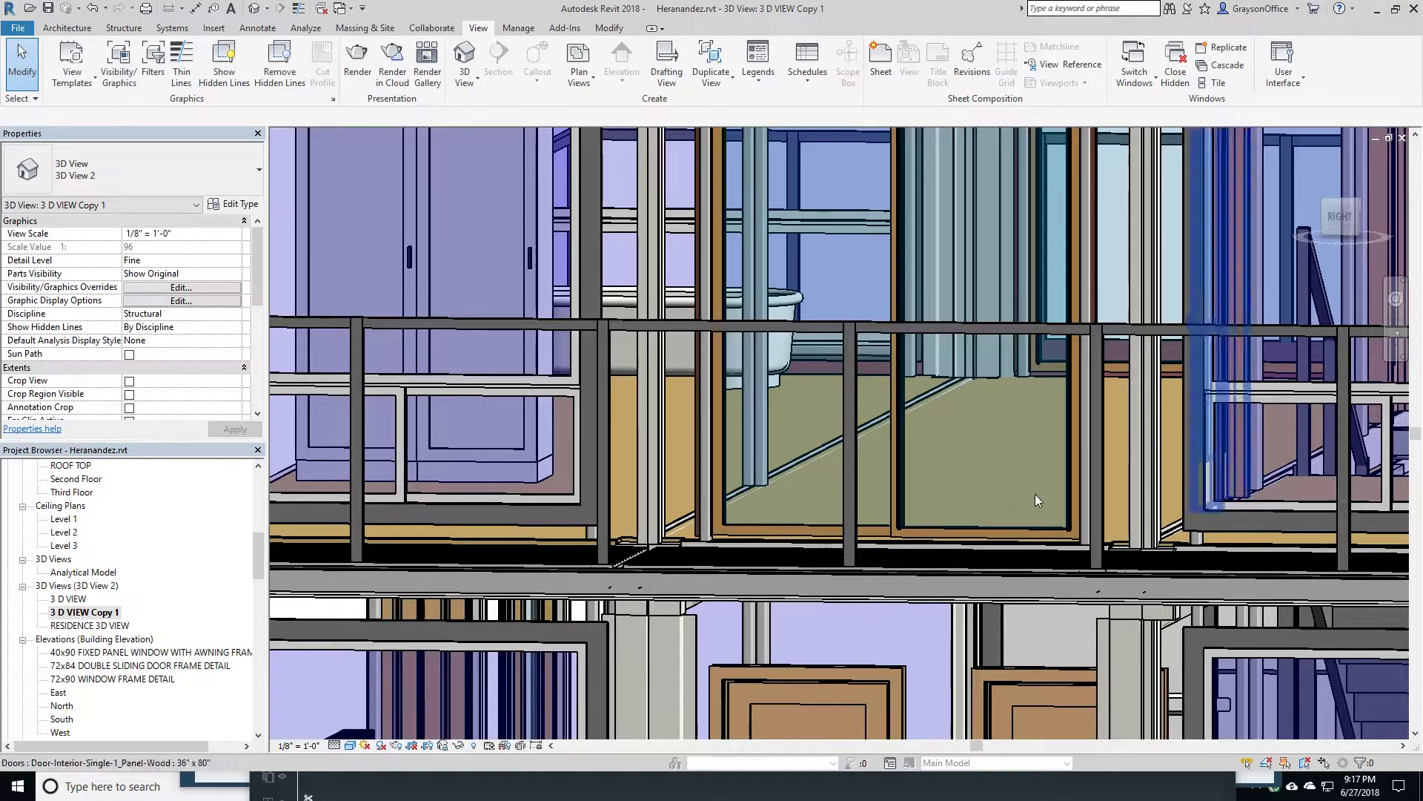
scroll(1044, 493, "down", 8)
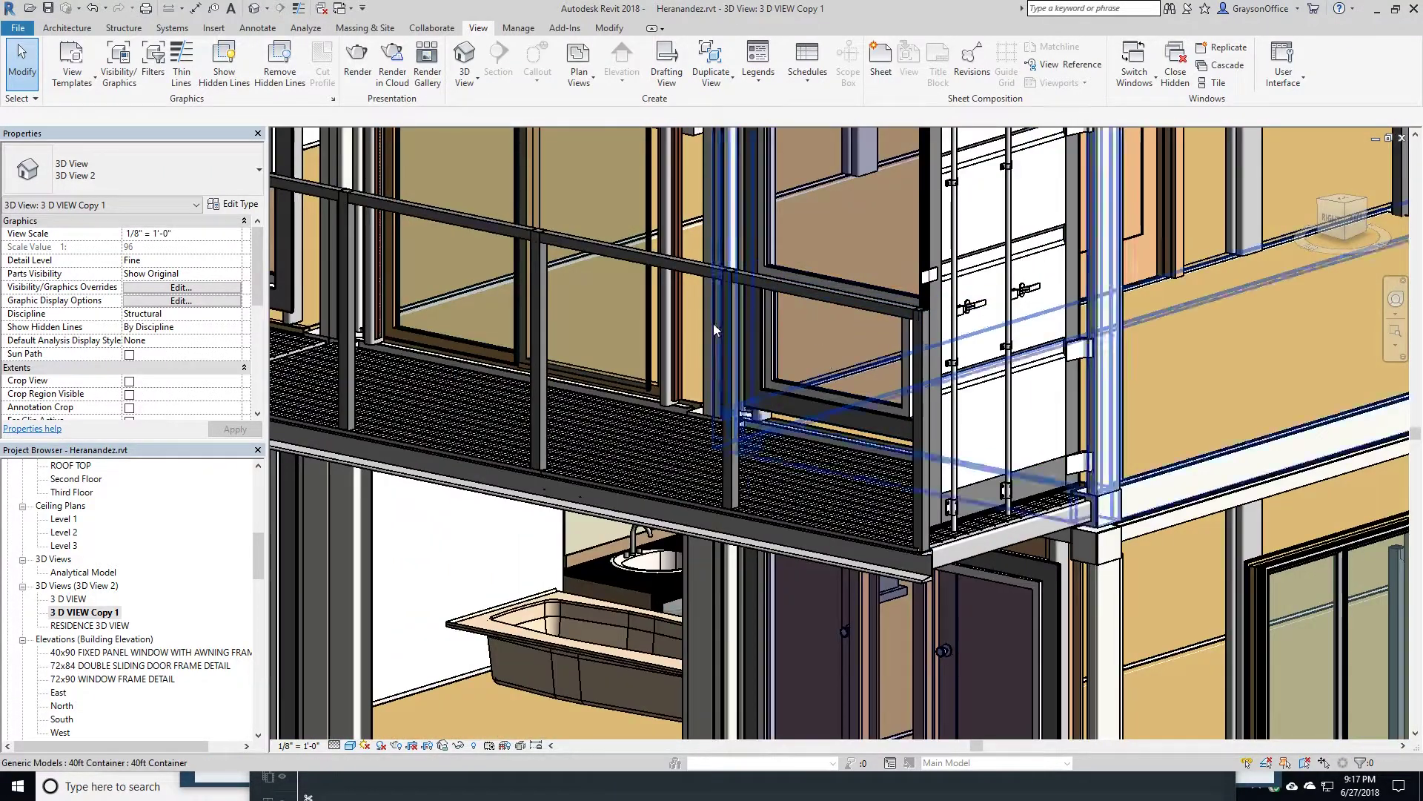
Examine the balcony's MC6X18 edge channel, its grating and the HSS4X4X1/4 outriggers where they meet the container columns
middle_click_drag(911, 416, 1038, 296)
scroll(869, 362, "down", 4)
scroll(869, 362, "up", 4)
scroll(865, 363, "down", 3)
scroll(865, 363, "up", 2)
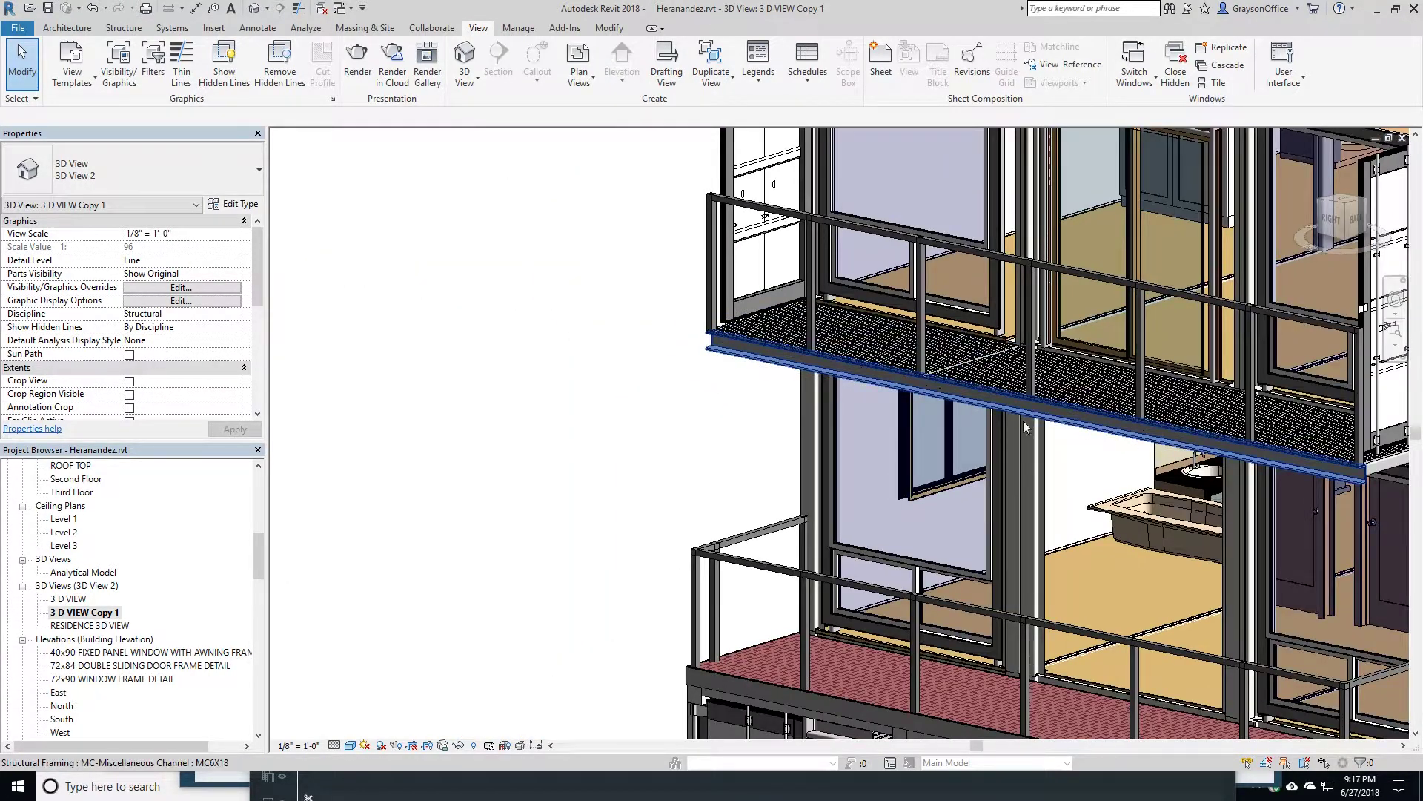
scroll(1073, 437, "up", 5)
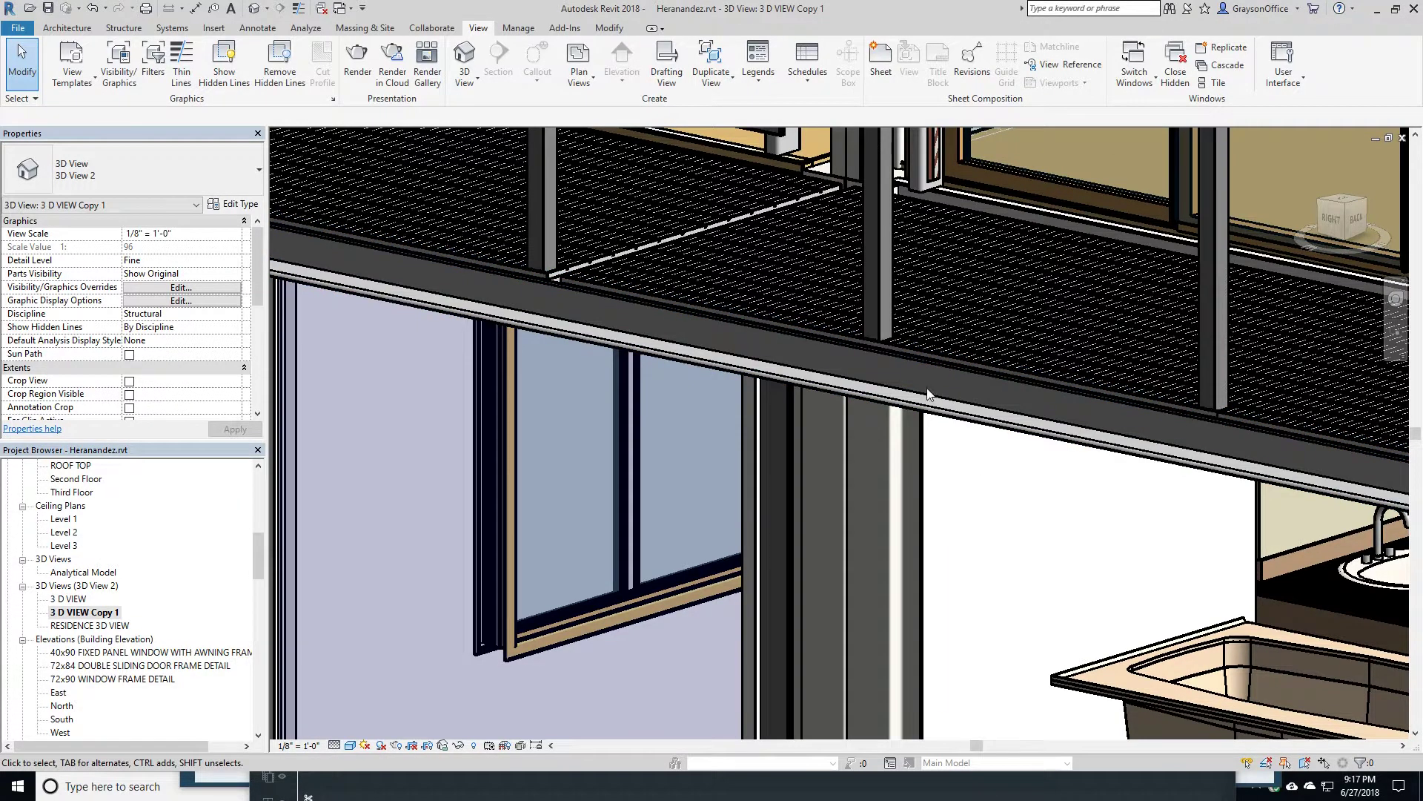
middle_click_drag(898, 504, 759, 203)
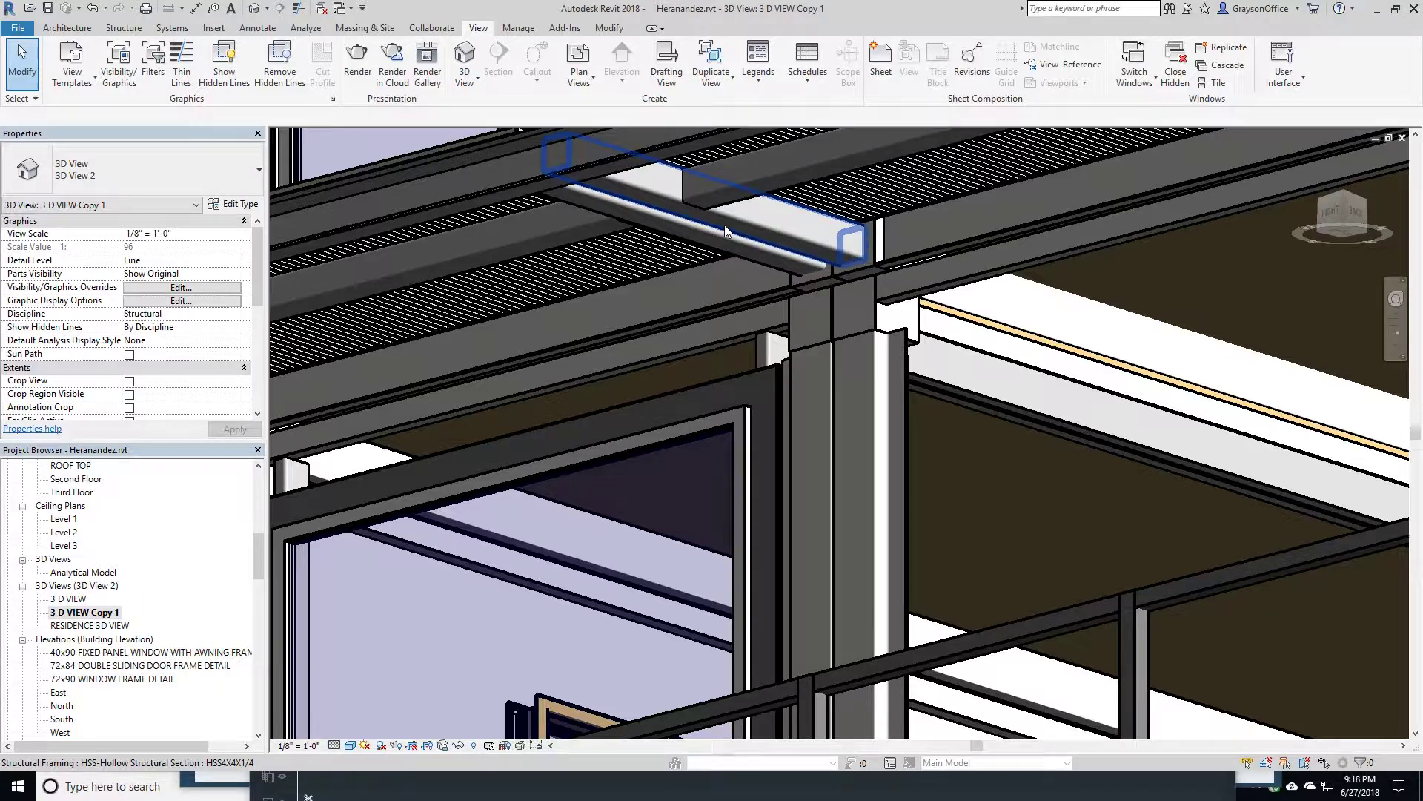
scroll(804, 260, "down", 4)
scroll(804, 260, "up", 6)
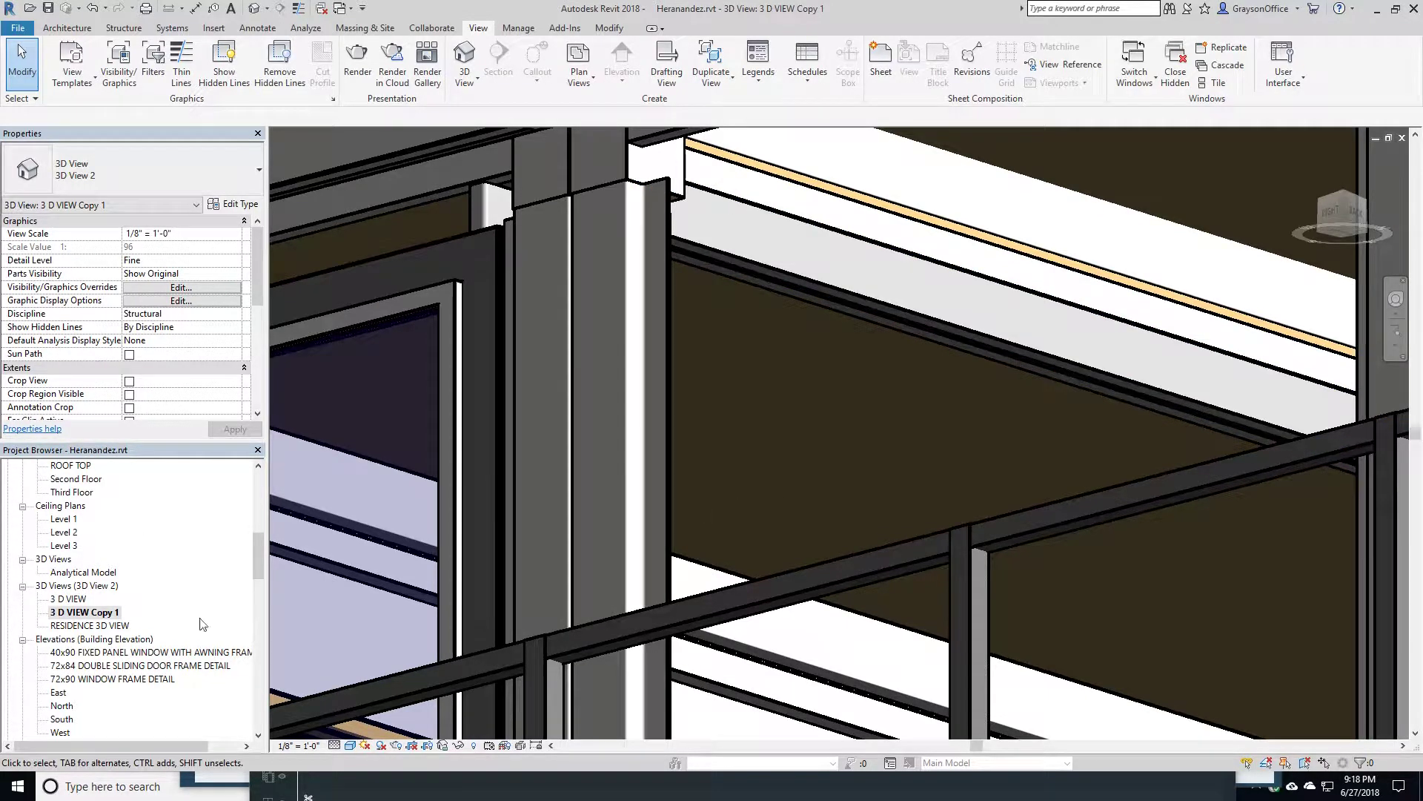
Open sheet S.13 - CONNECTION DETAILS and examine the bolted connection between the C-channel and the door post
left_click_drag(261, 541, 252, 691)
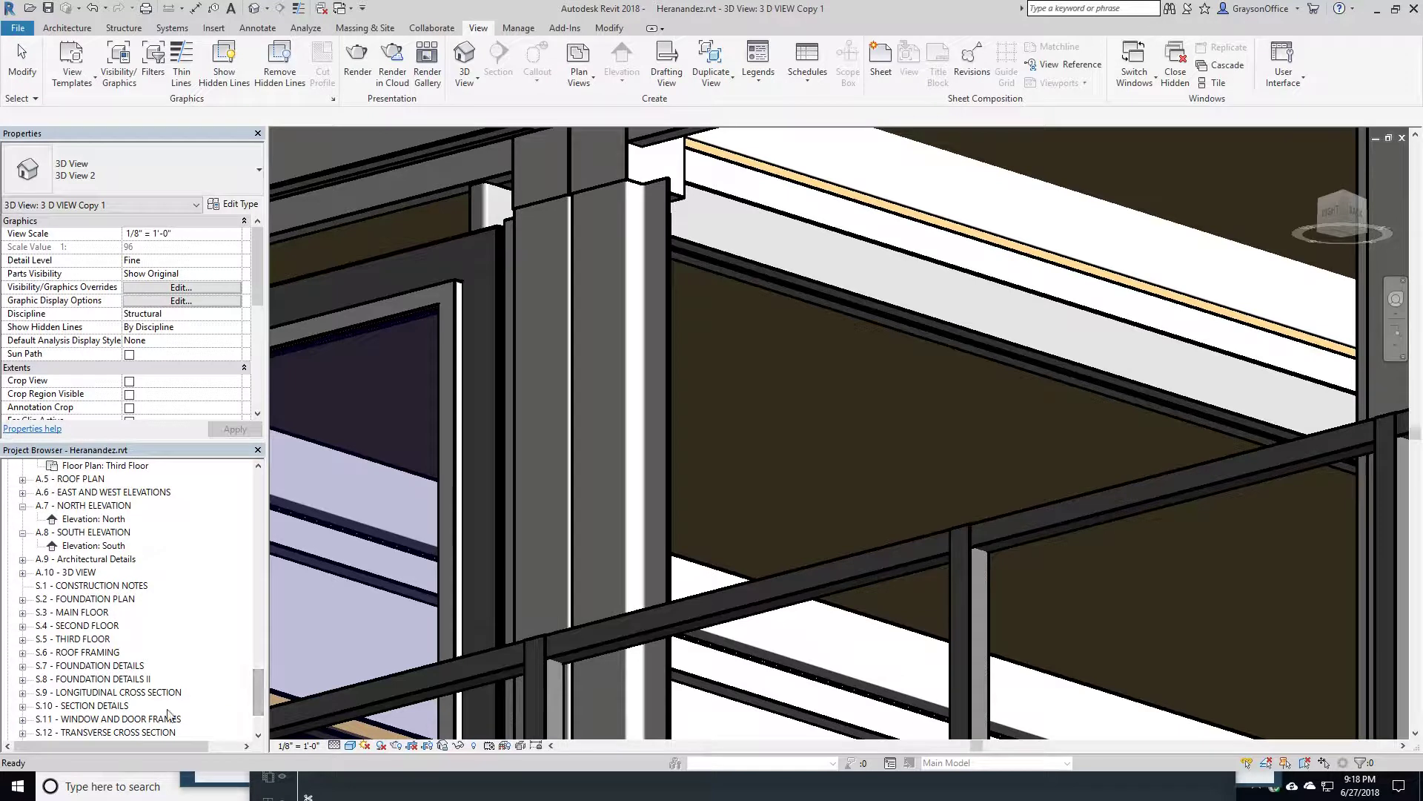
scroll(185, 693, "down", 2)
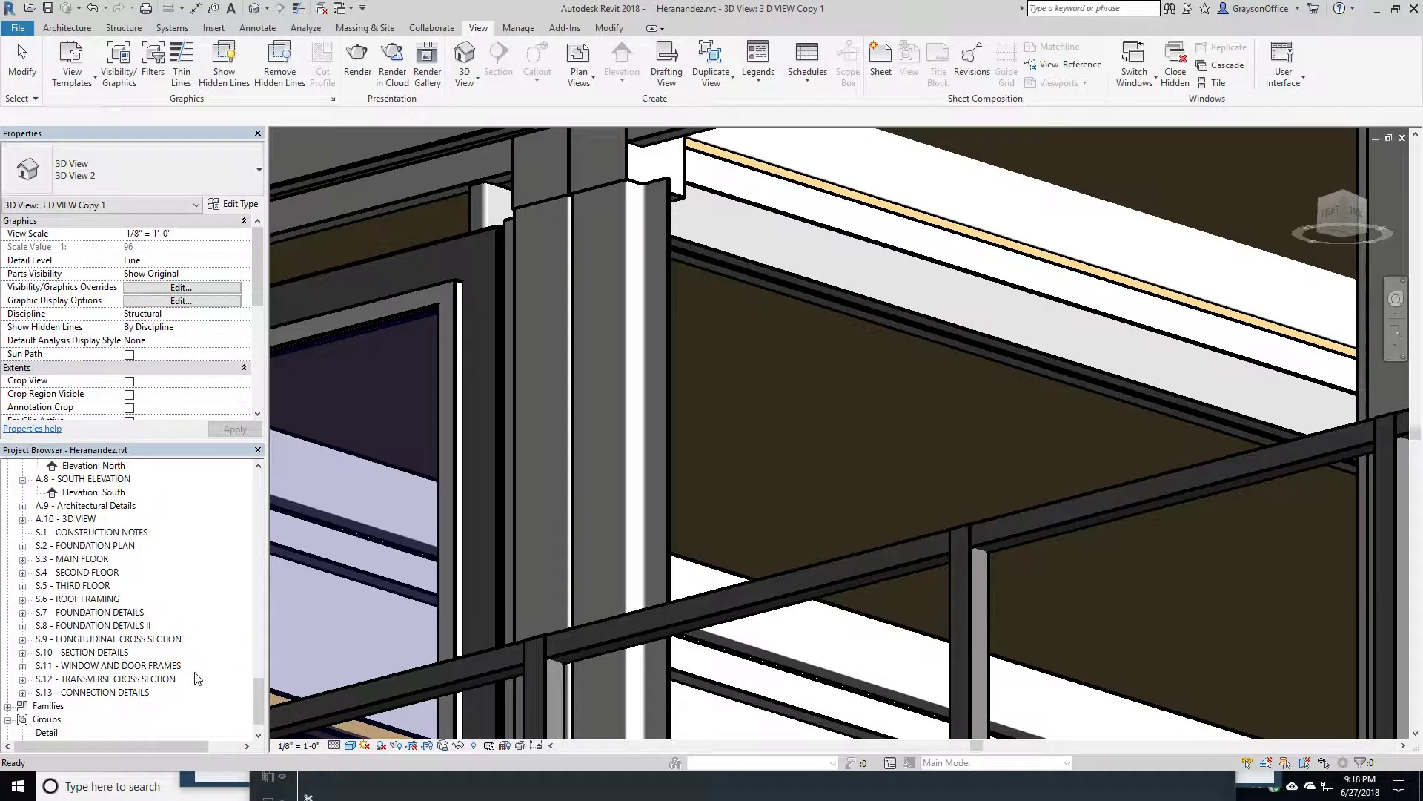
double_click(129, 693)
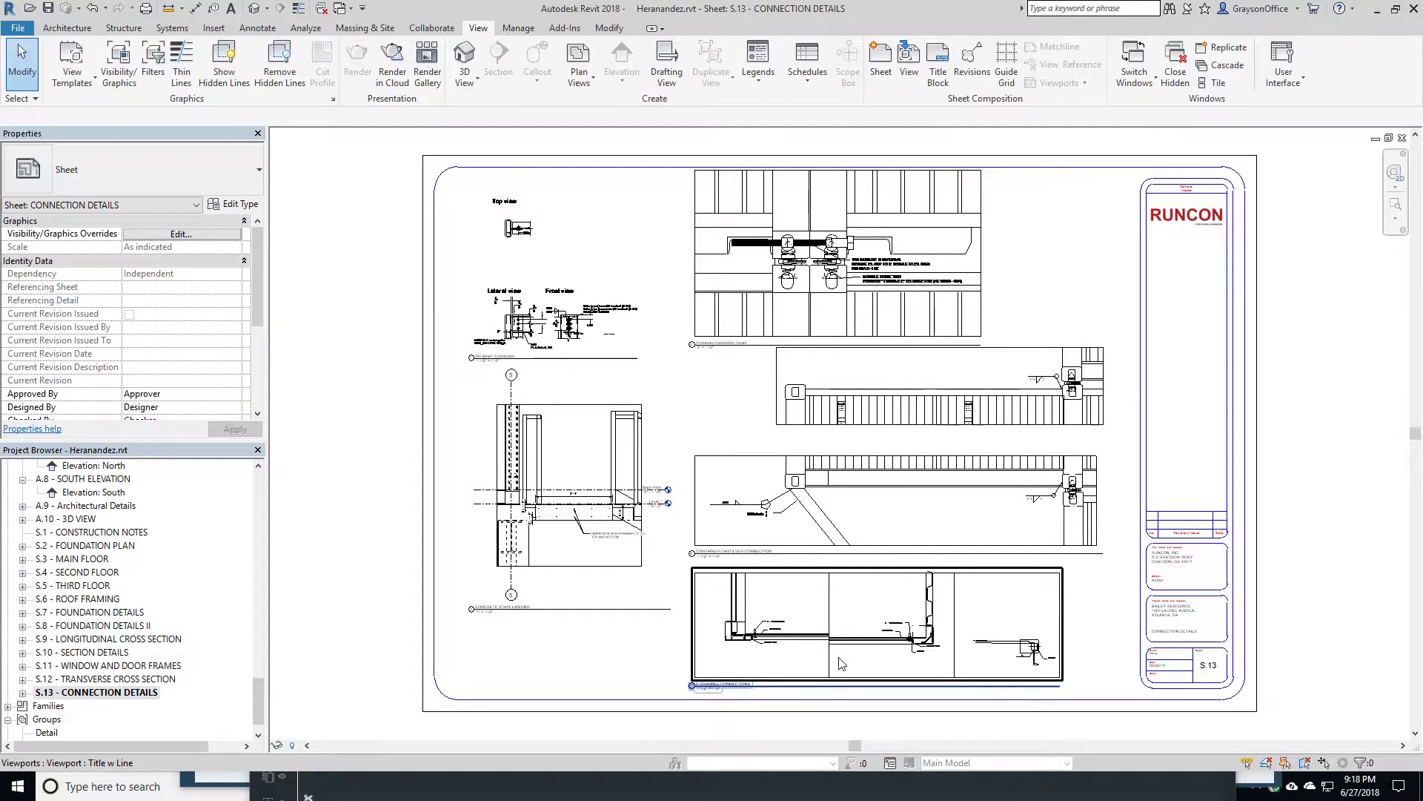
scroll(846, 656, "up", 3)
scroll(675, 629, "up", 5)
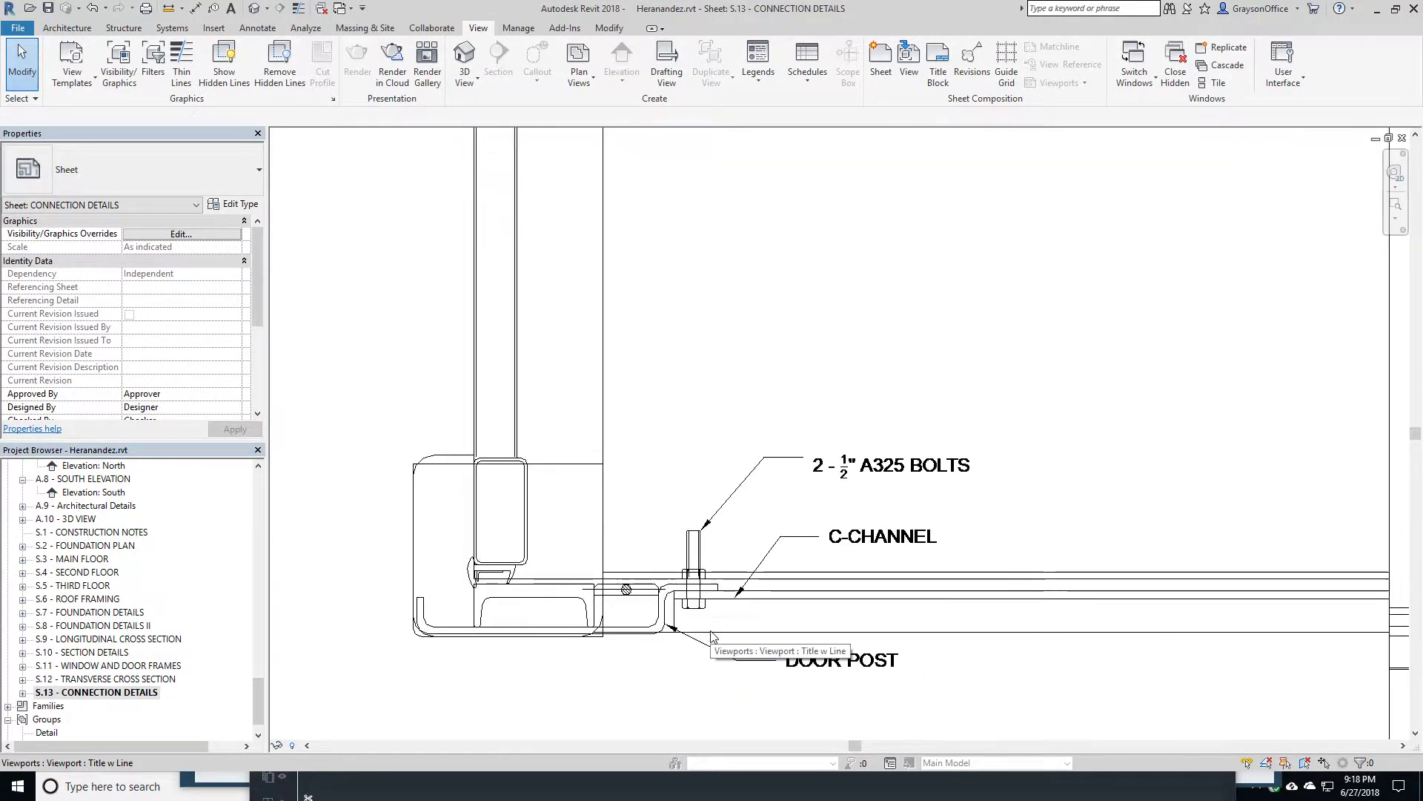
middle_click_drag(746, 651, 653, 549)
scroll(656, 541, "up", 3)
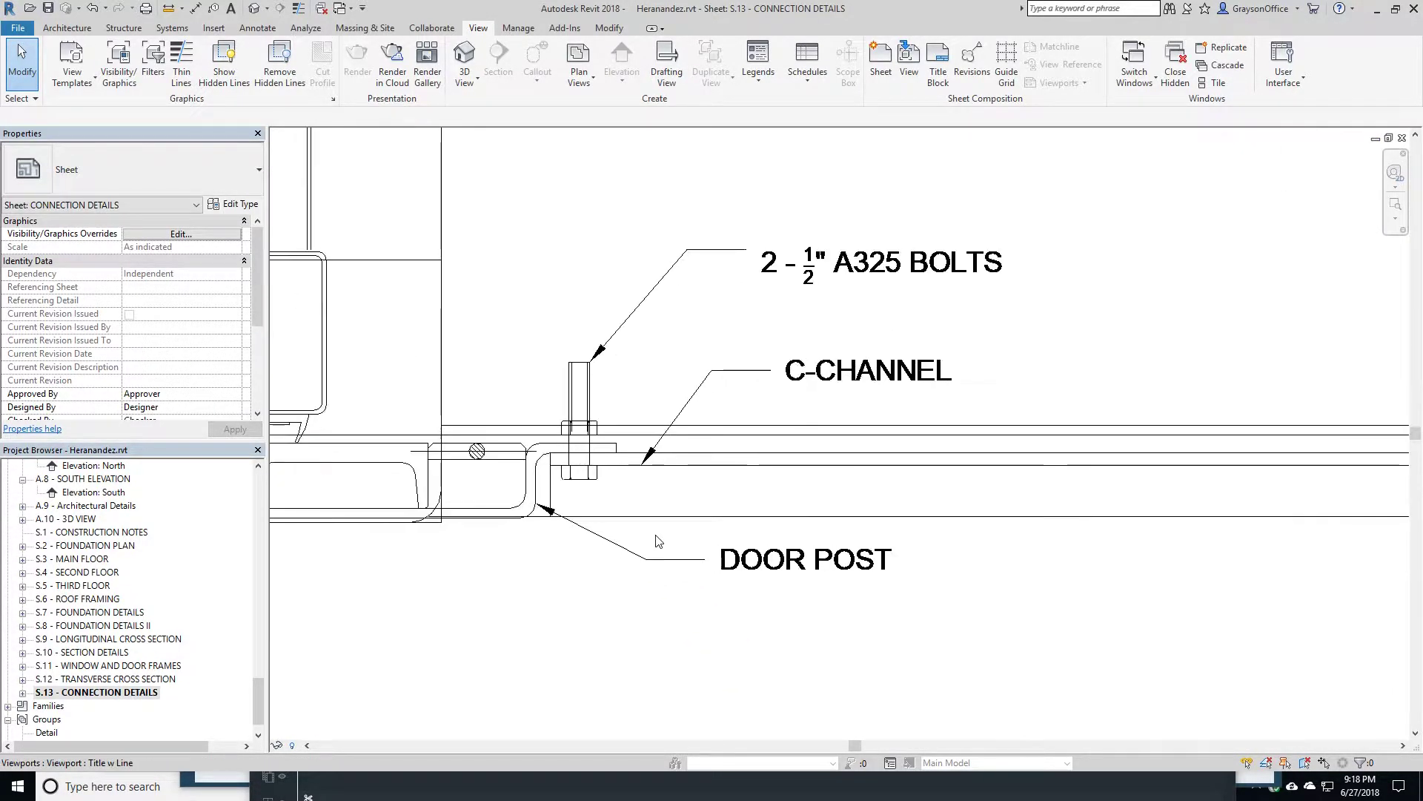
scroll(657, 542, "down", 2)
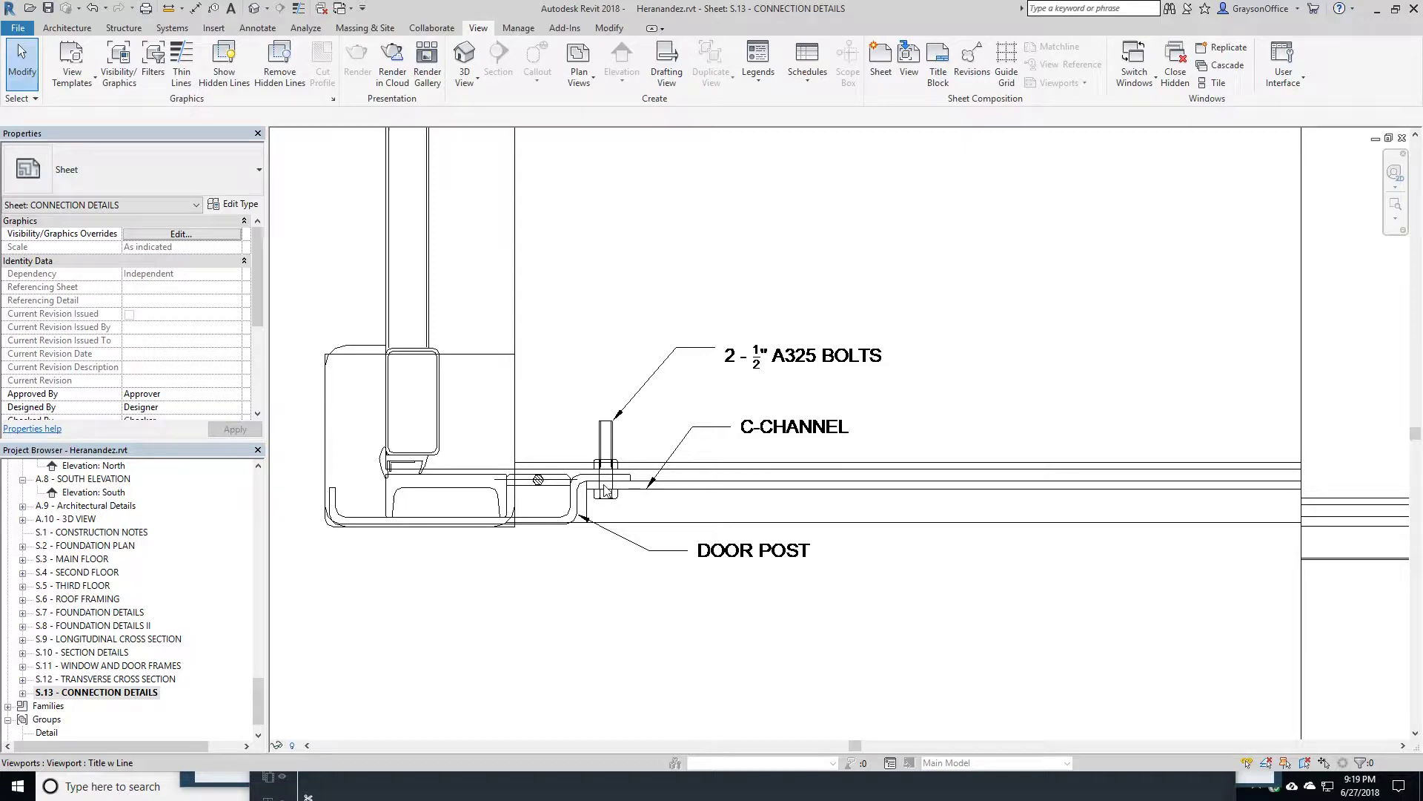
Examine the C-channel's bolted connection at the front post and the welded channel detail beneath the square tube
scroll(604, 489, "down", 5)
scroll(1005, 516, "up", 6)
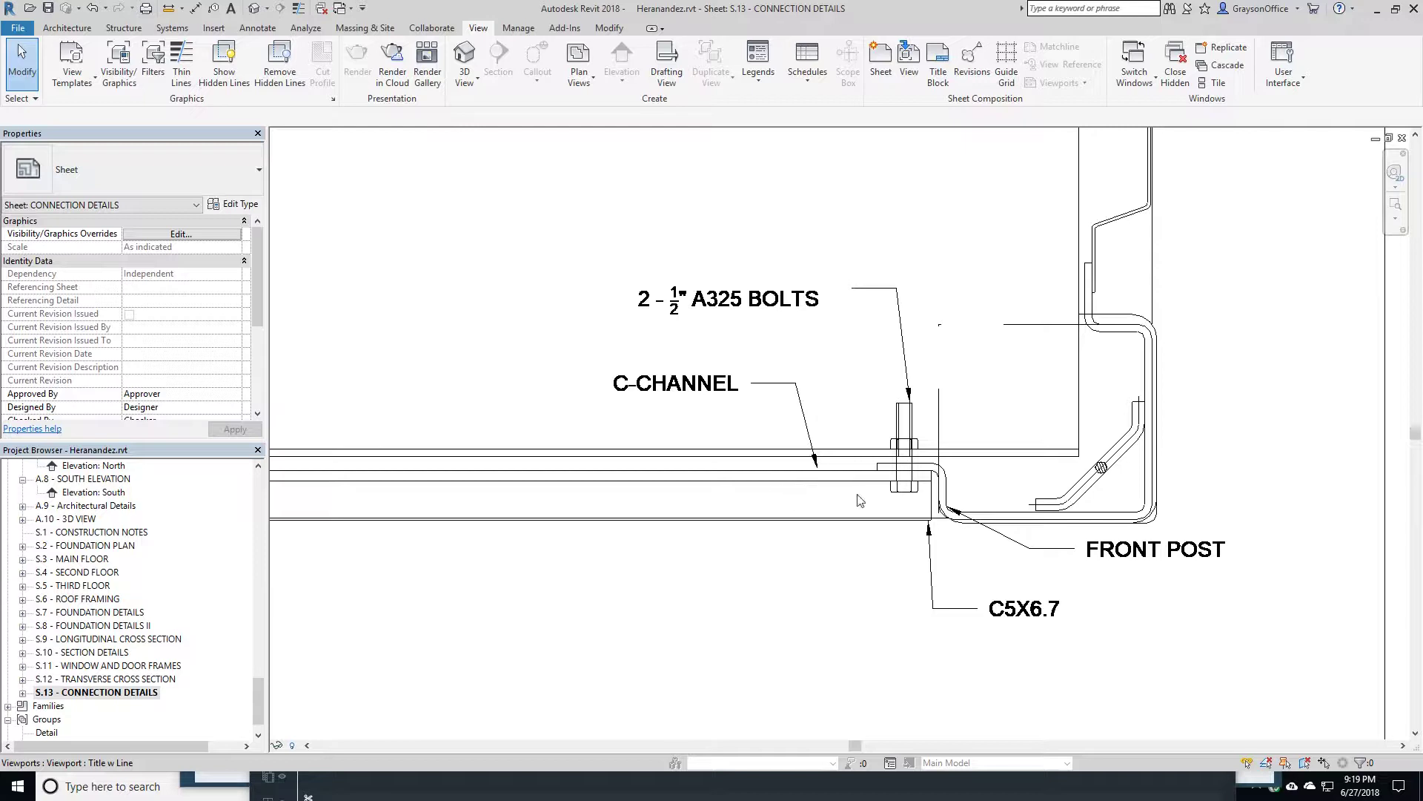
scroll(907, 514, "down", 4)
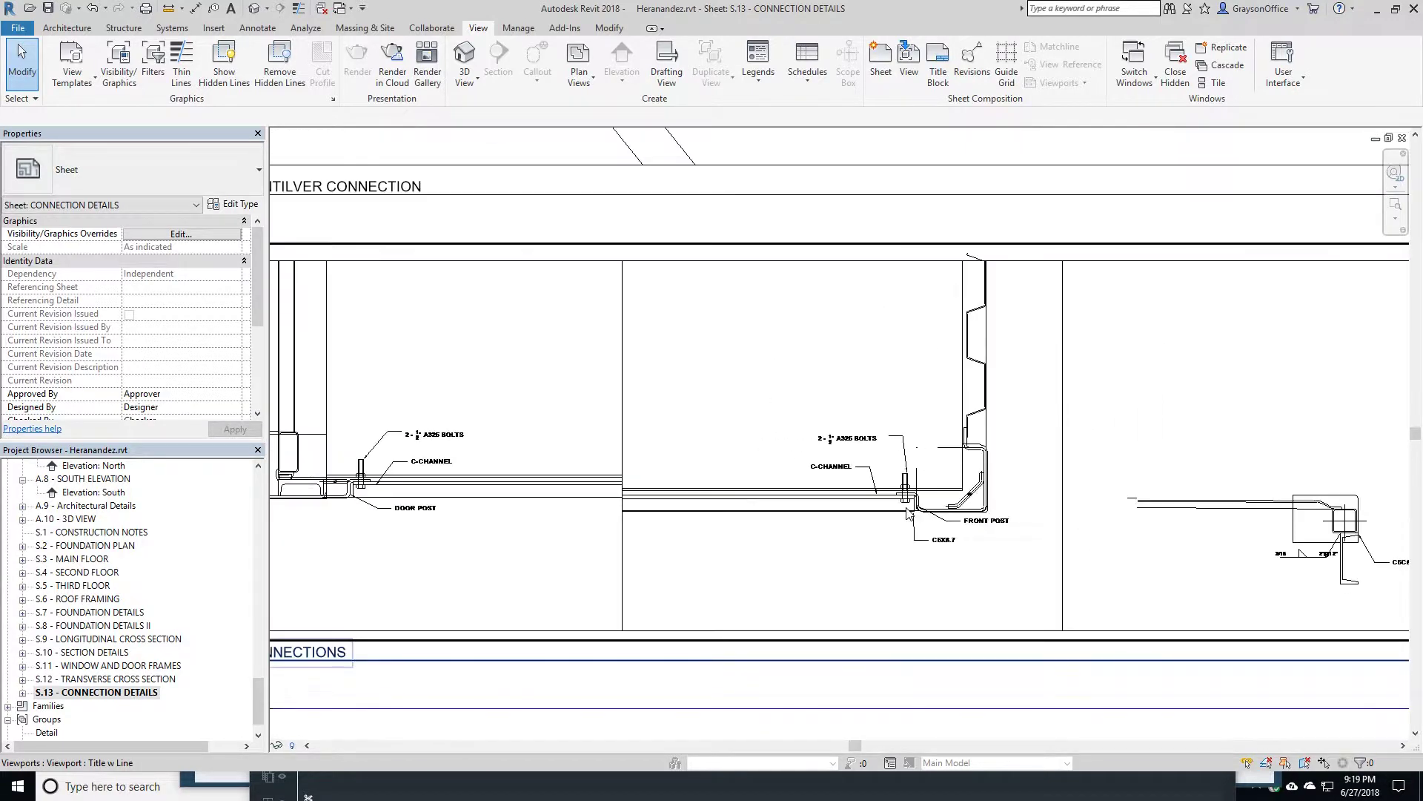
middle_click_drag(1080, 510, 727, 467)
scroll(953, 456, "up", 5)
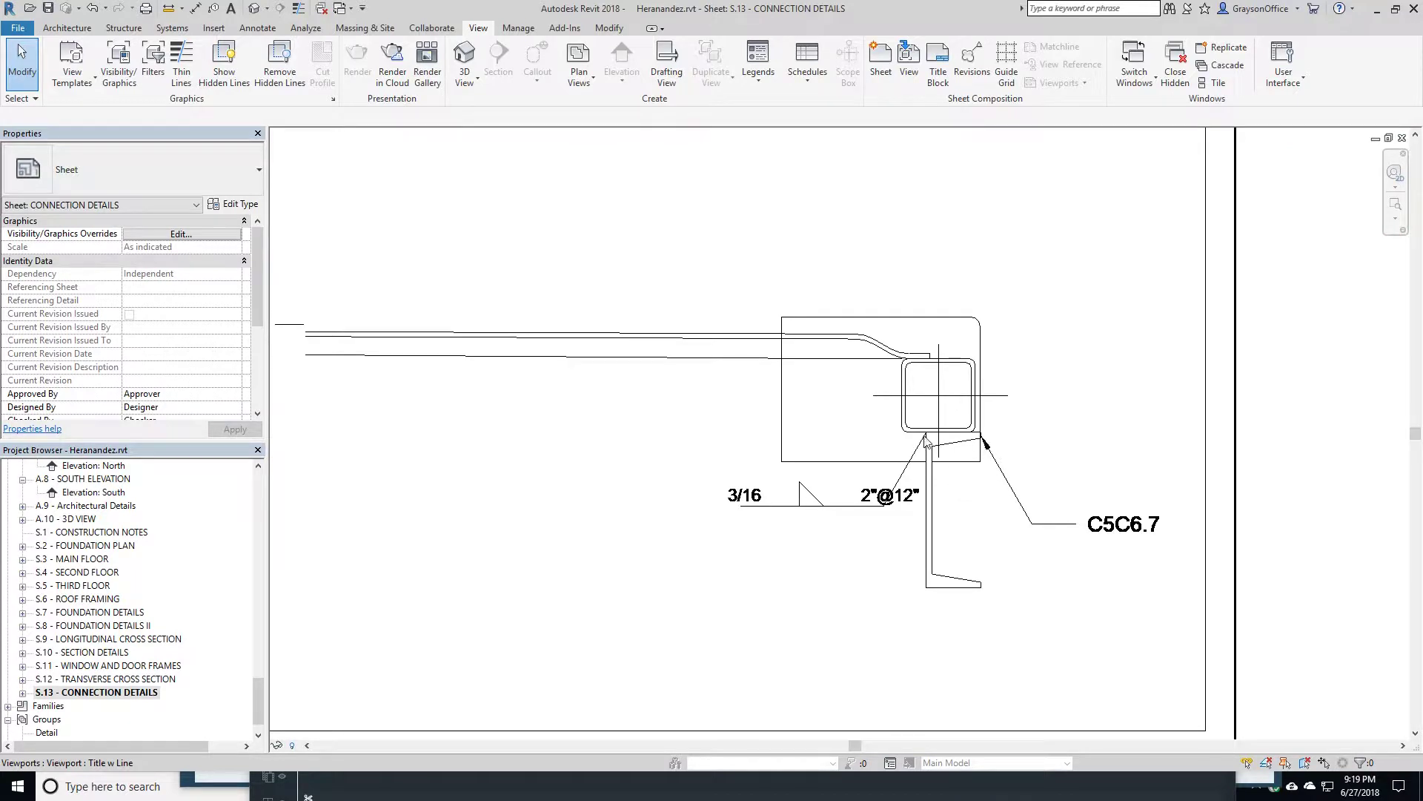
scroll(926, 440, "up", 1)
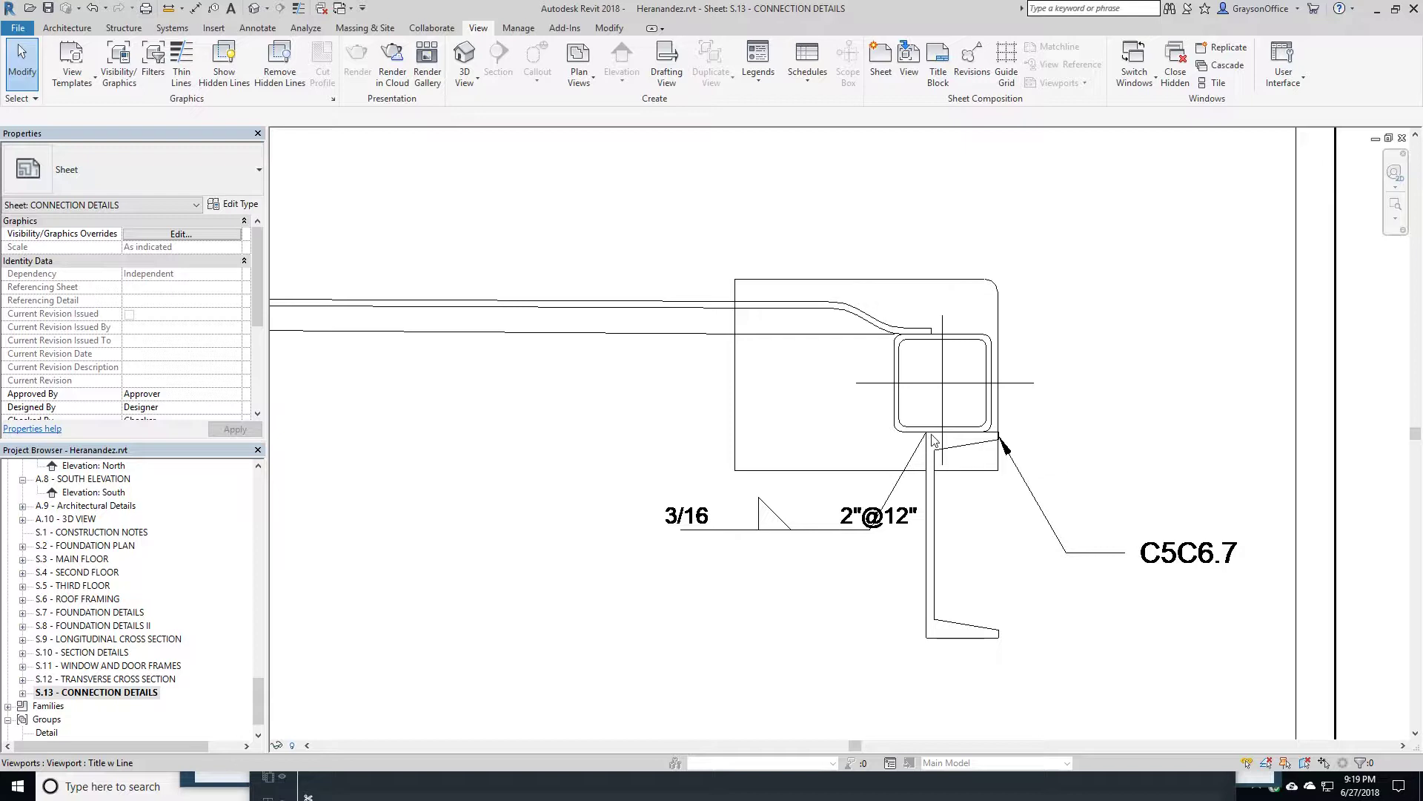
scroll(944, 383, "down", 5)
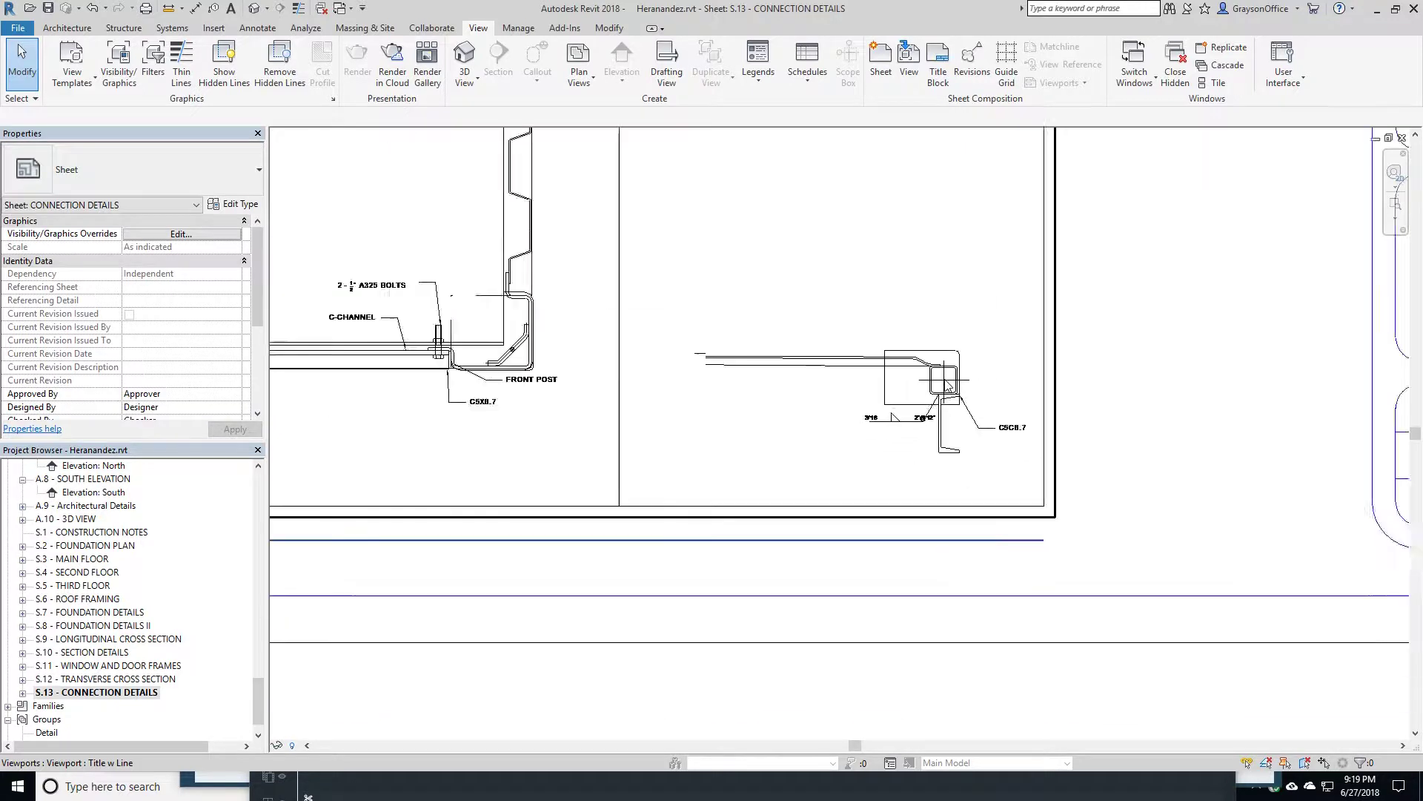
scroll(945, 384, "down", 1)
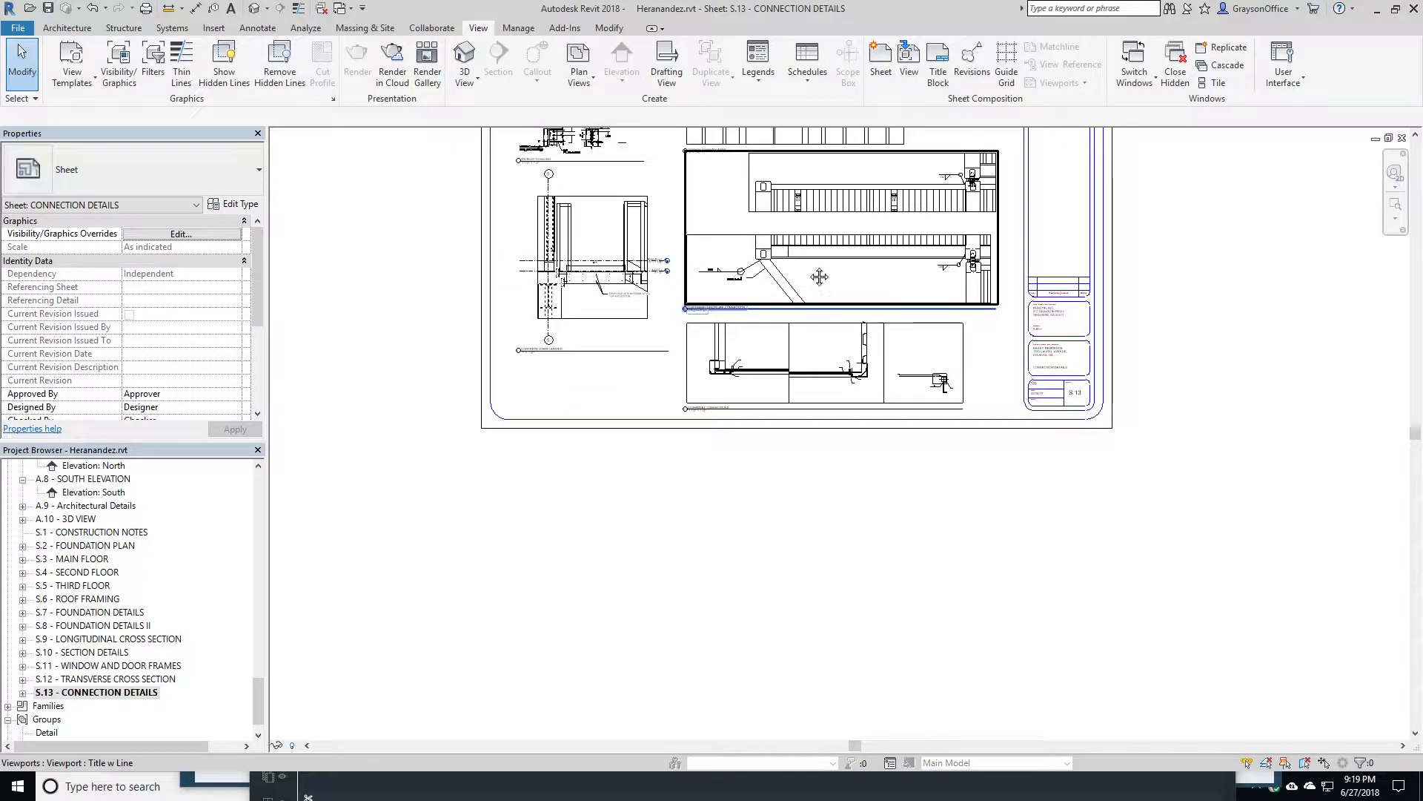
Examine the Container Connection Detail with its bridge clamp and twistlock connectors, and the W6 Beam Connection detail
middle_click_drag(820, 280, 829, 542)
scroll(805, 373, "up", 5)
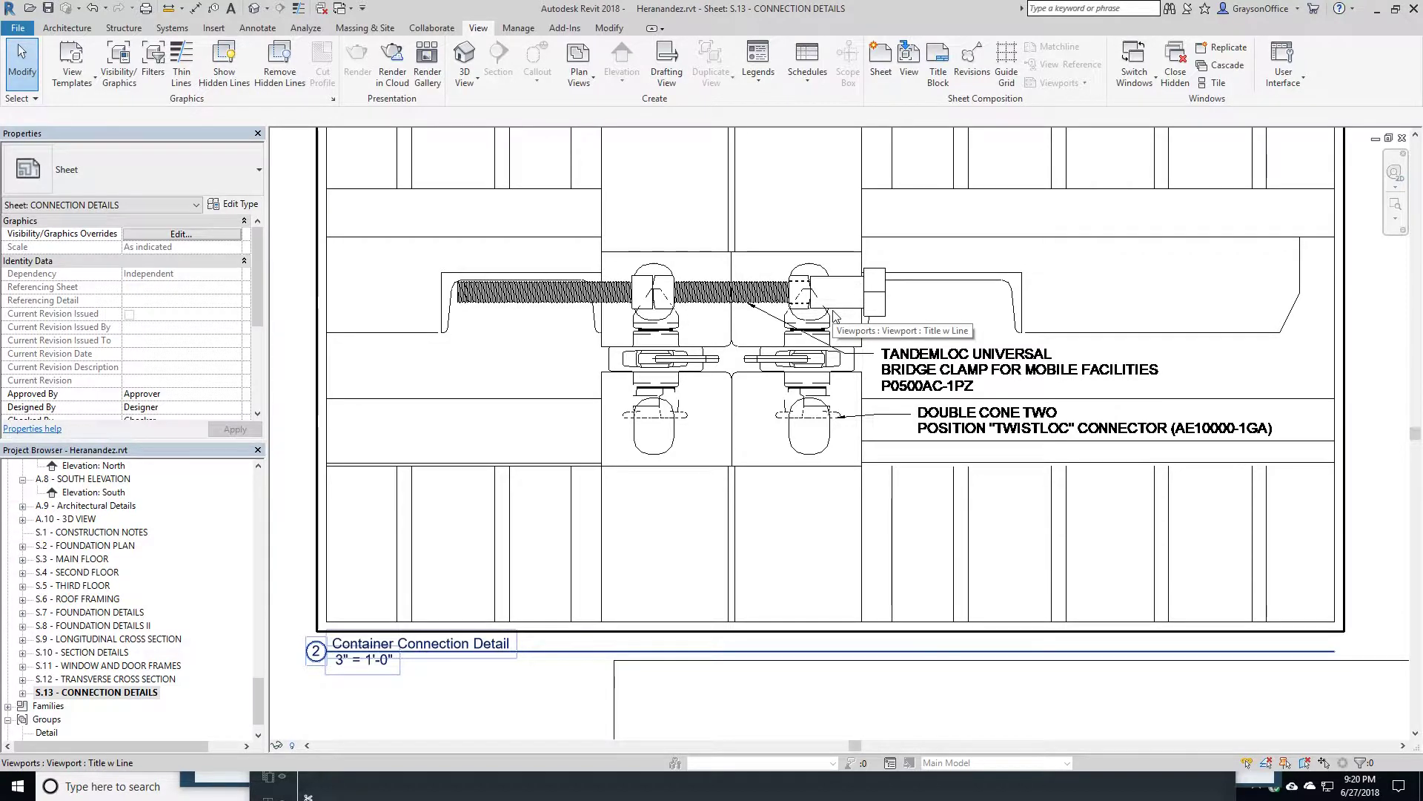
scroll(804, 311, "down", 5)
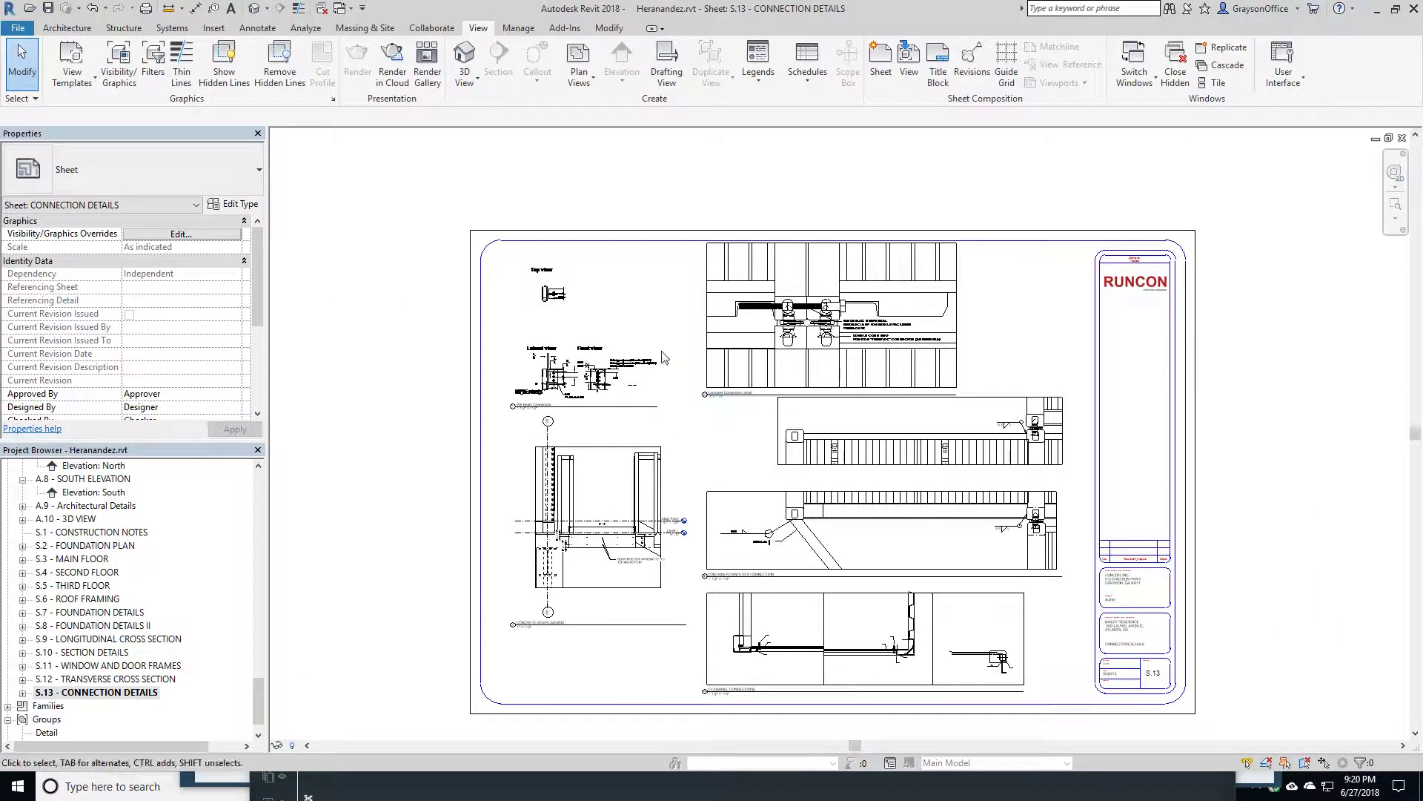
scroll(572, 396, "up", 3)
scroll(572, 396, "up", 2)
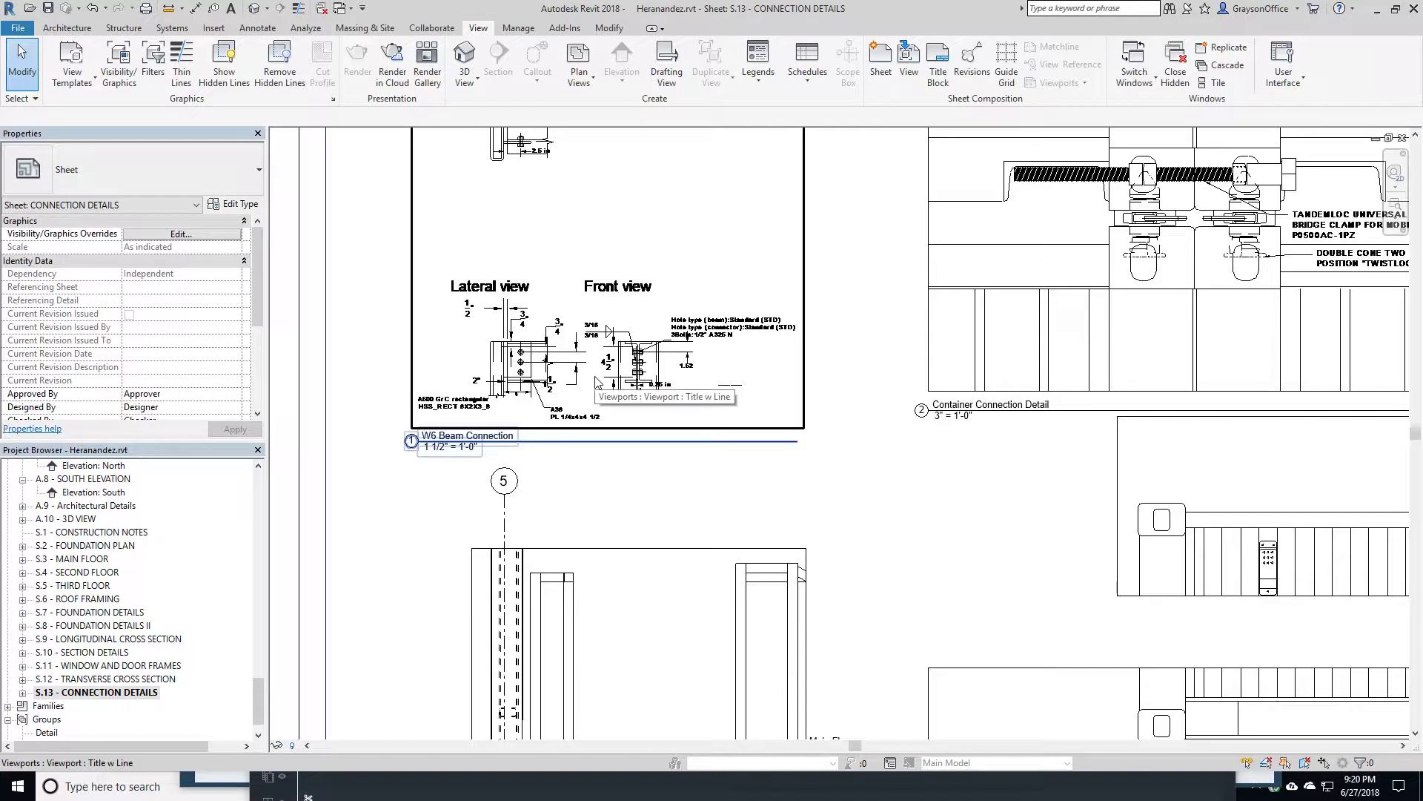
Open sheet S.12 - TRANSVERSE CROSS SECTION and inspect the building section's storeys and the column joint below the third floor
double_click(112, 679)
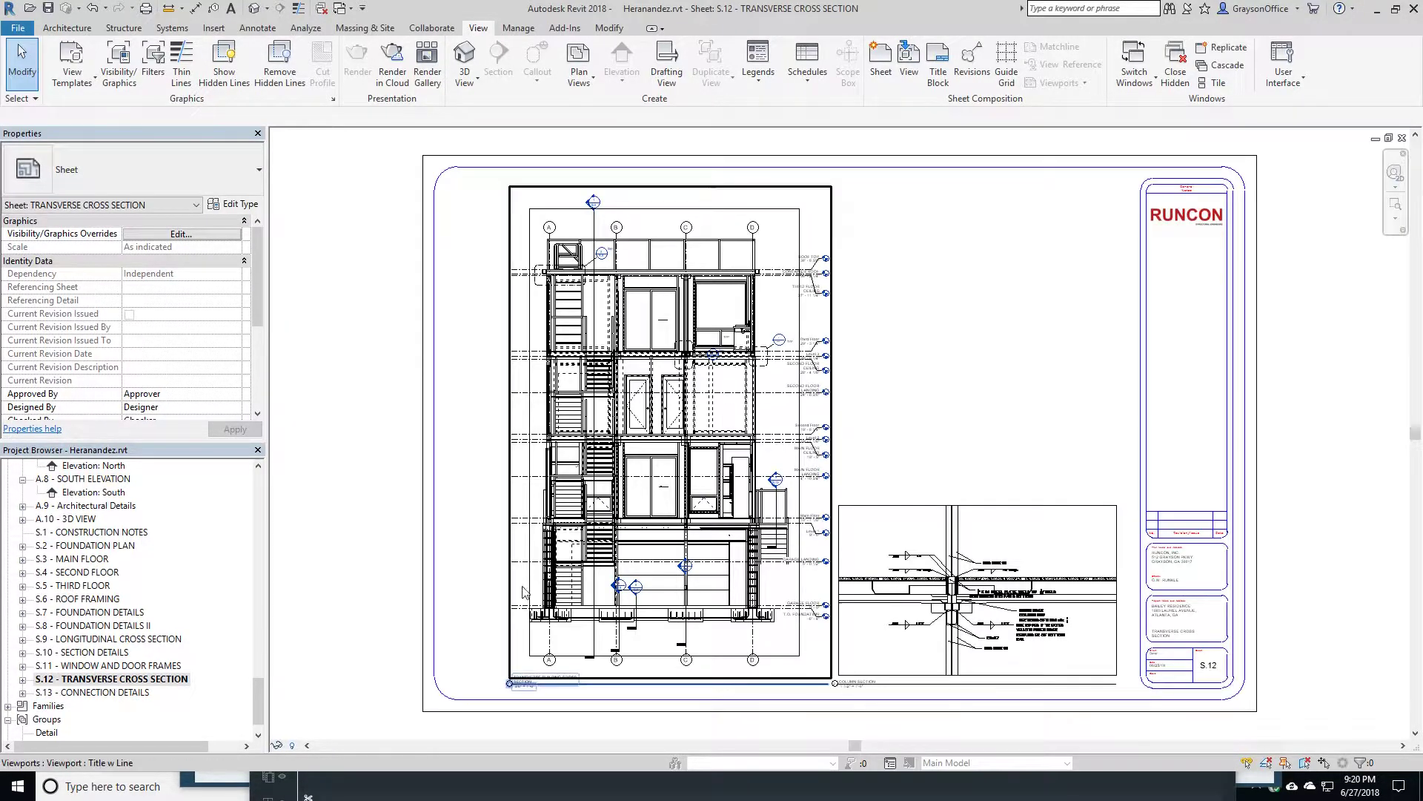
scroll(1008, 567, "up", 4)
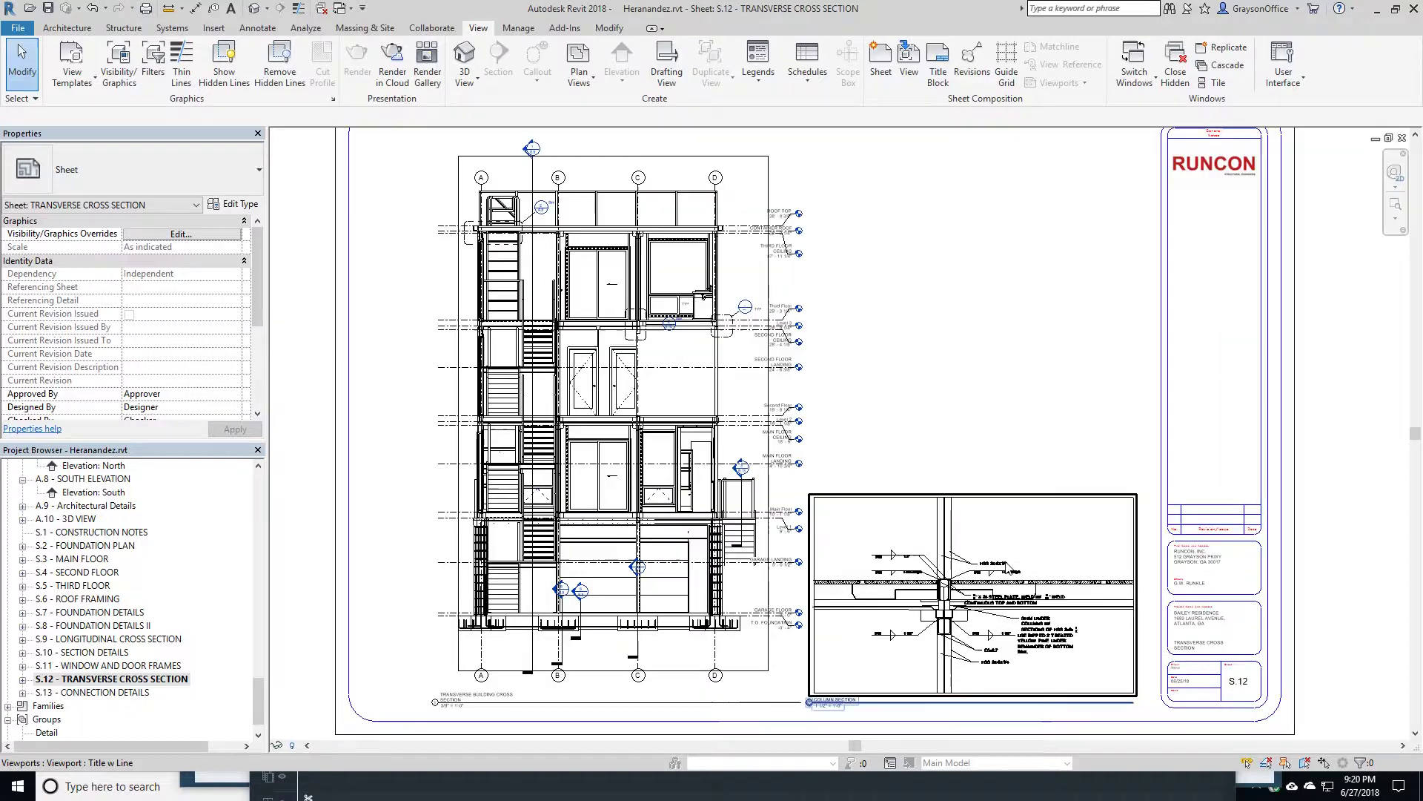
scroll(746, 502, "down", 3)
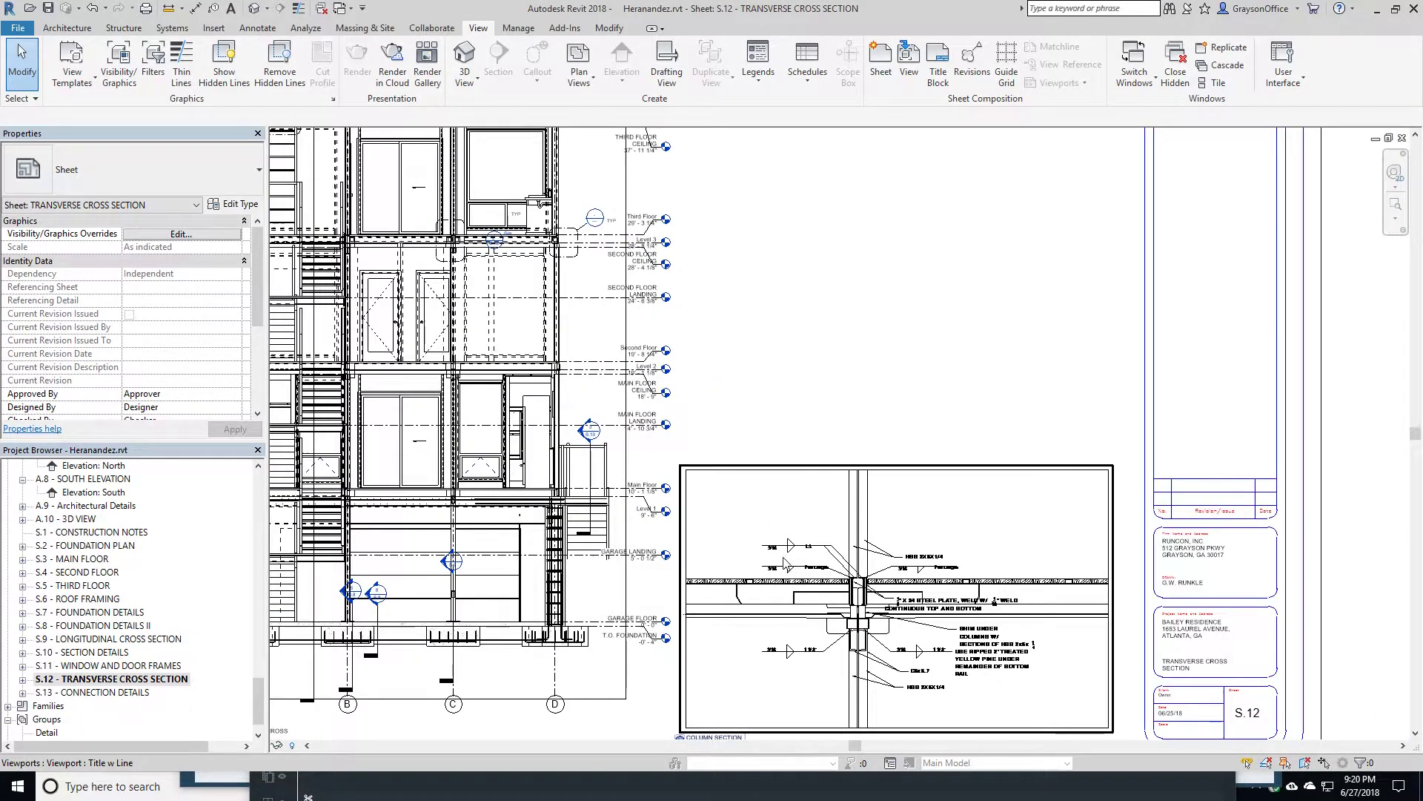
scroll(853, 519, "up", 3)
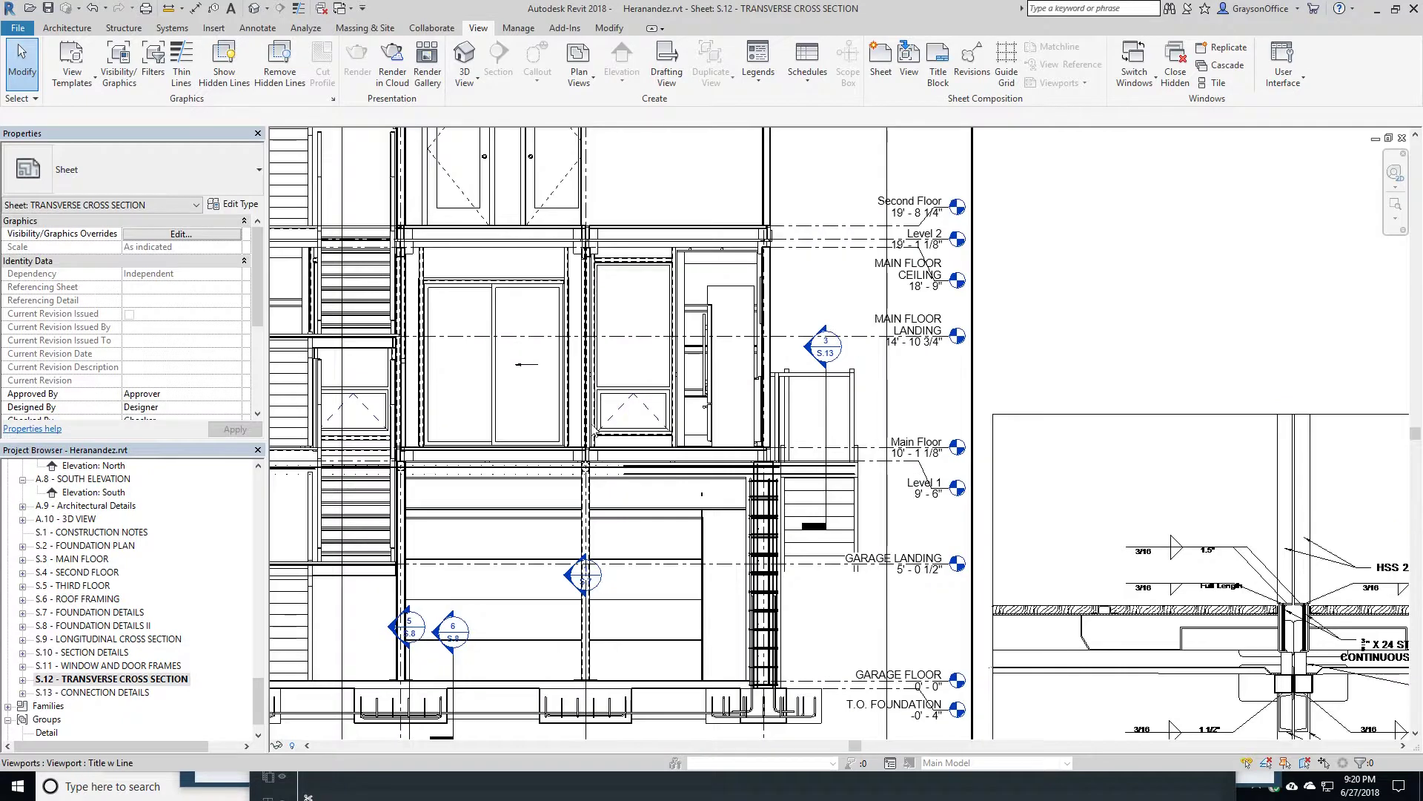
scroll(956, 535, "down", 1)
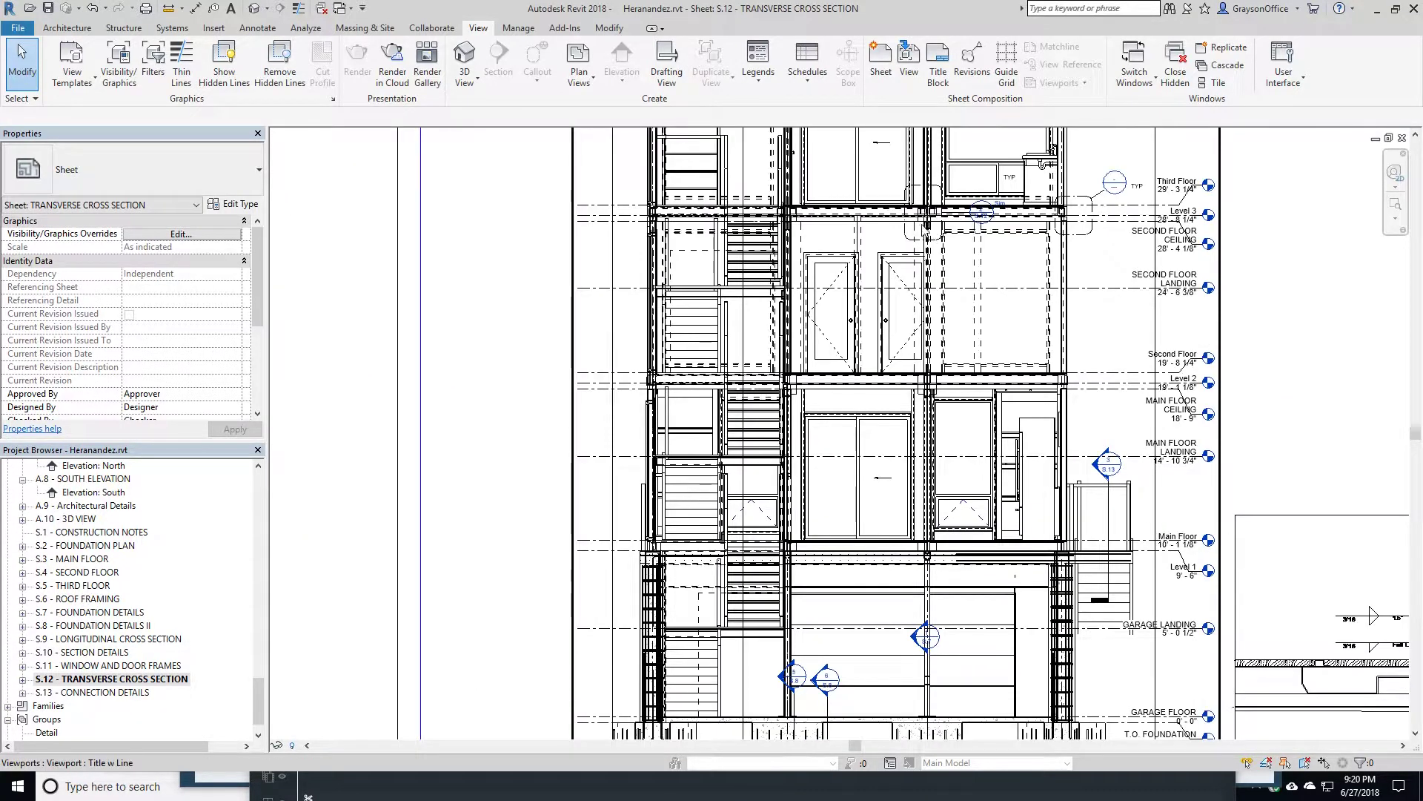
scroll(1005, 211, "up", 5)
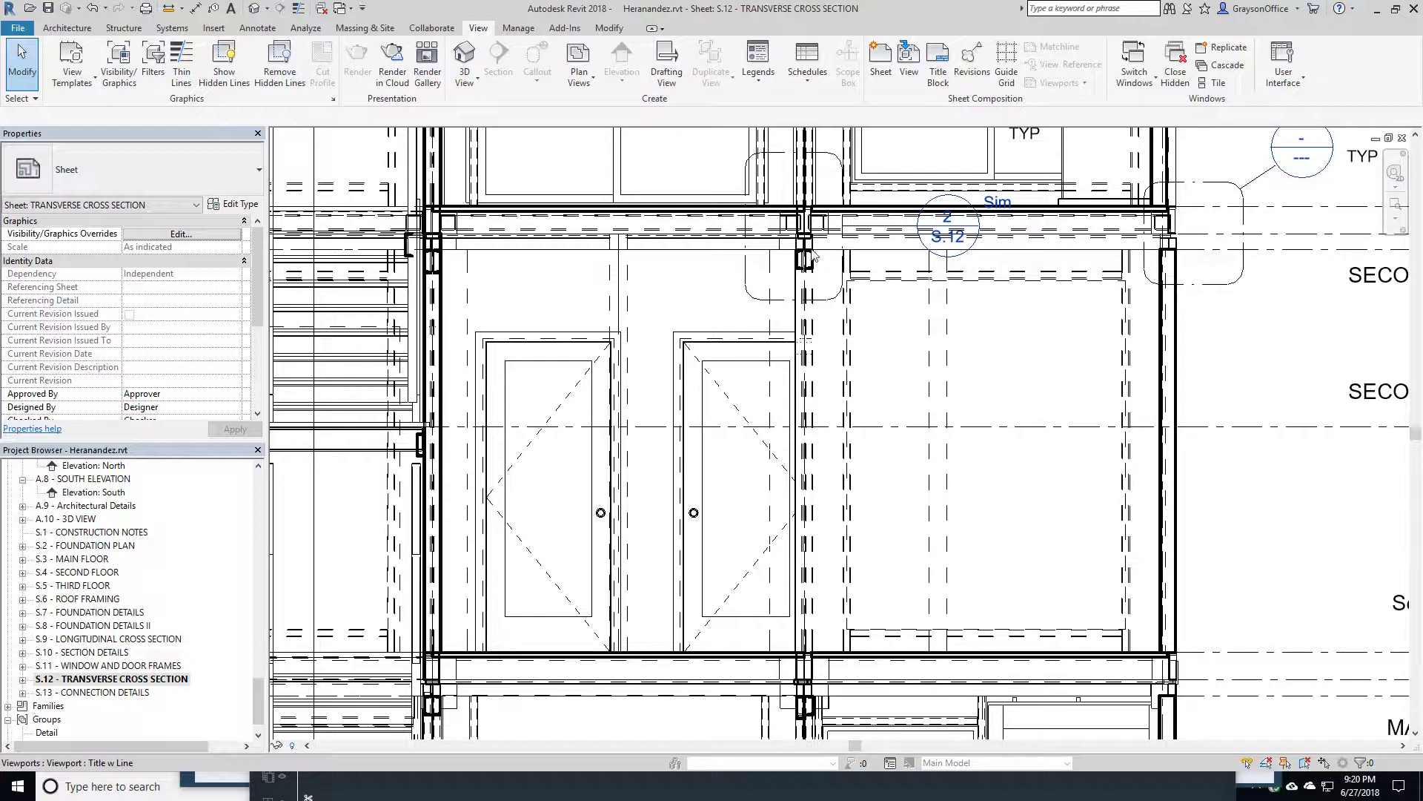
Examine the COLUMN SECTION detail, including its HSS 2X6X1/4 columns, welded steel plate, shims and C5x6.7 channels
scroll(817, 256, "down", 5)
middle_click_drag(819, 349, 821, 437)
scroll(1001, 504, "up", 6)
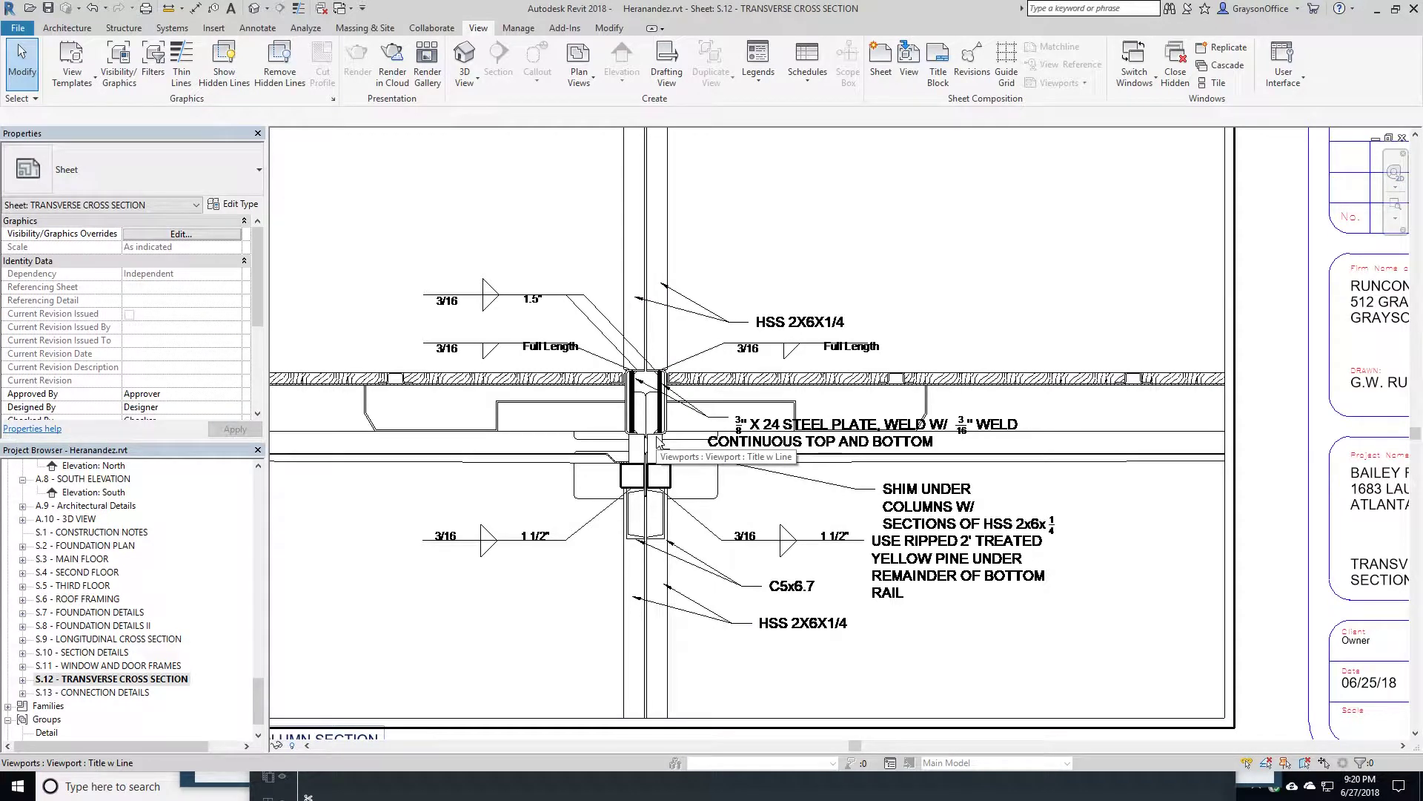
scroll(723, 511, "up", 2)
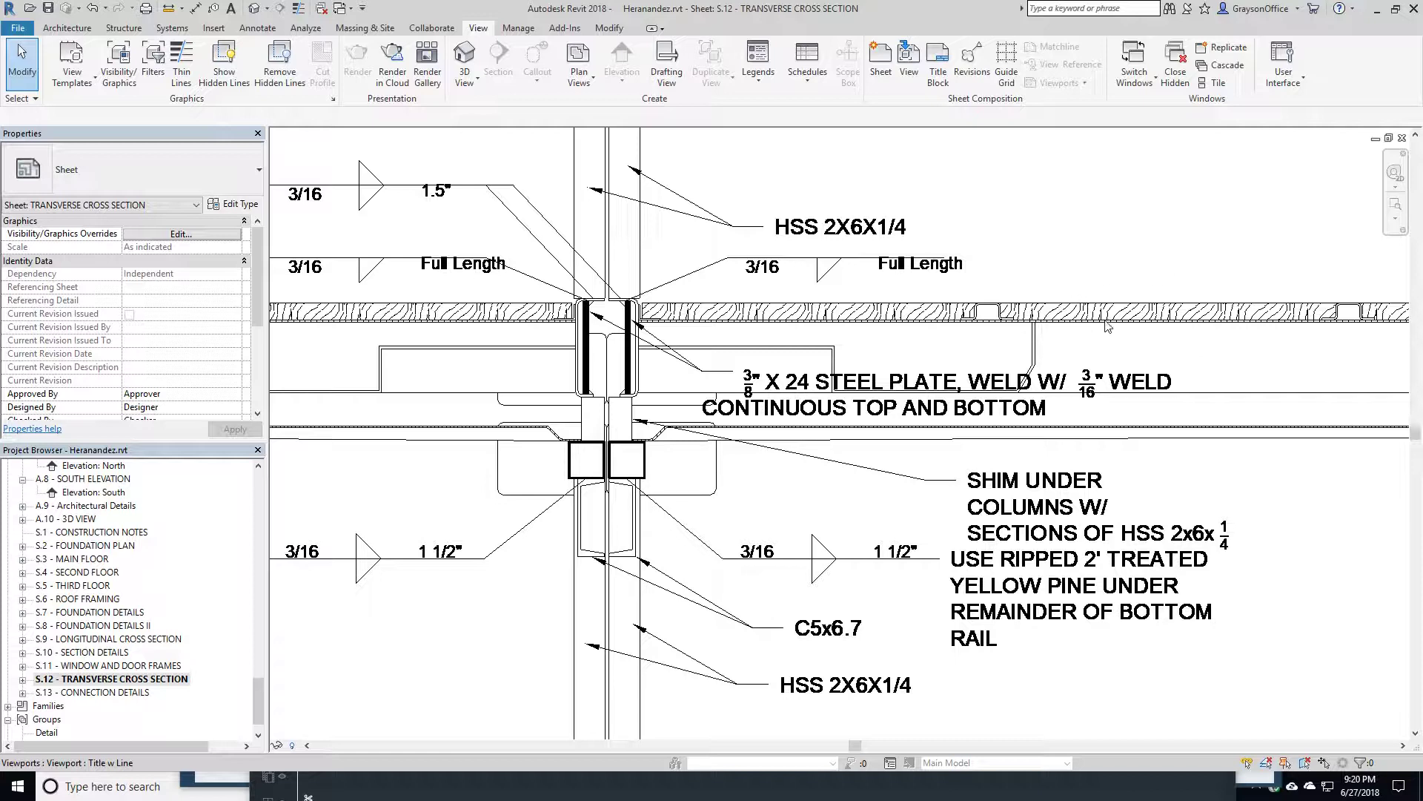
scroll(1106, 326, "down", 4)
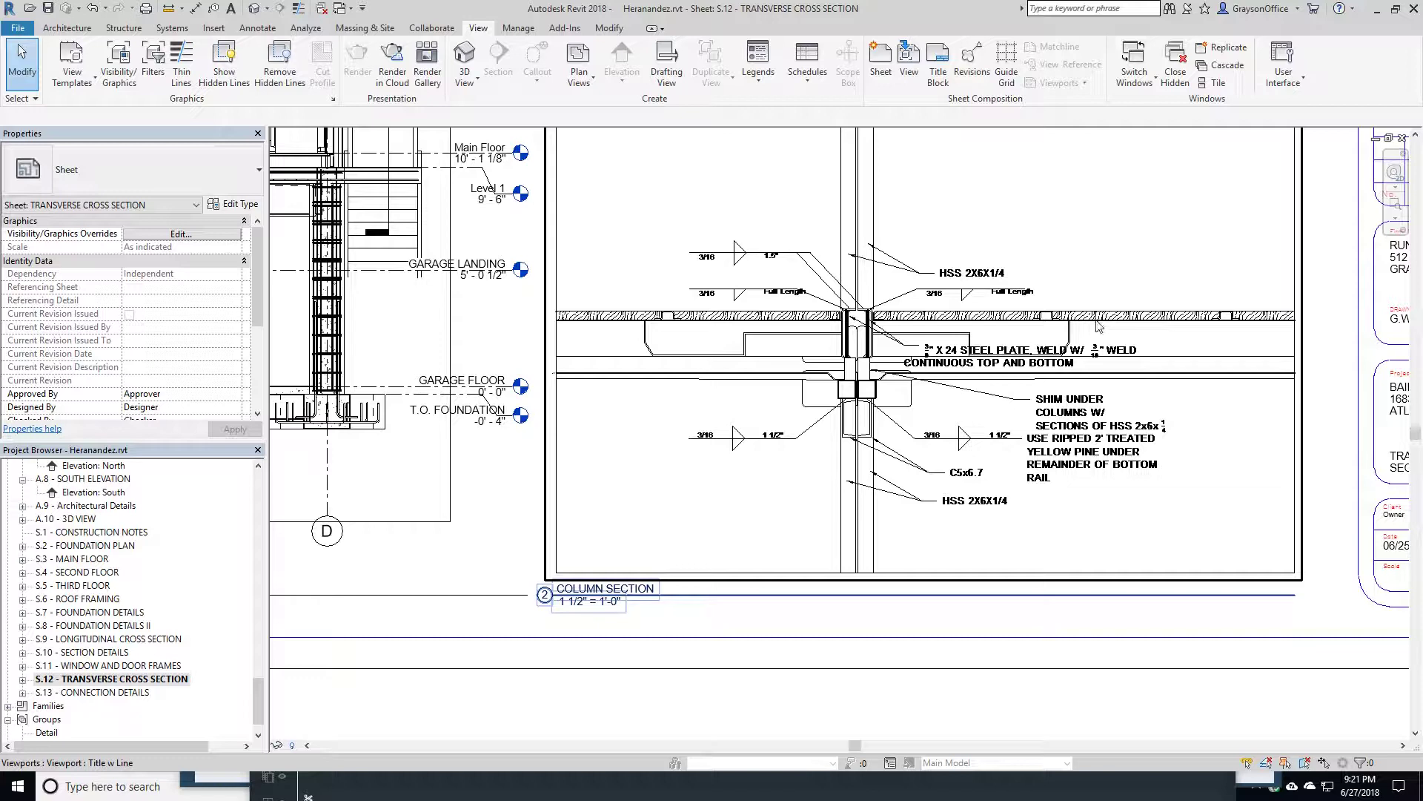
Open the TURN DOWN SLAB DETAIL from section marker 6/S.8 on the transverse cross section
scroll(349, 350, "down", 4)
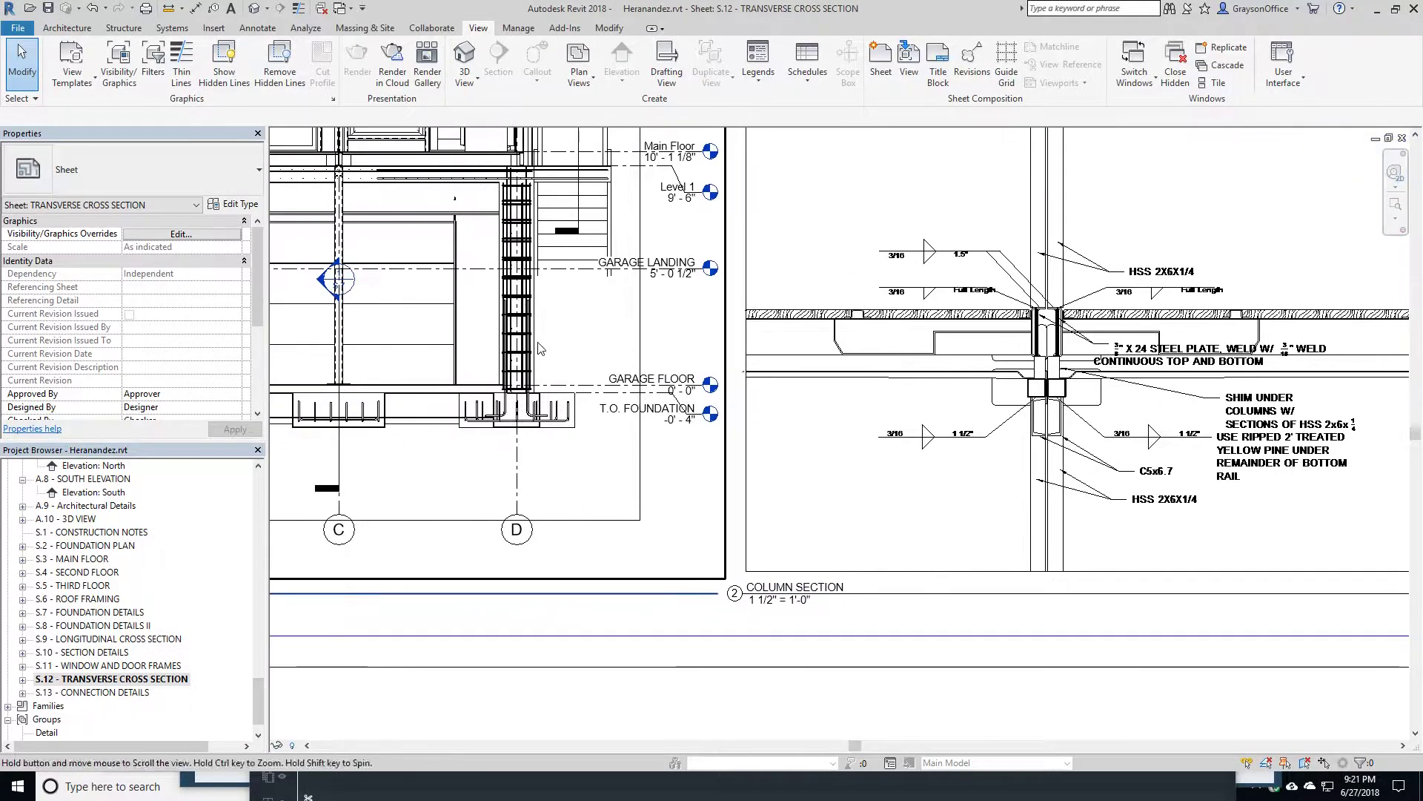
scroll(599, 360, "up", 2)
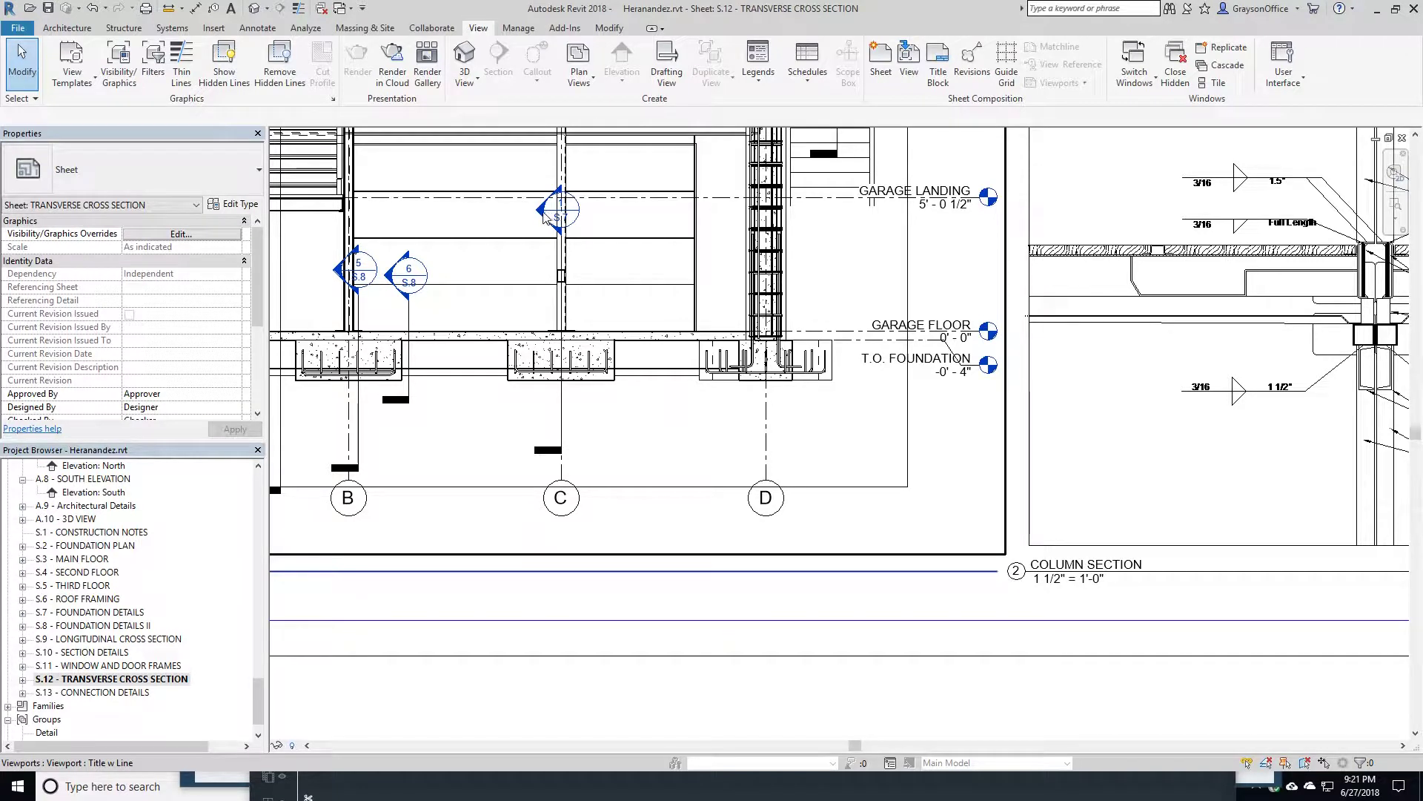
left_click(406, 276)
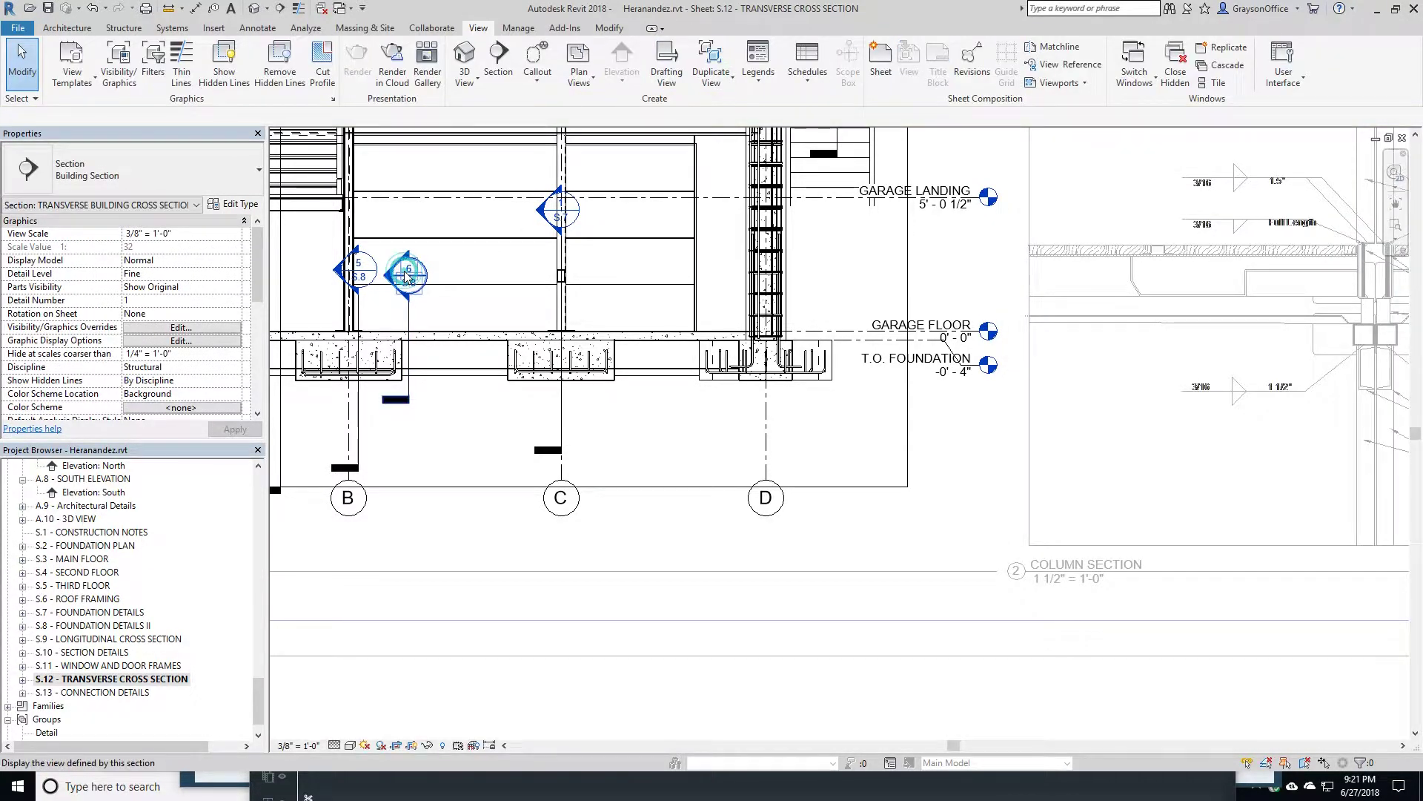
double_click(406, 276)
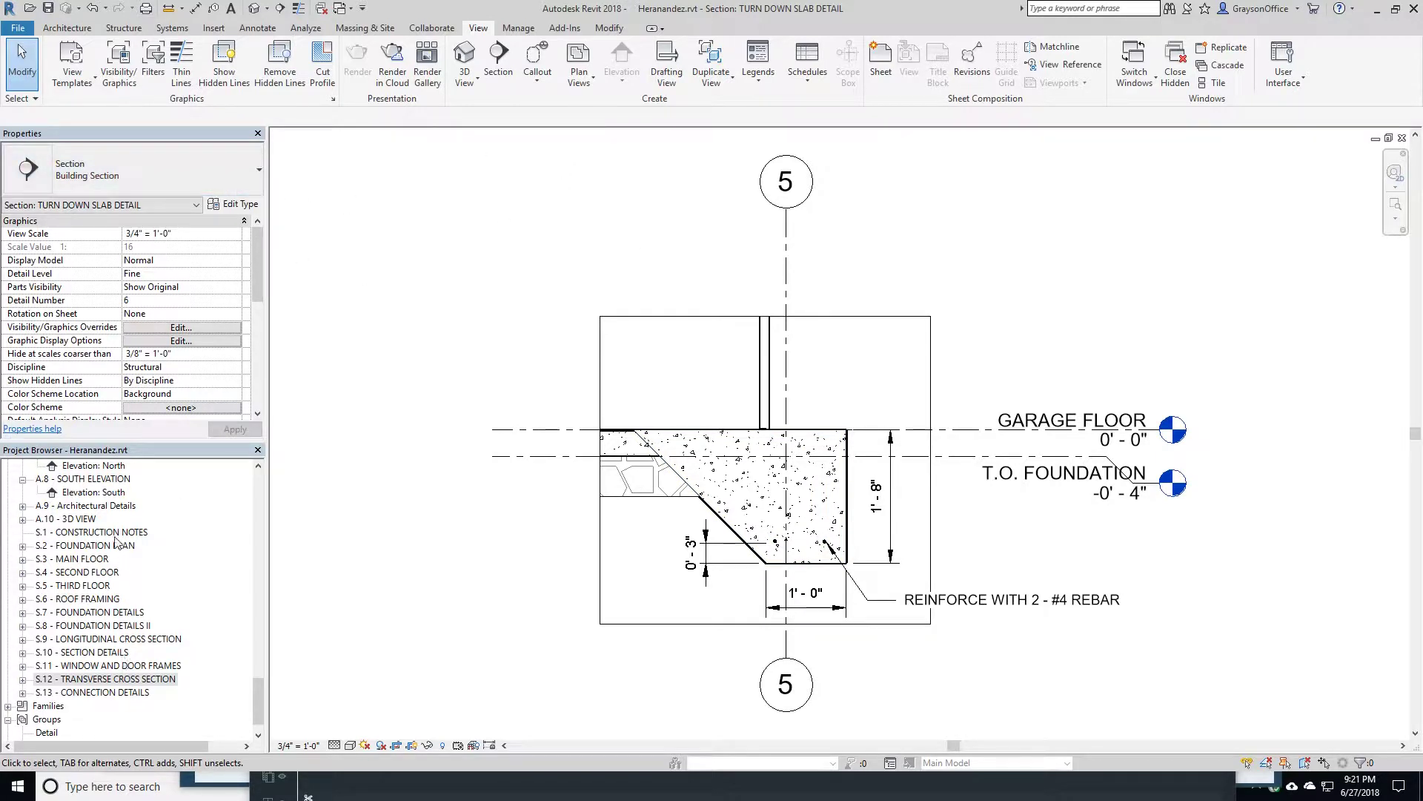
Open sheet S.9 - LONGITUDINAL CROSS SECTION and inspect the garage level and the foundations beneath it
double_click(119, 639)
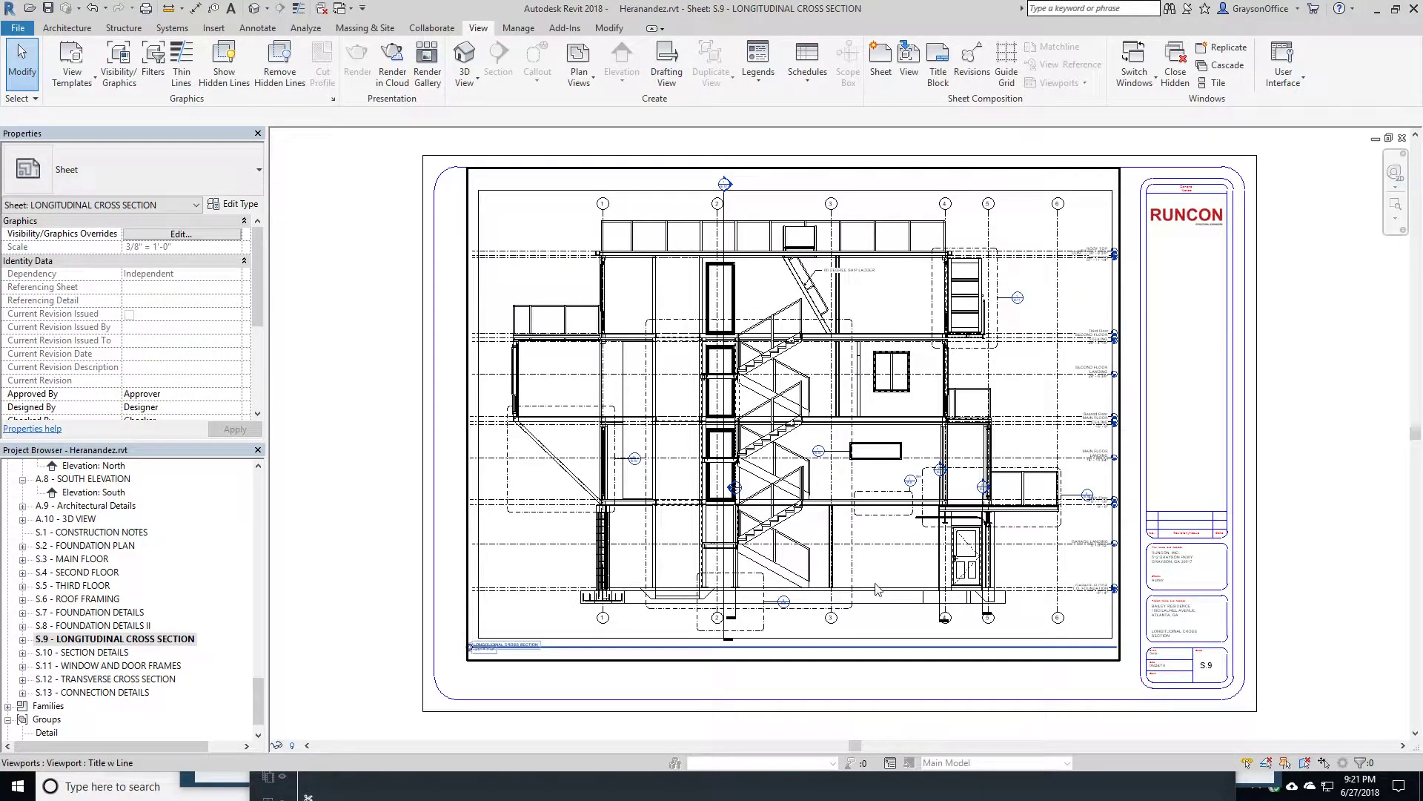
scroll(795, 490, "up", 4)
scroll(796, 489, "up", 2)
scroll(808, 448, "down", 2)
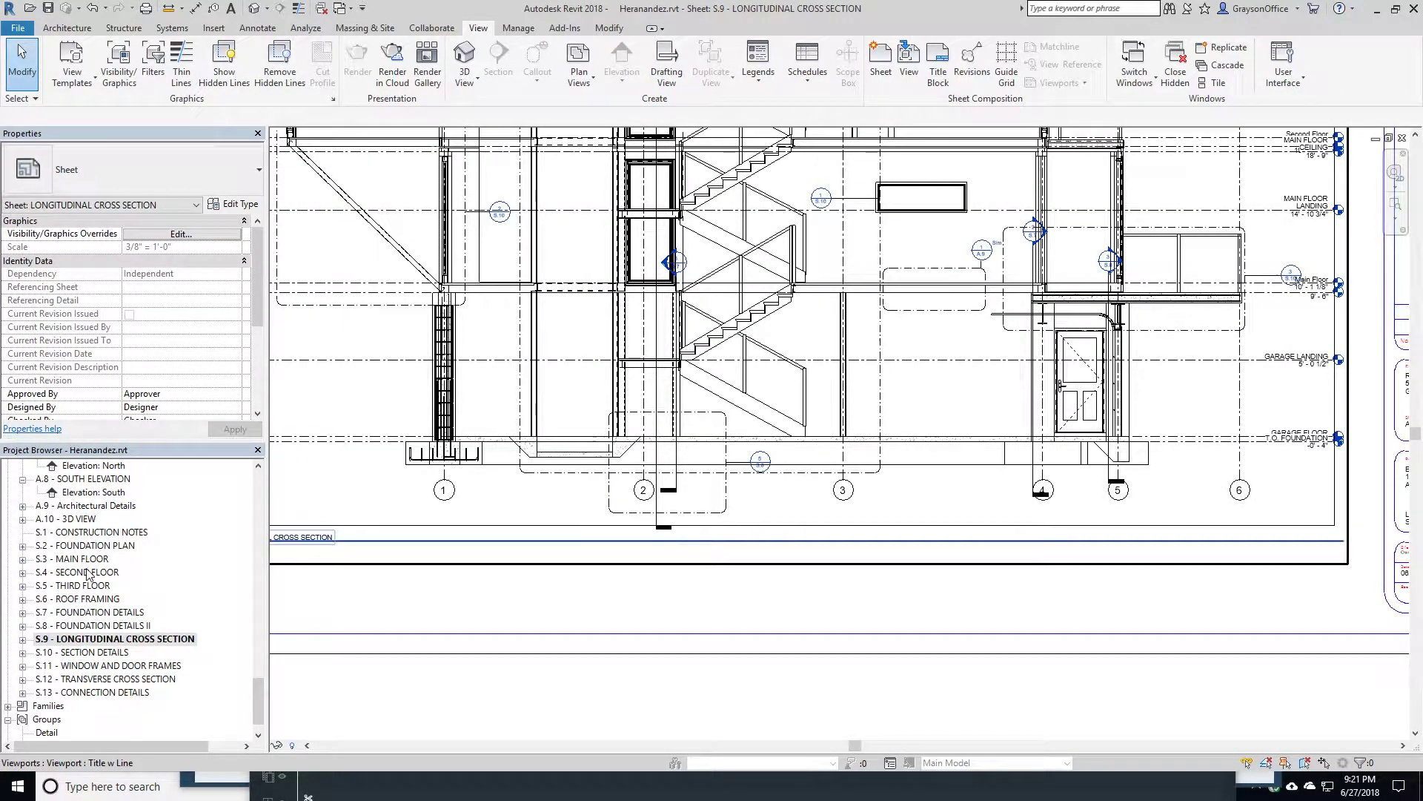
Open the FOUNDATION F1 DETAIL from marker 1/S.7 on sheet S.2 - FOUNDATION PLAN and examine its footing, baseplate and rebar
scroll(83, 527, "up", 1)
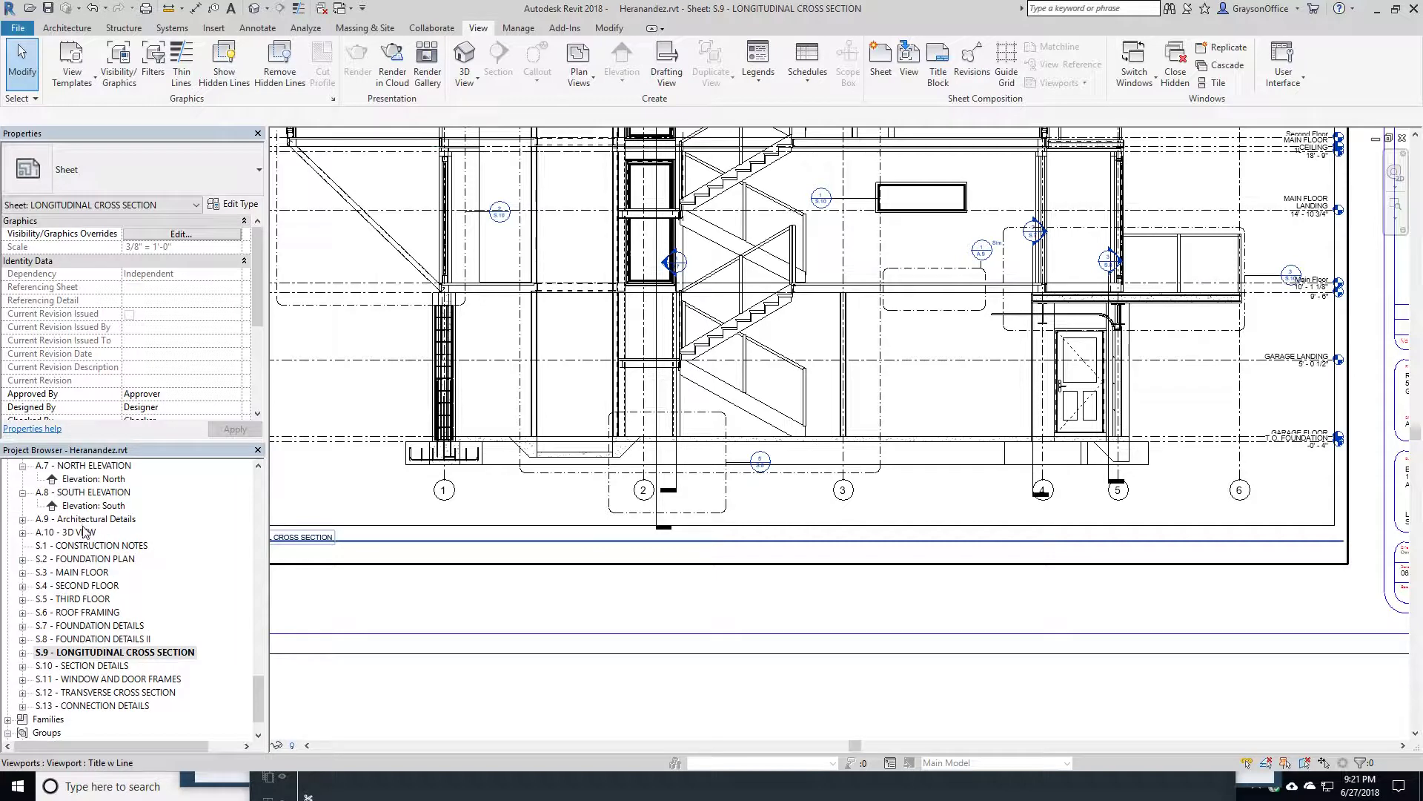
double_click(104, 561)
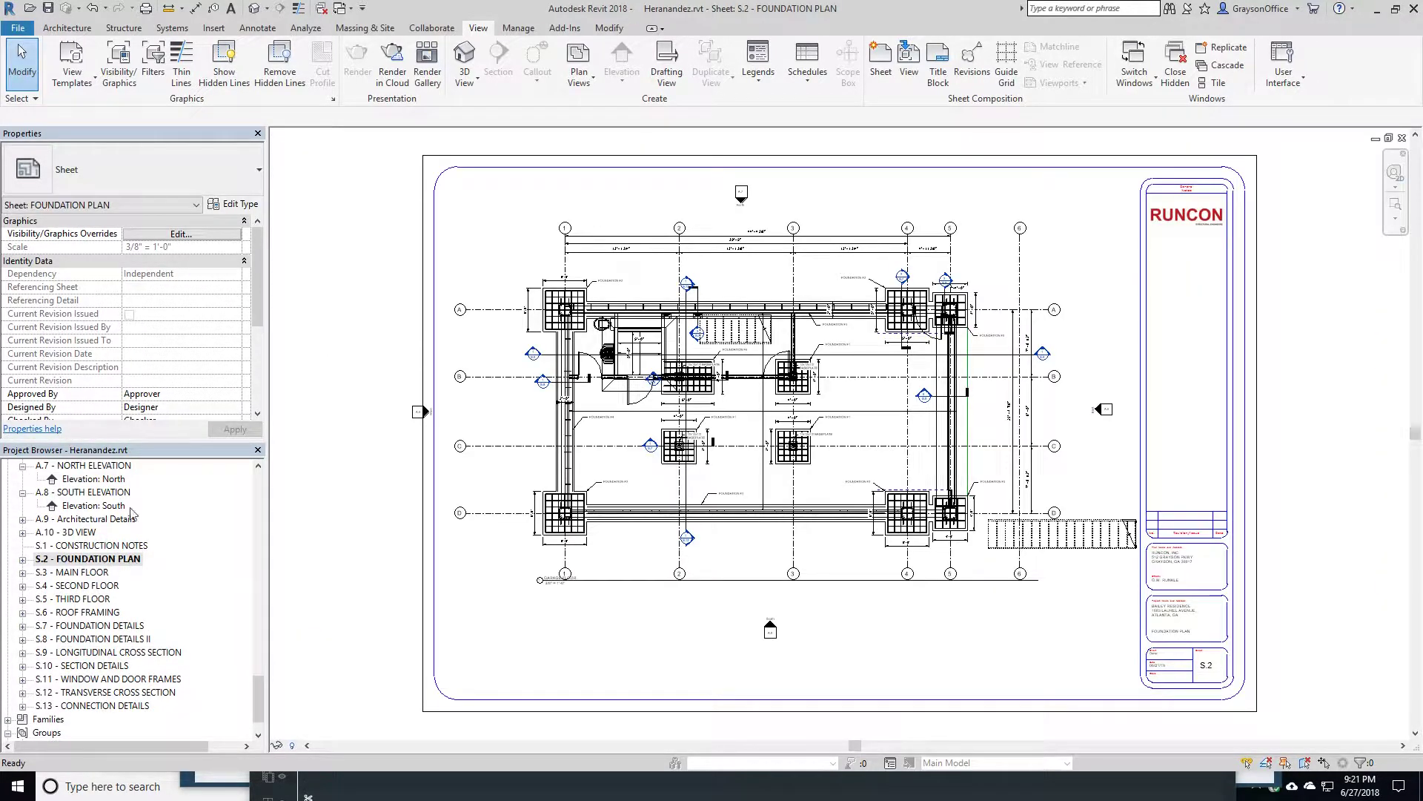
scroll(693, 449, "up", 8)
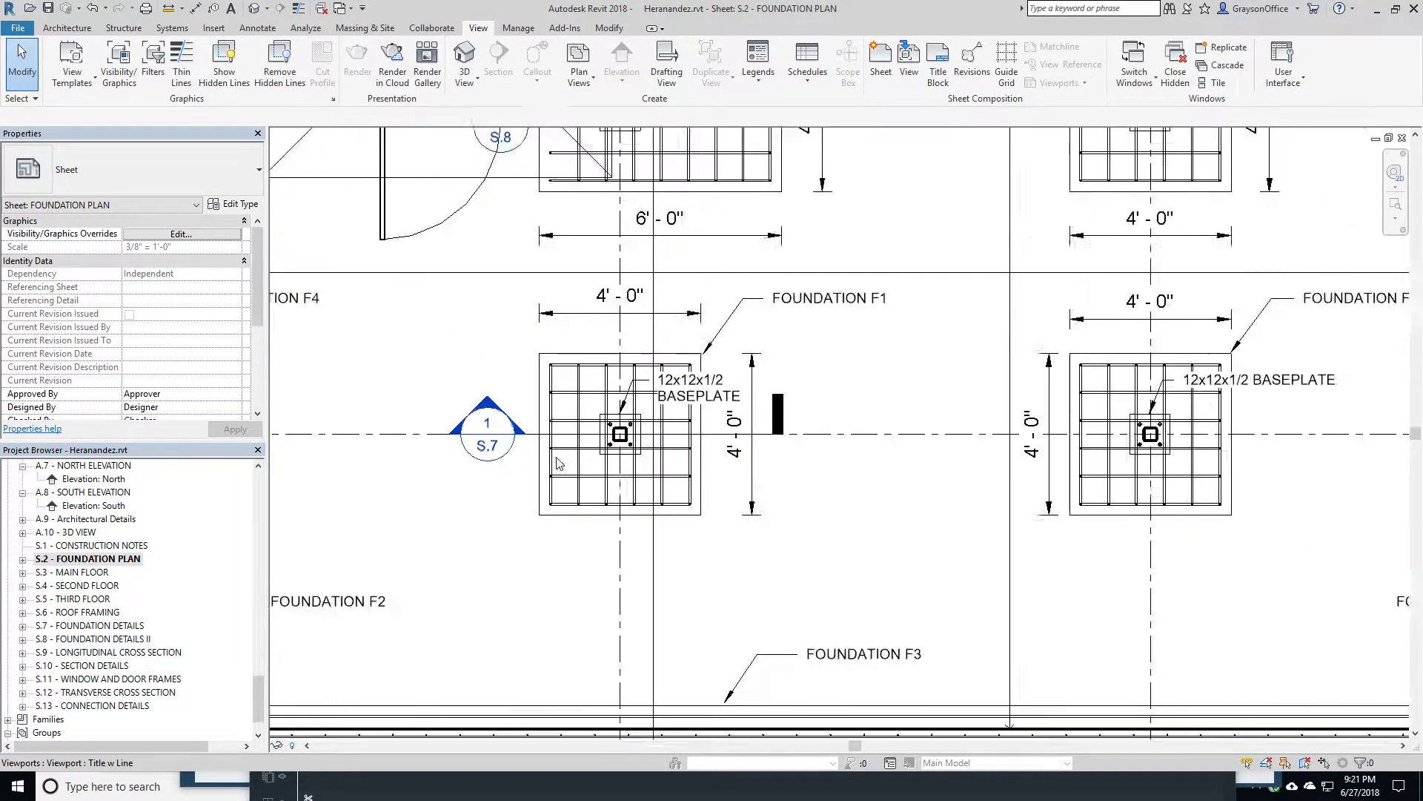
scroll(557, 463, "up", 1)
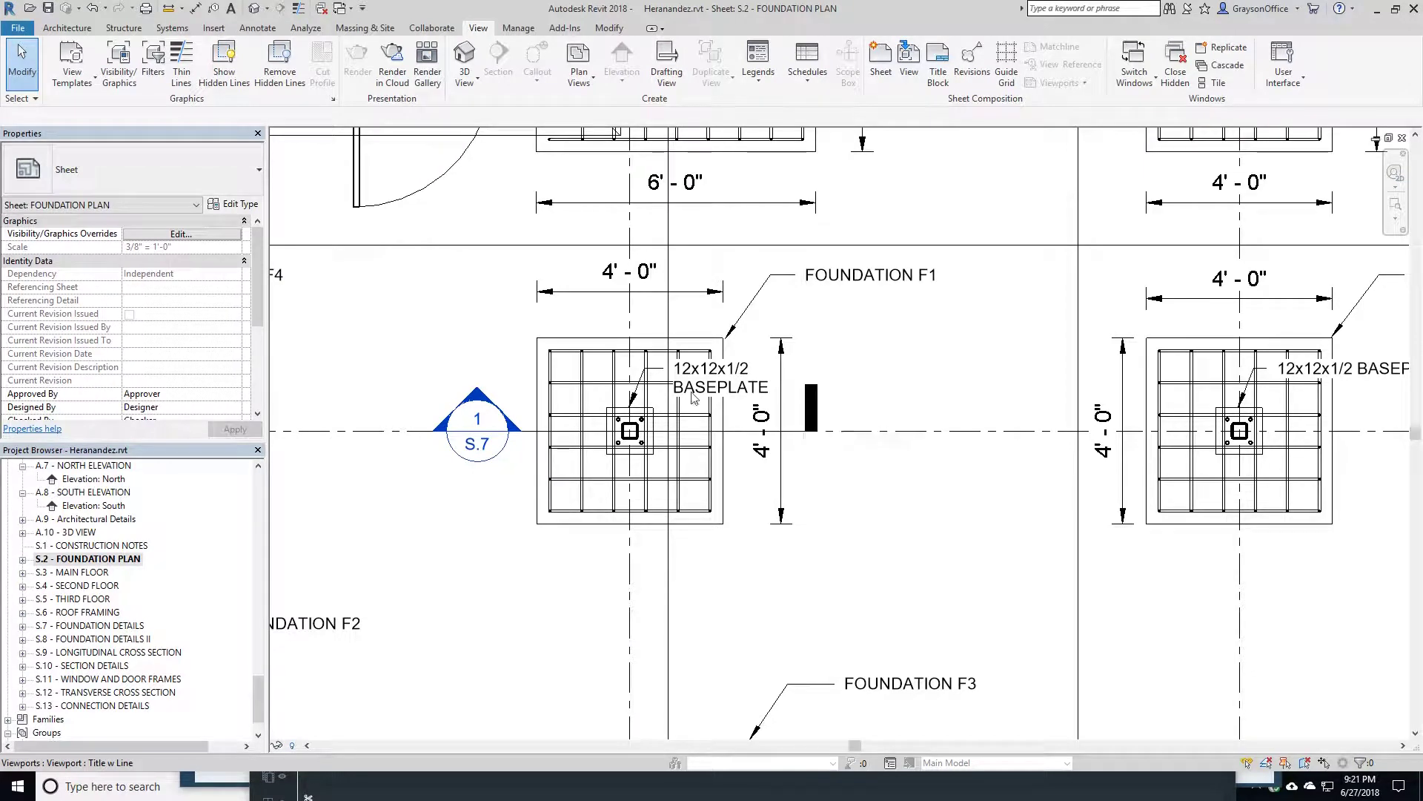
double_click(481, 405)
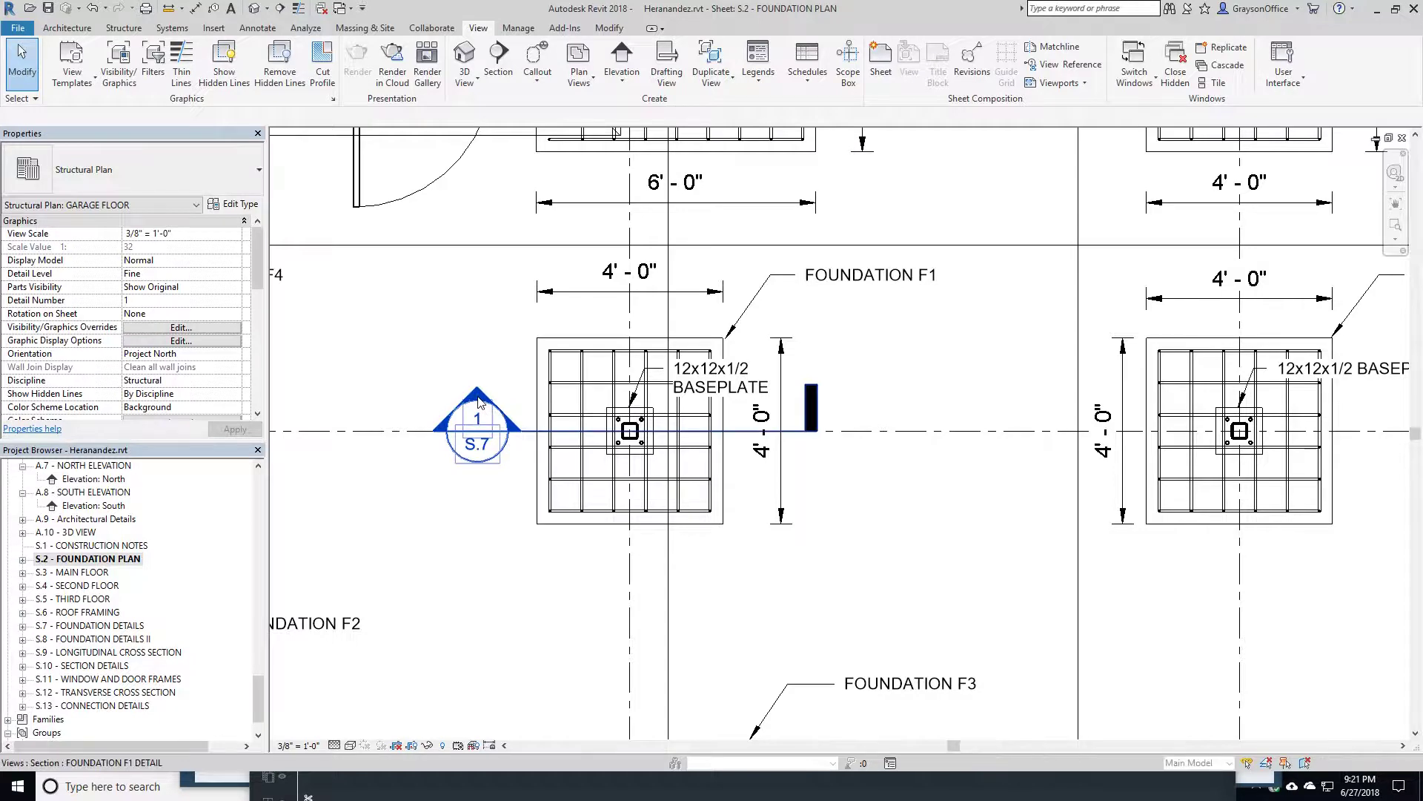
double_click(479, 401)
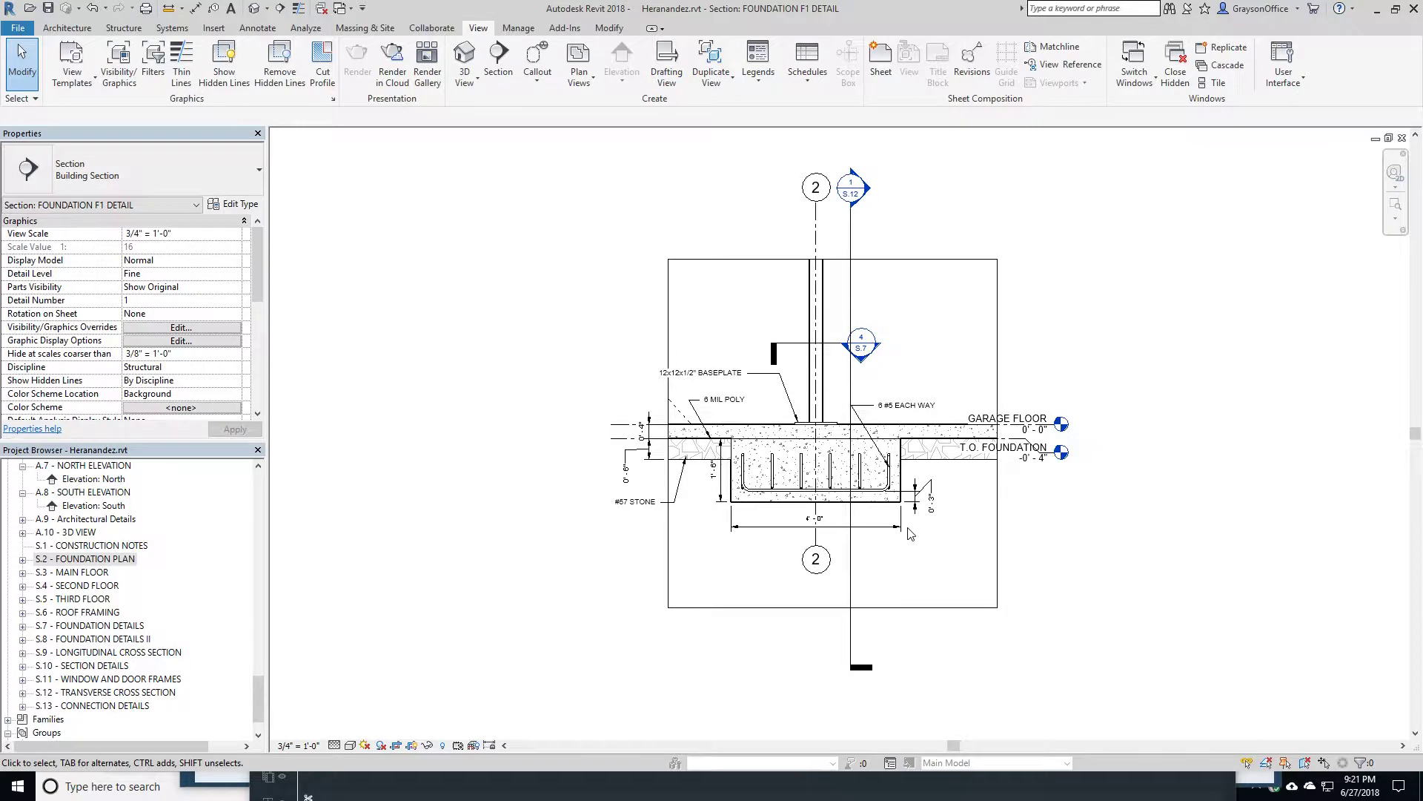
scroll(904, 528, "up", 2)
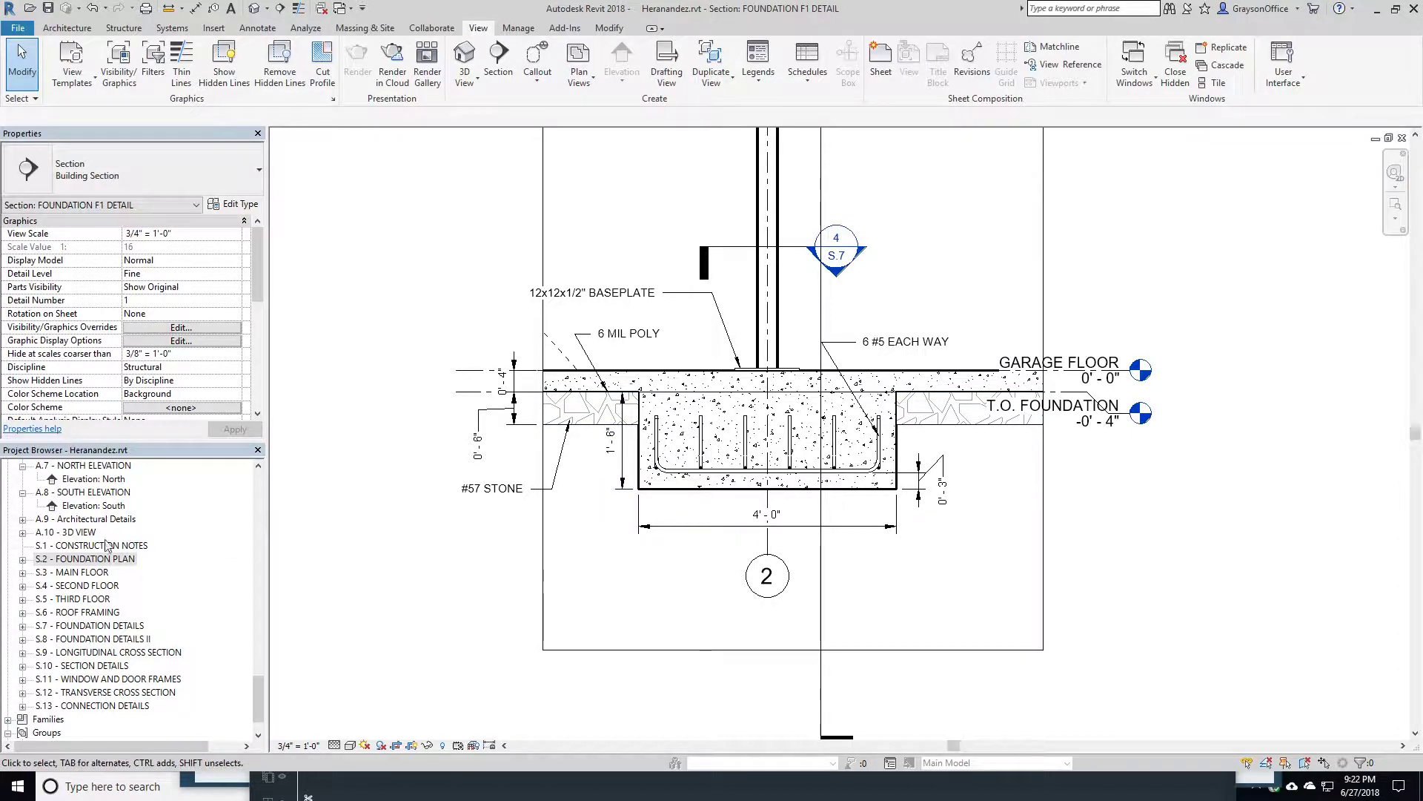
Open the 3D view named 3 D VIEW Copy 1
scroll(82, 531, "up", 5)
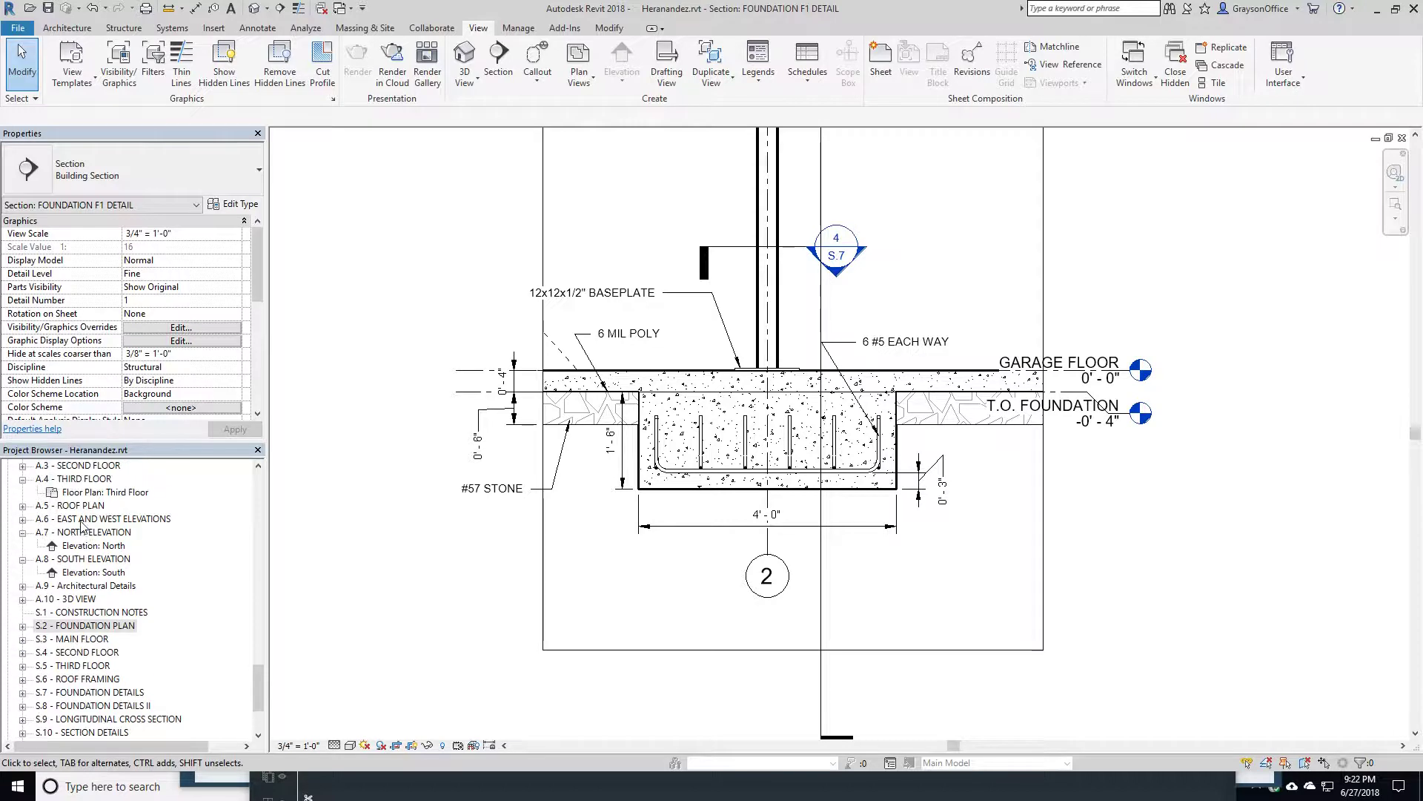
scroll(86, 527, "up", 8)
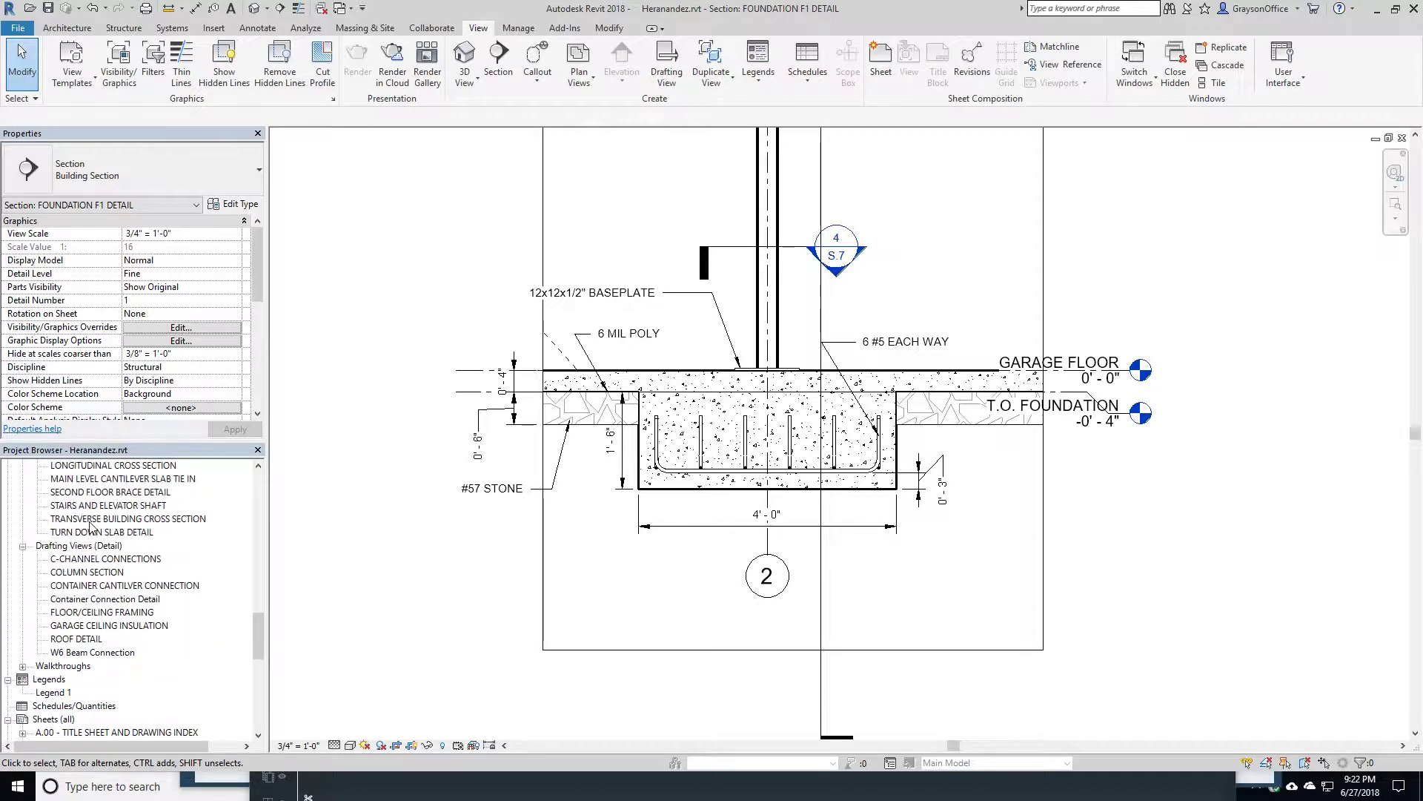
scroll(92, 522, "up", 5)
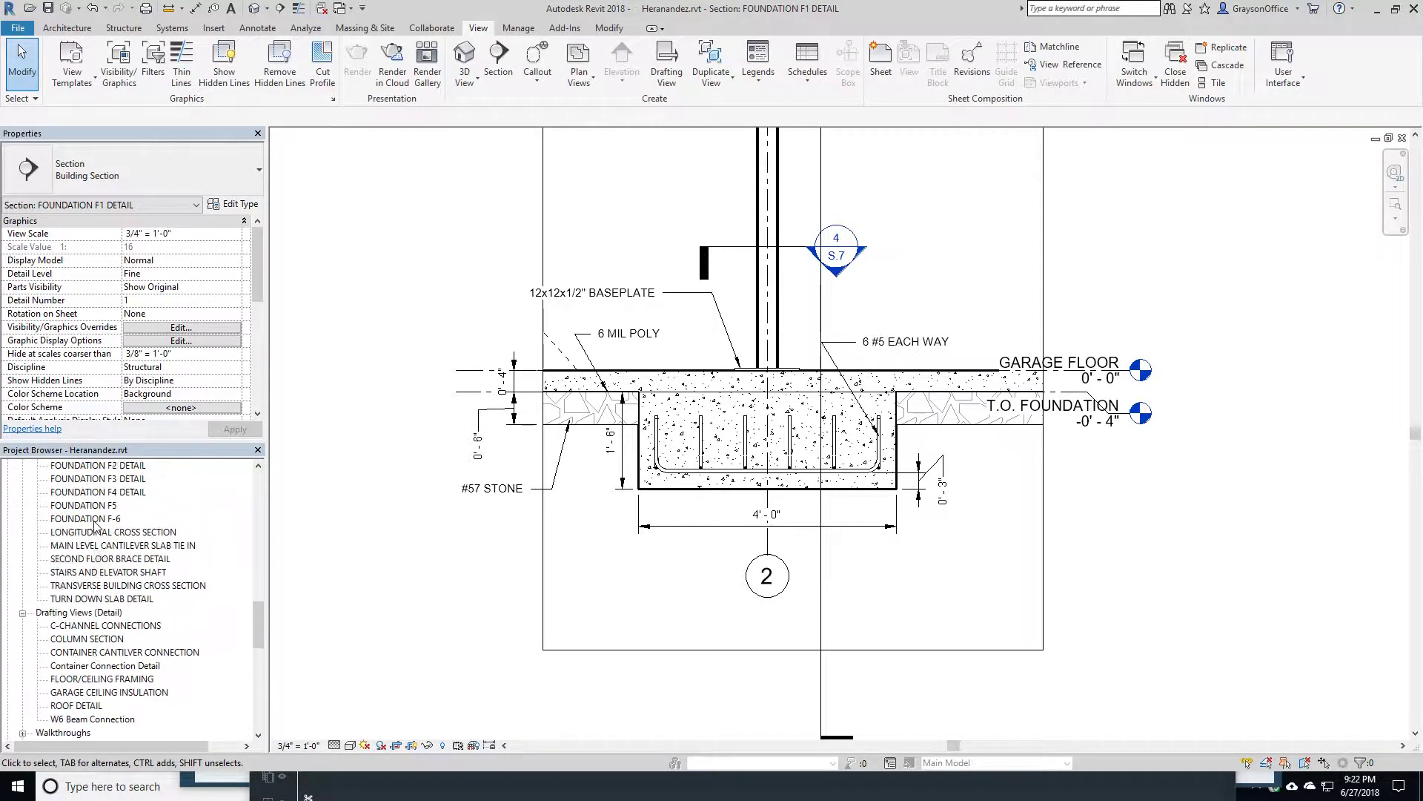
scroll(95, 525, "up", 8)
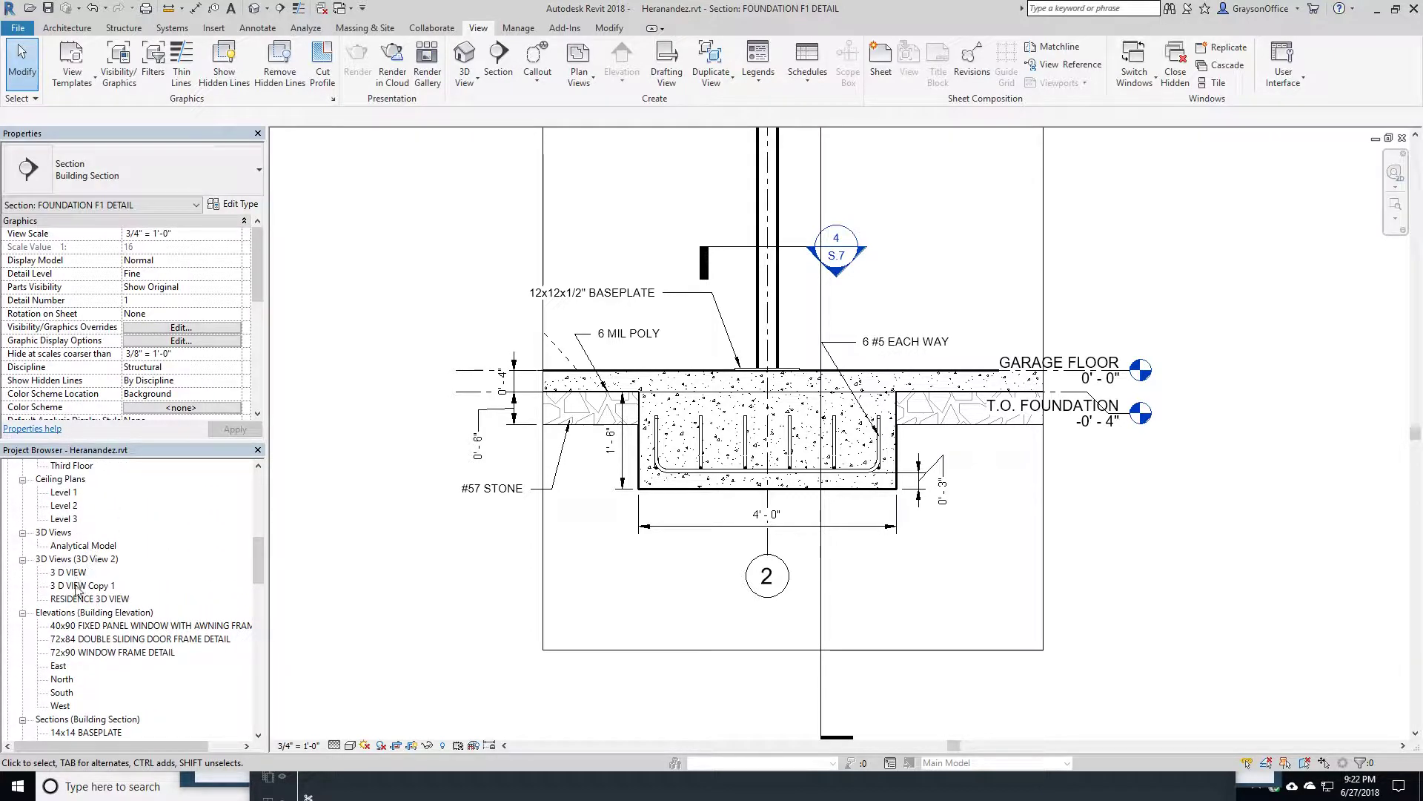
double_click(83, 585)
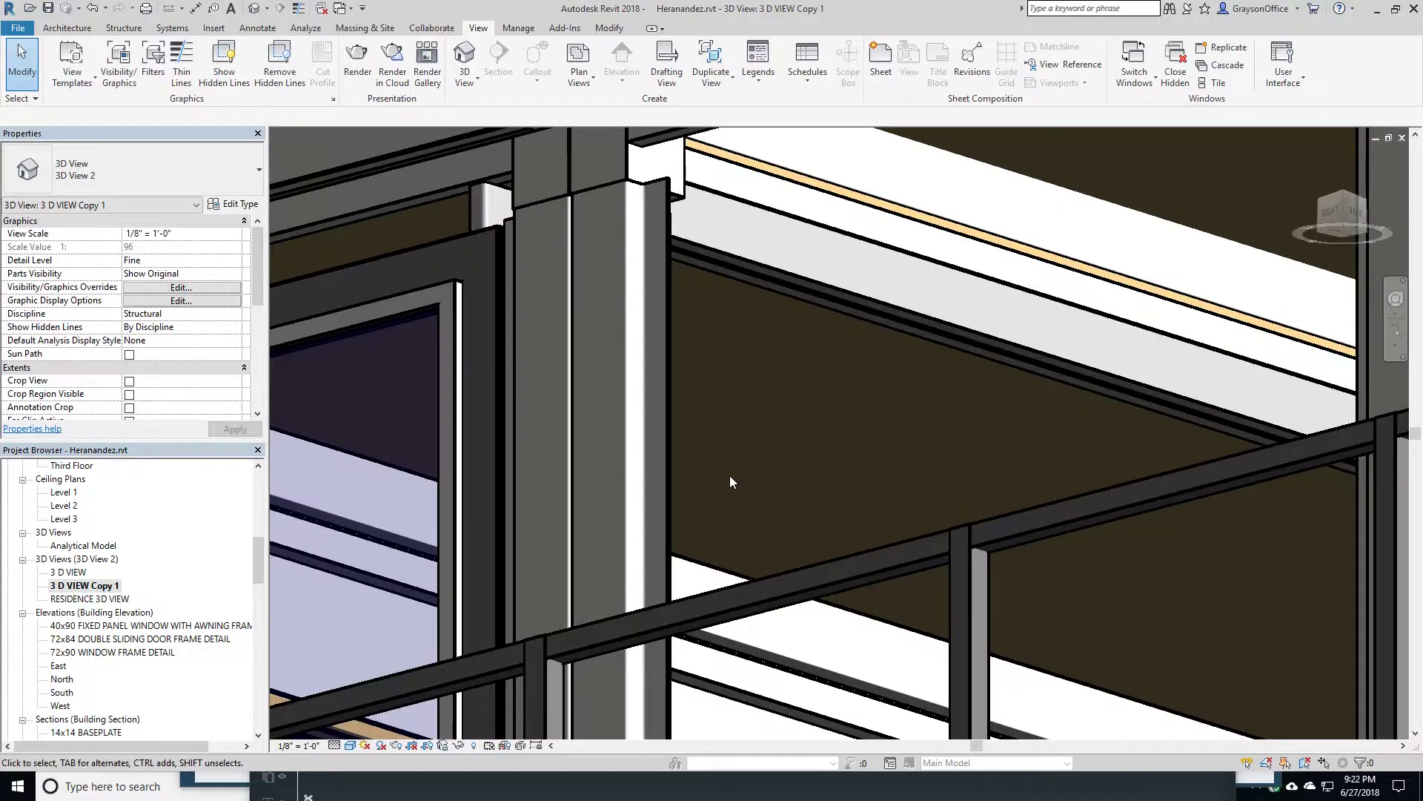
Inspect the containers' exposed framing in 3D, including the C5X6.7 channel where it meets the corner post
scroll(730, 480, "down", 5)
scroll(1060, 454, "up", 6)
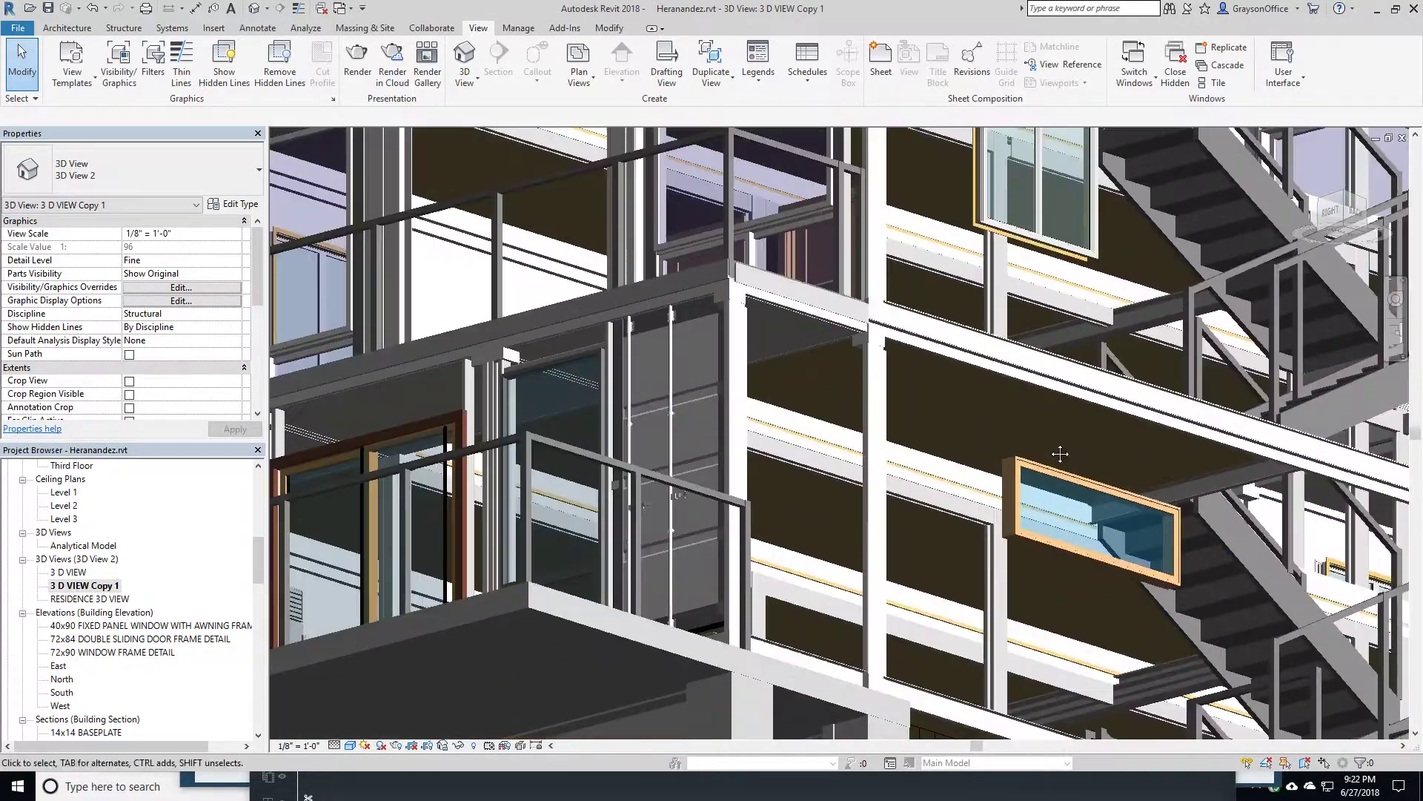
middle_click_drag(1060, 454, 848, 402)
scroll(853, 407, "up", 5)
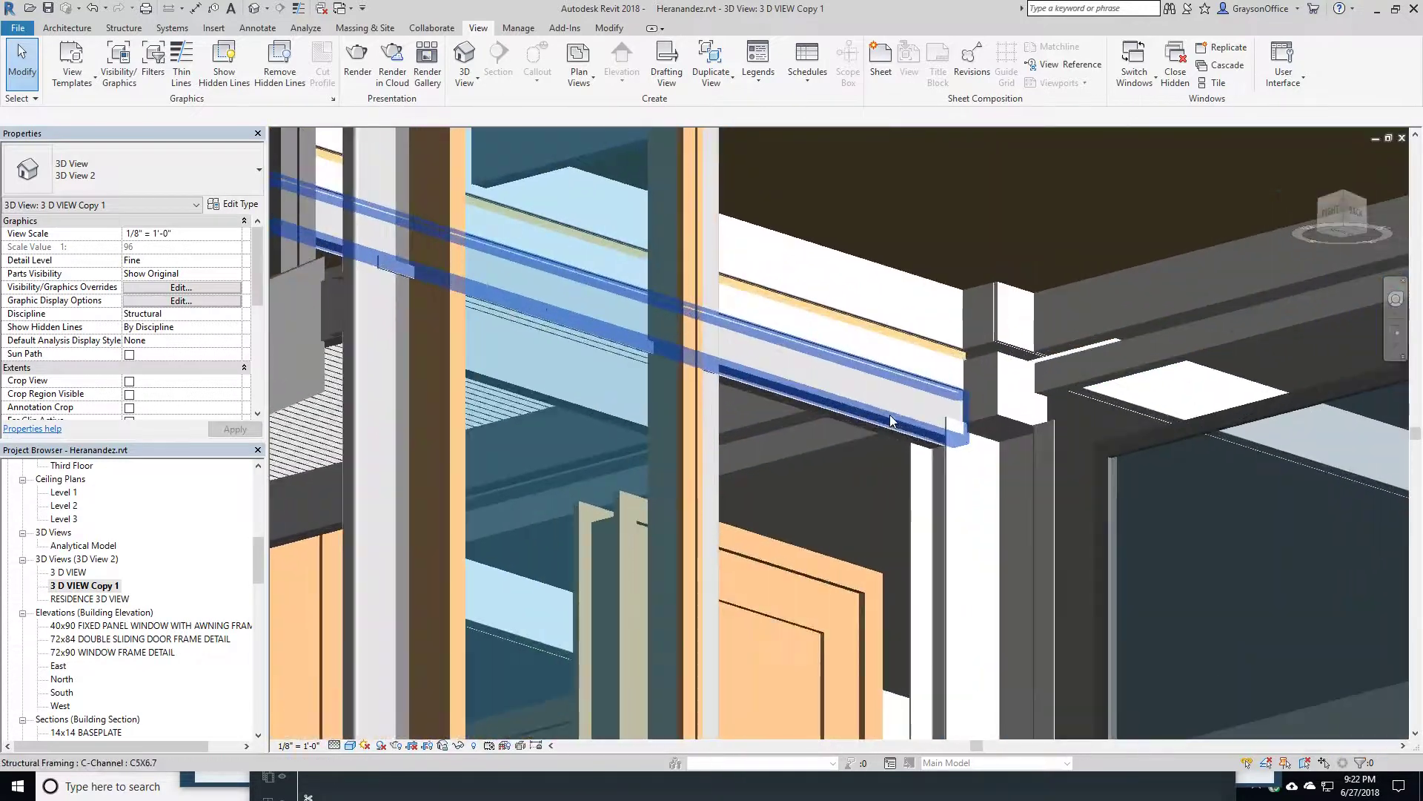
Inspect the garage-level side wall's rebar grid in front of the stairs, along with the slab edge below it
scroll(891, 421, "down", 5)
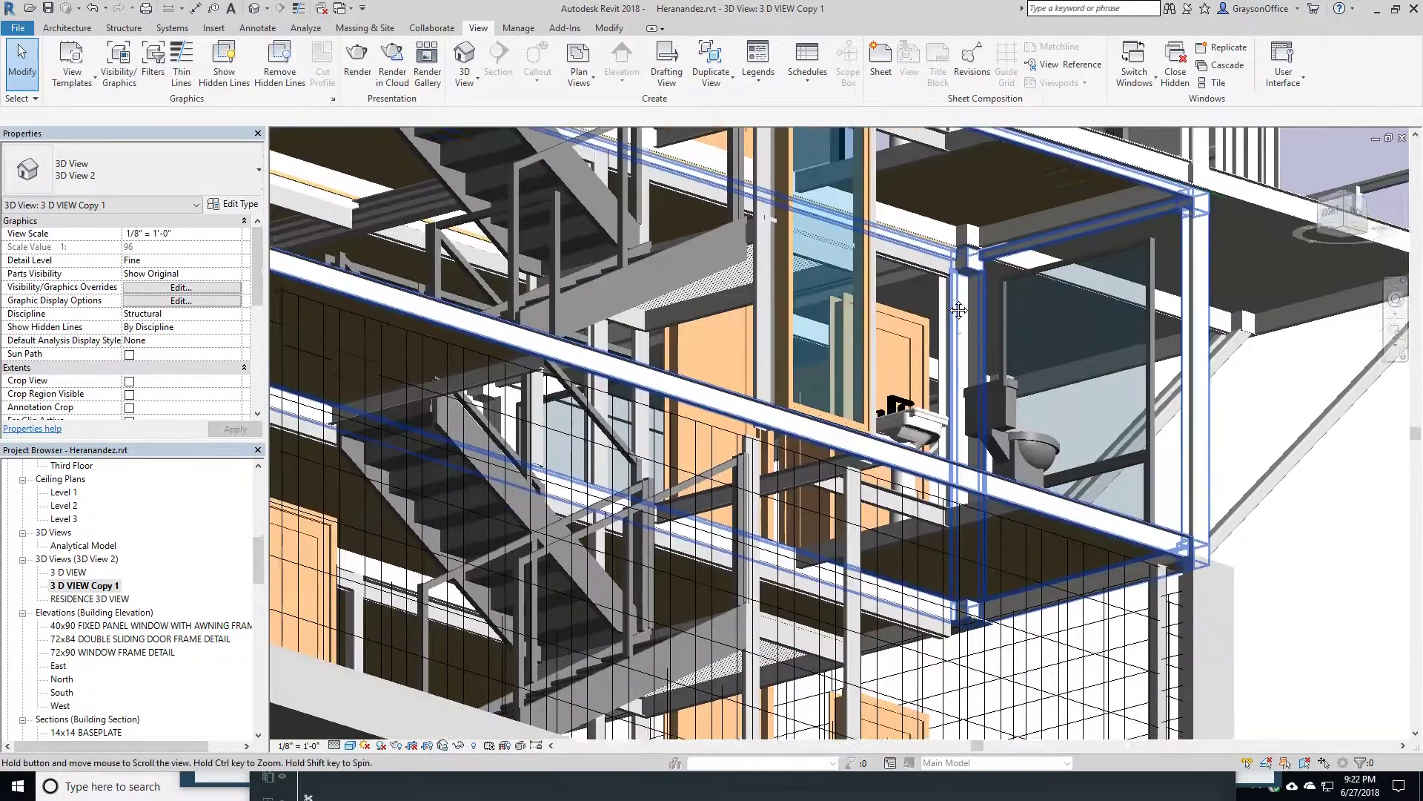
scroll(489, 534, "up", 4)
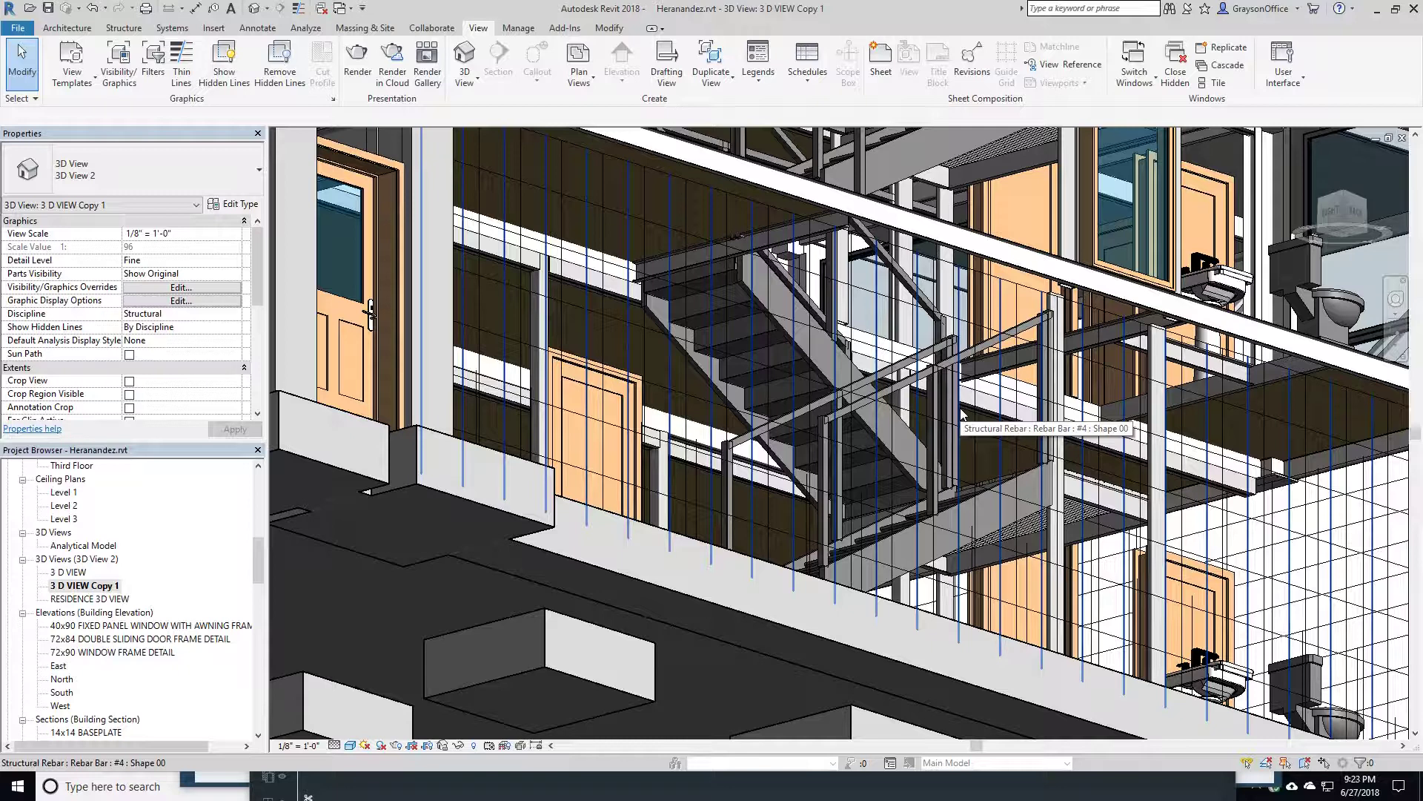
scroll(962, 415, "down", 3)
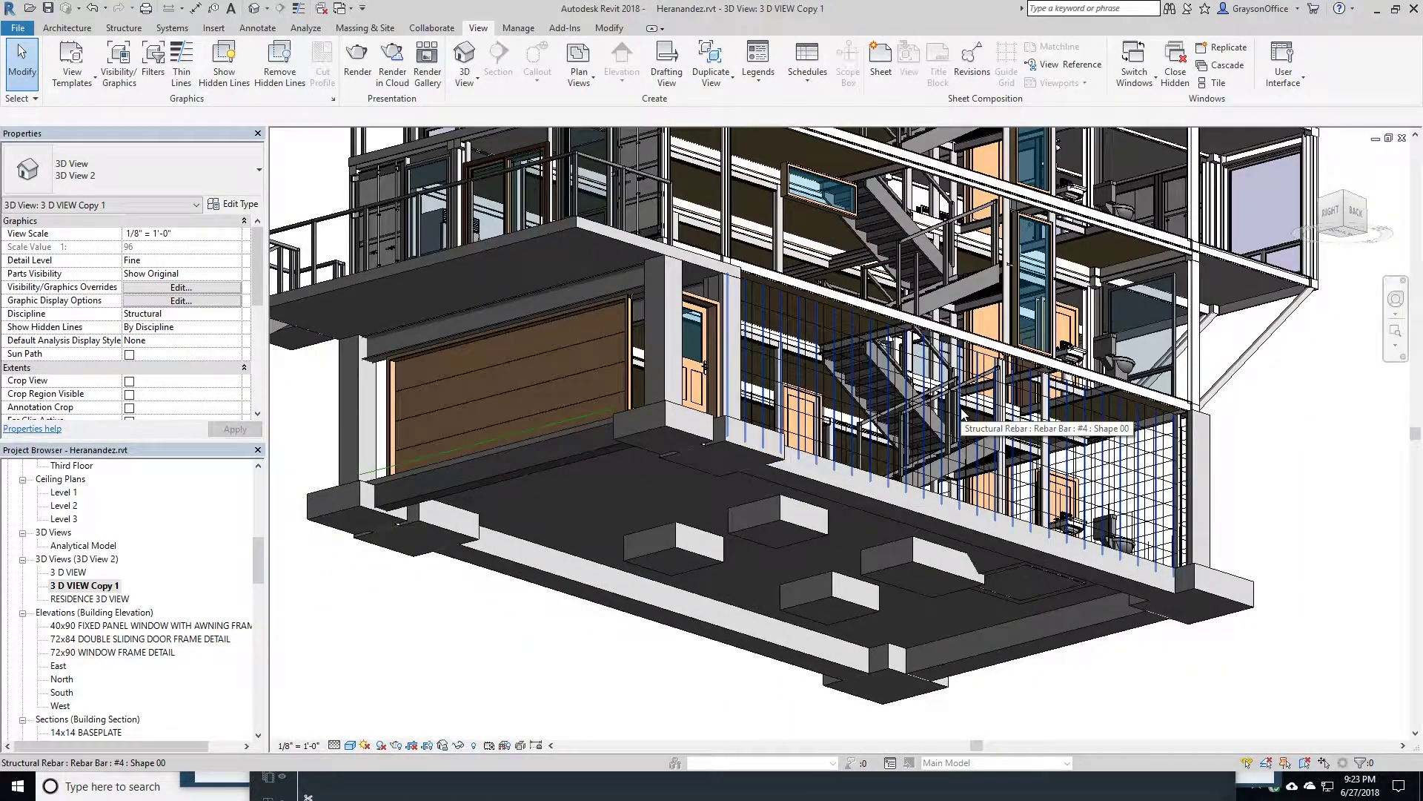
Examine the foundation's underside, including the isolated footings, subwall footing and the recessed slab pit beside the sloped footing
scroll(962, 415, "down", 2)
middle_click_drag(1001, 534, 891, 423)
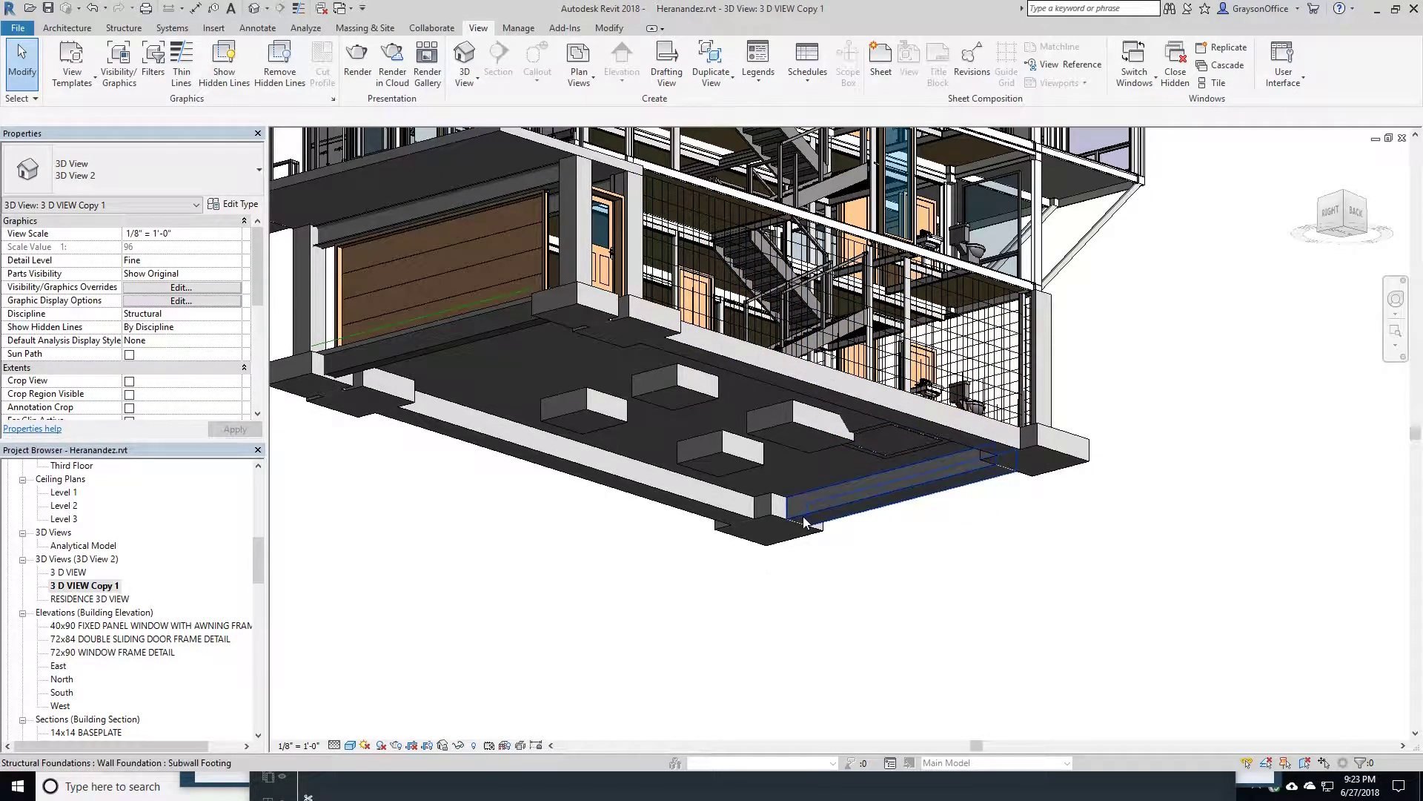
scroll(869, 425, "up", 5)
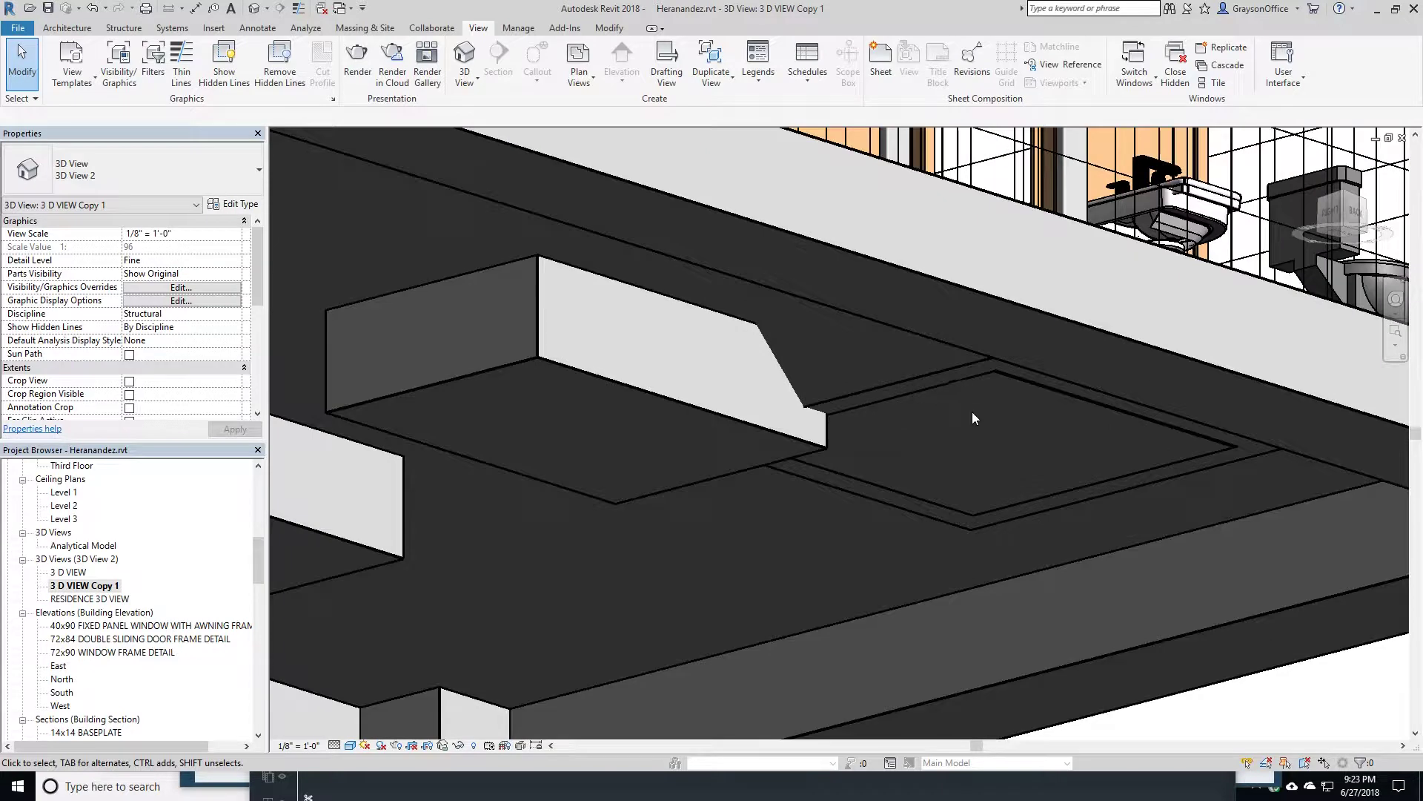
scroll(972, 412, "down", 4)
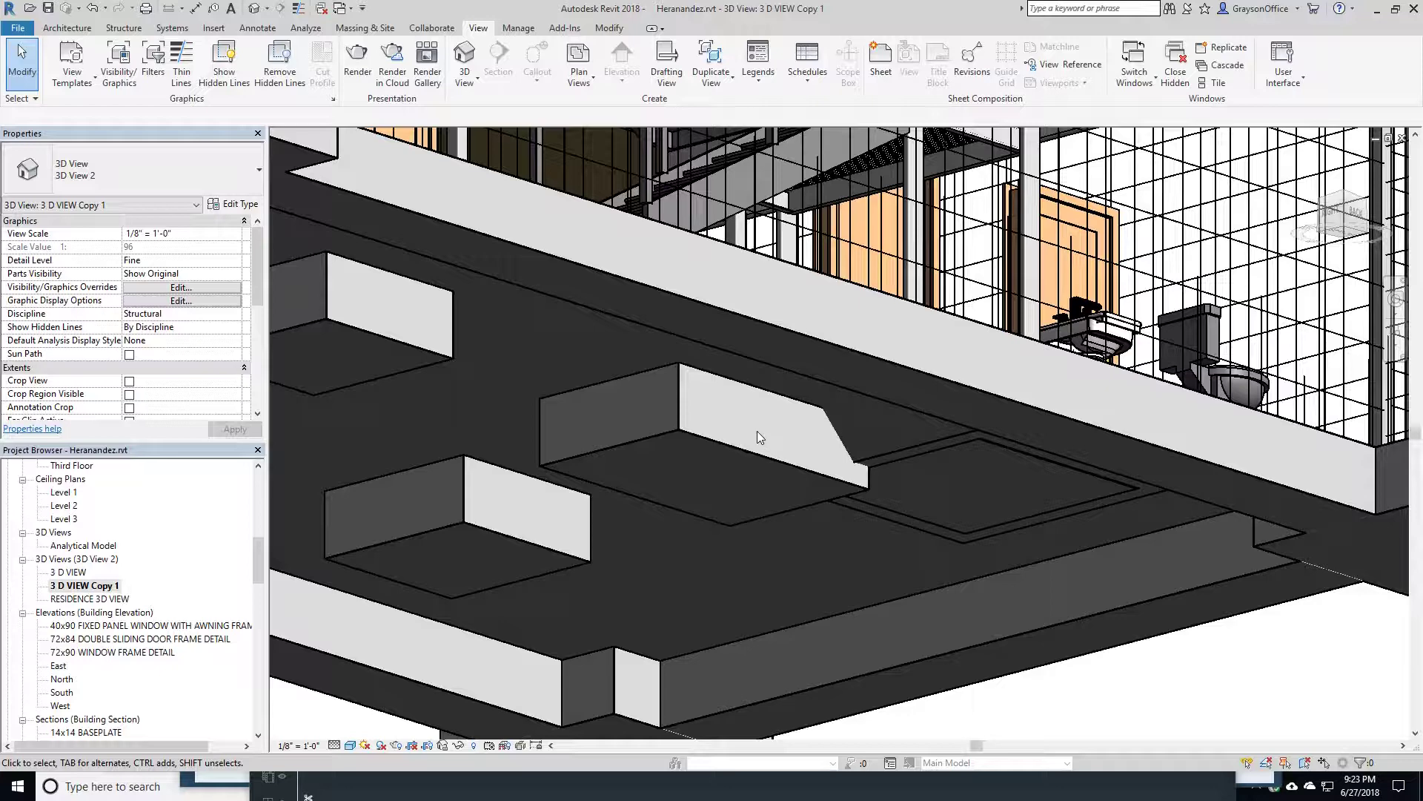
middle_click_drag(786, 472, 960, 293, "shift")
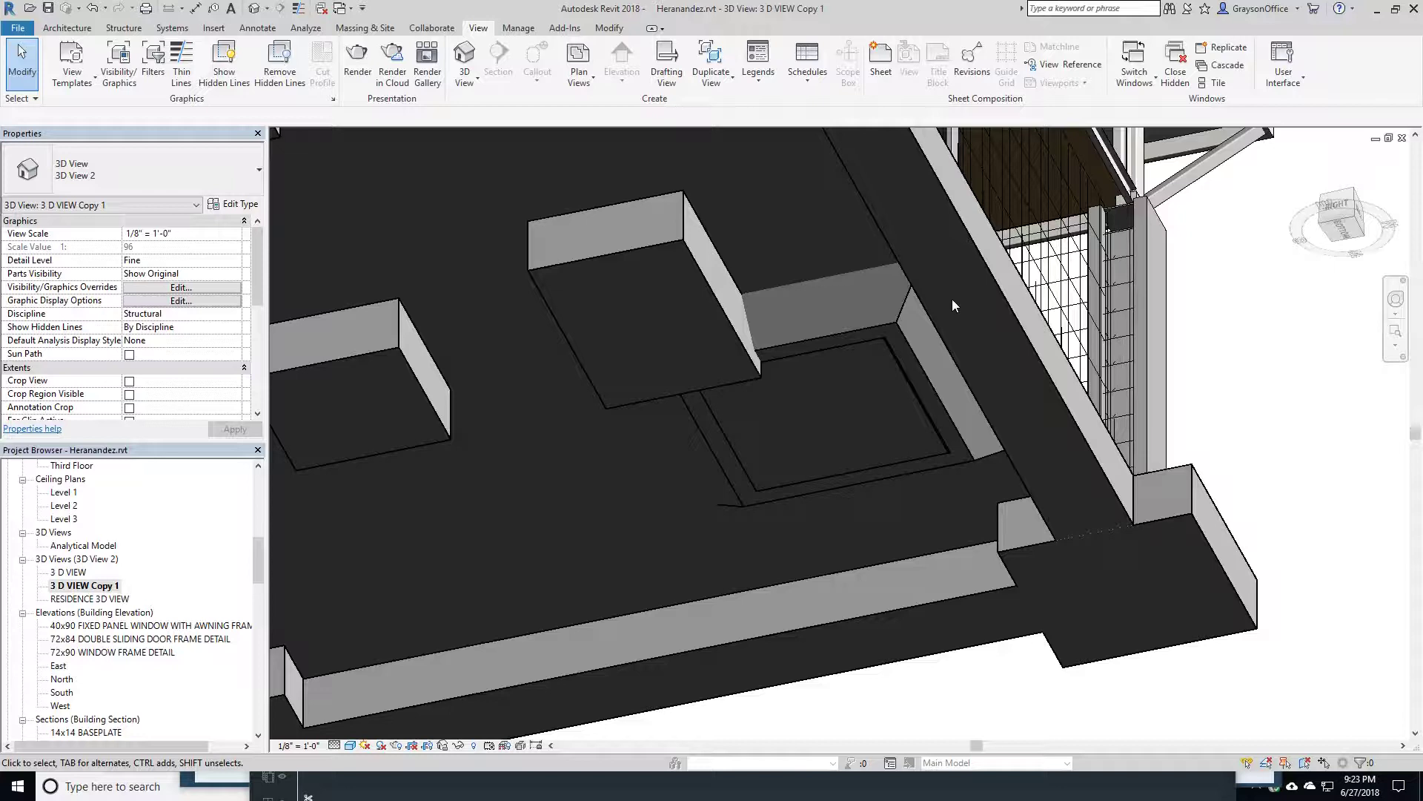
middle_click_drag(967, 292, 925, 362, "shift")
middle_click_drag(1102, 214, 859, 512)
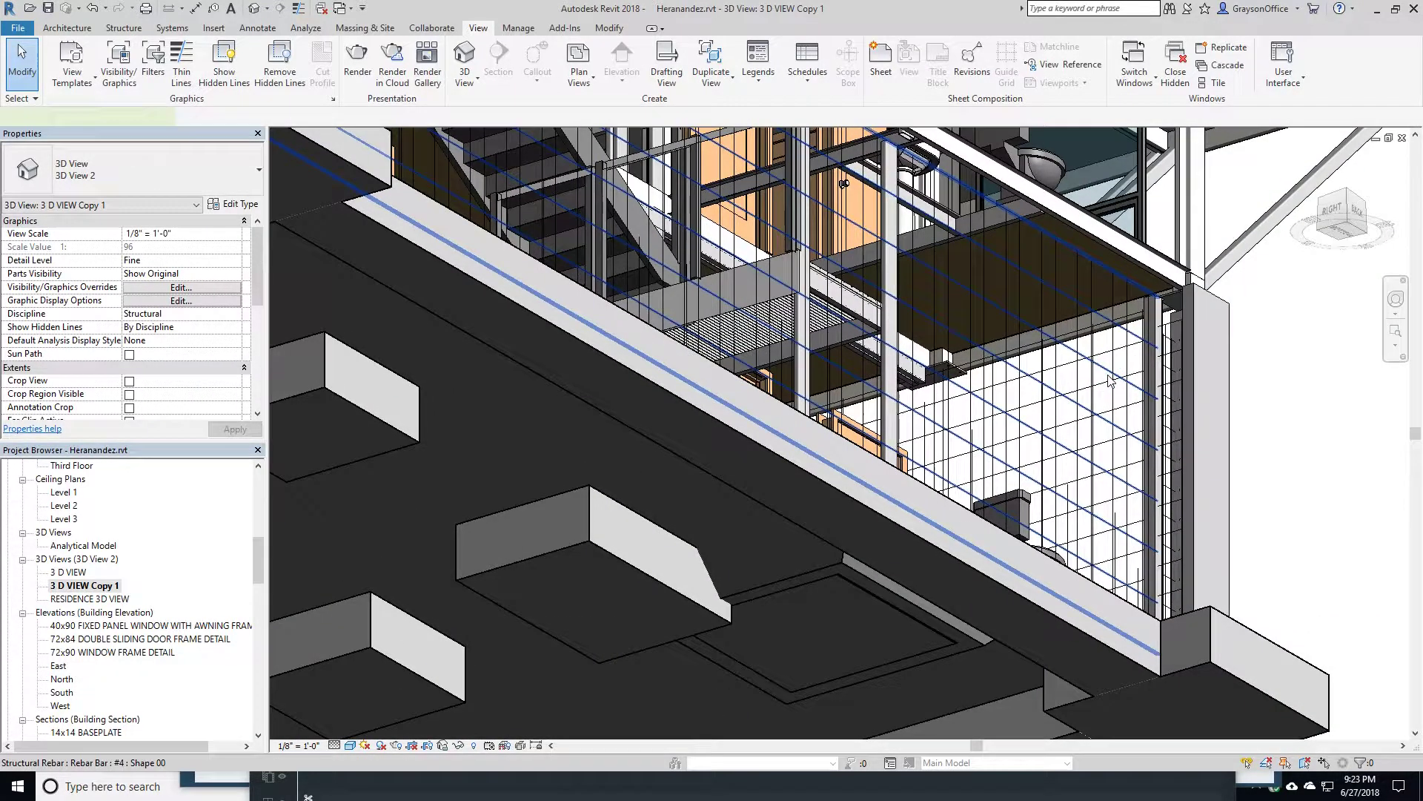
Examine the garage-level wall's #4 rebar grid and the 18 x 18 concrete column at its rear corner
left_click(1080, 403)
left_click(334, 745)
left_click(949, 439)
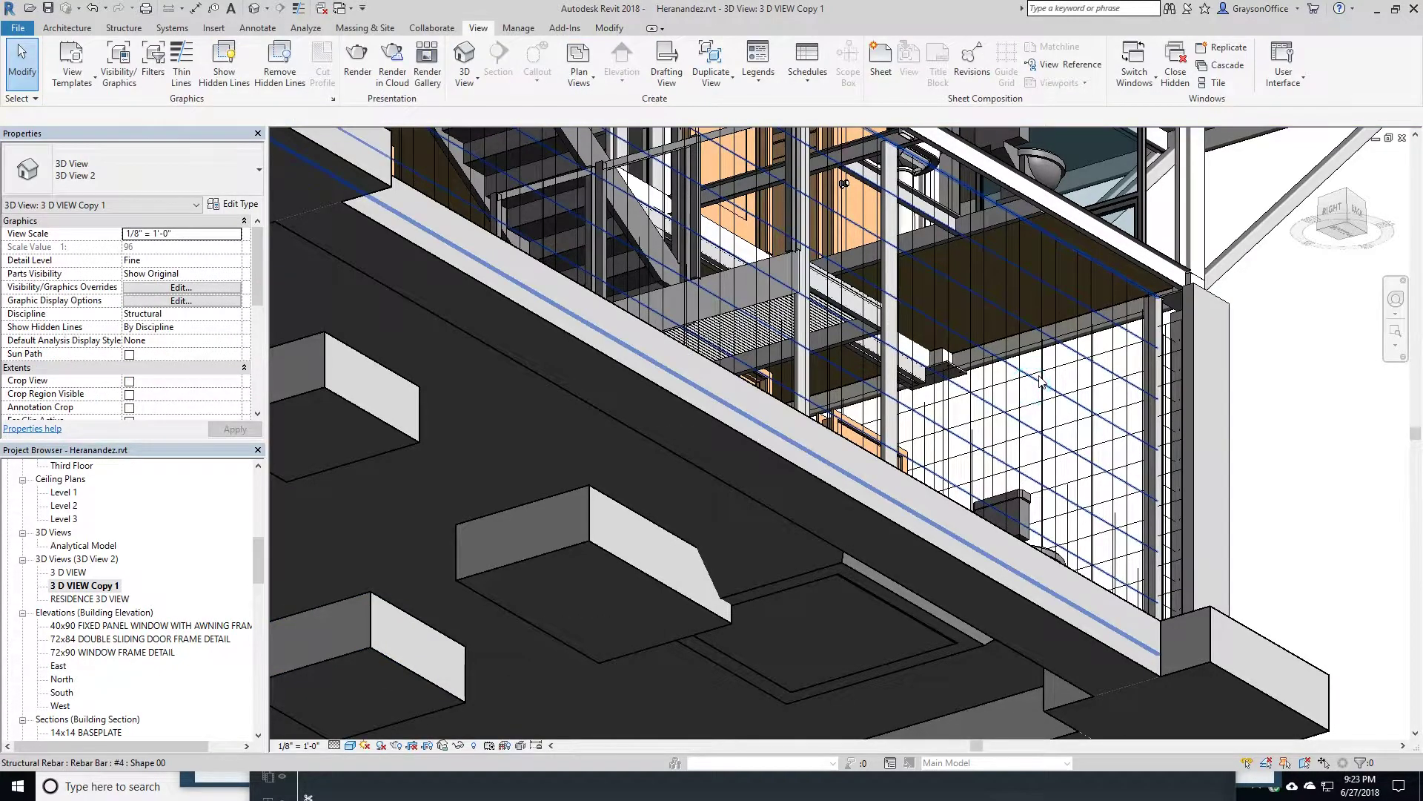
middle_click_drag(1030, 386, 1067, 430, "shift")
scroll(921, 393, "up", 3)
scroll(1124, 372, "up", 5)
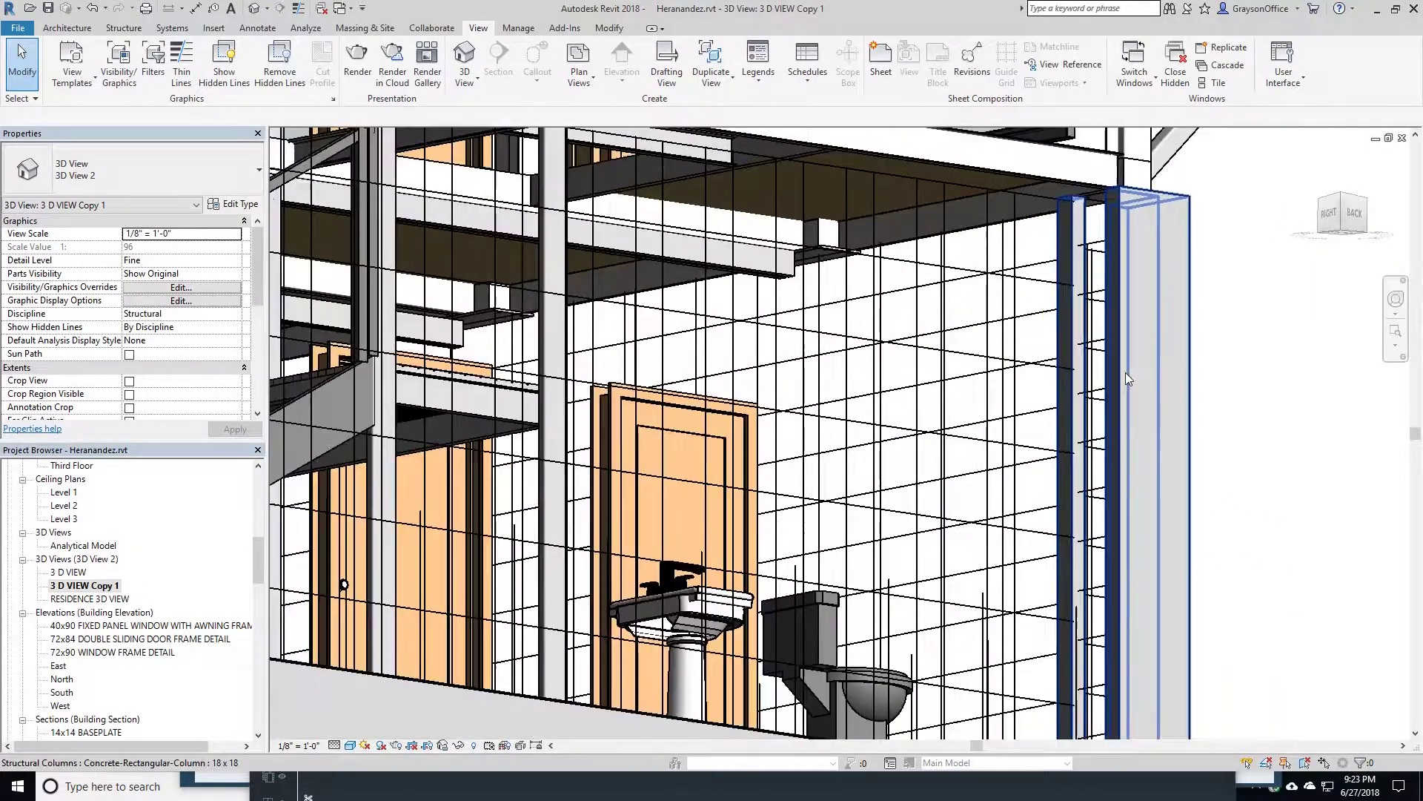
scroll(1125, 372, "up", 1)
scroll(1126, 372, "down", 4)
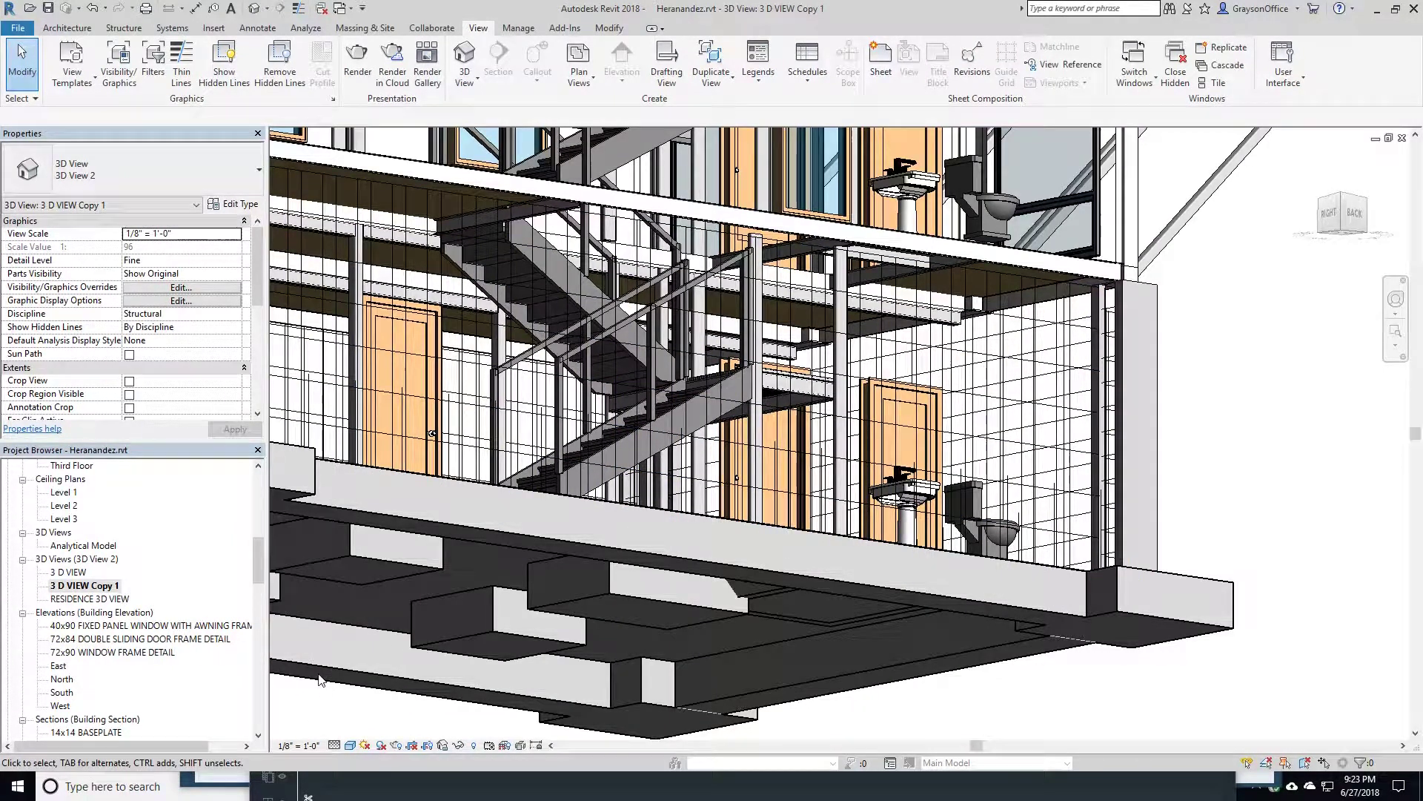
middle_click_drag(593, 510, 564, 560)
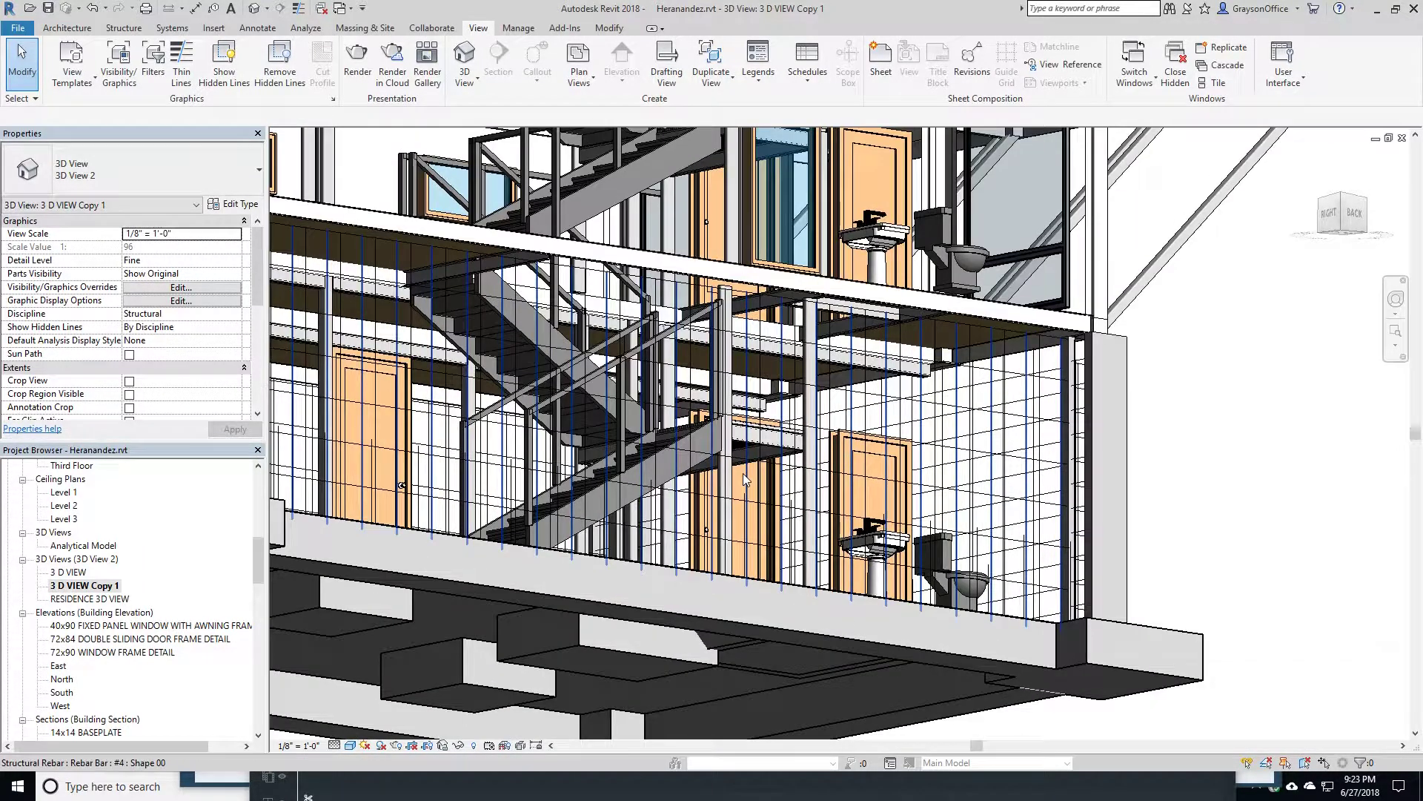